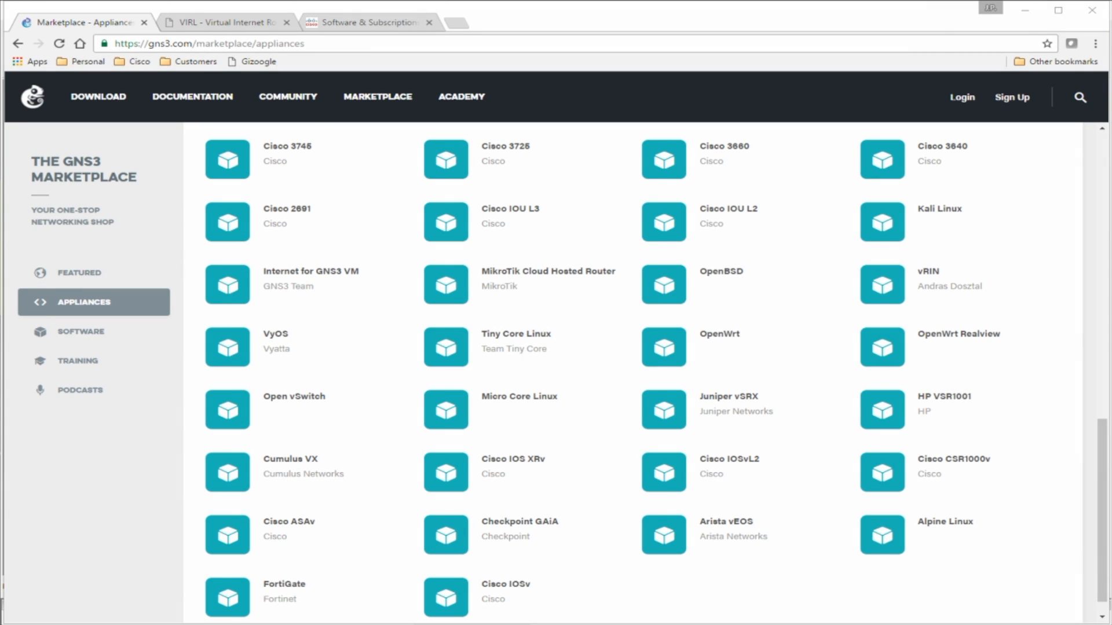
# - Mark the Appliances category and Cisco IOSvL2 with the screen pen, write "UDLD" below the sidebar categories, and clear the ink
pyautogui.moveTo(115, 311); pyautogui.dragTo(40, 313)
pyautogui.moveTo(761, 471)
pyautogui.mouseDown()
pyautogui.moveTo(688, 447)
pyautogui.moveTo(776, 461)
pyautogui.moveTo(733, 469)
pyautogui.mouseUp()
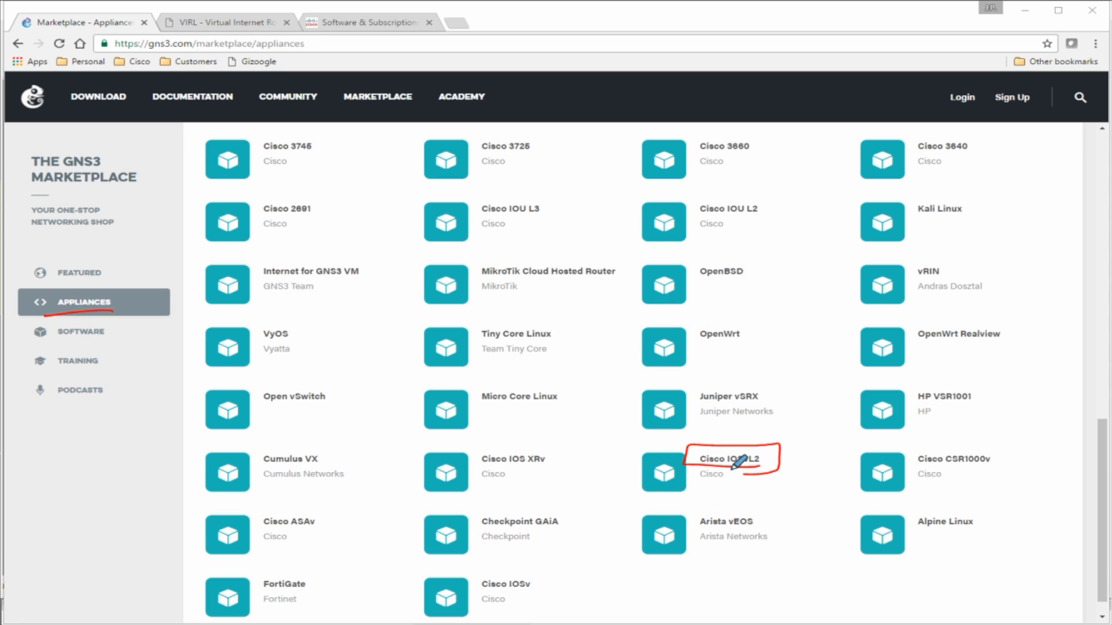
pyautogui.moveTo(36, 413)
pyautogui.mouseDown()
pyautogui.moveTo(54, 415)
pyautogui.moveTo(58, 435)
pyautogui.mouseUp()
pyautogui.moveTo(71, 414)
pyautogui.mouseDown()
pyautogui.moveTo(71, 434)
pyautogui.moveTo(84, 436)
pyautogui.mouseUp()
pyautogui.moveTo(87, 416); pyautogui.dragTo(88, 437)
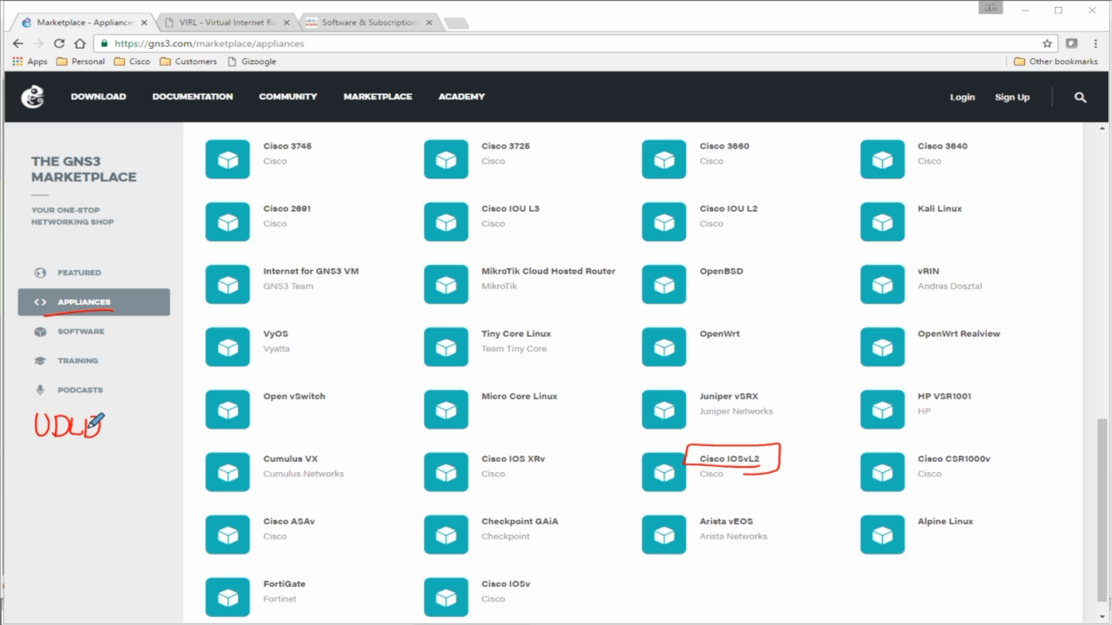
pyautogui.press('e')
# - Box Cisco IOSvL2 and point out Cisco IOS XRv and Cisco CSR1000v with pen marks, clearing the ink when done
pyautogui.moveTo(769, 470)
pyautogui.mouseDown()
pyautogui.moveTo(693, 469)
pyautogui.moveTo(777, 469)
pyautogui.mouseUp()
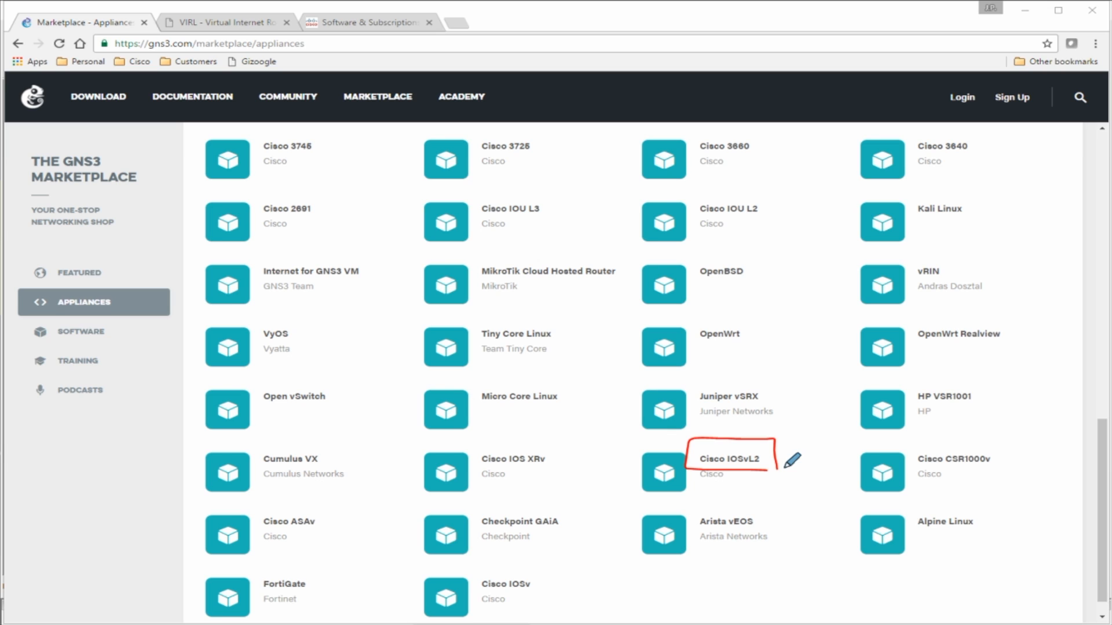
pyautogui.moveTo(519, 421); pyautogui.dragTo(506, 455)
pyautogui.moveTo(505, 445); pyautogui.dragTo(524, 443)
pyautogui.moveTo(993, 425)
pyautogui.mouseDown()
pyautogui.moveTo(970, 458)
pyautogui.moveTo(992, 447)
pyautogui.mouseUp()
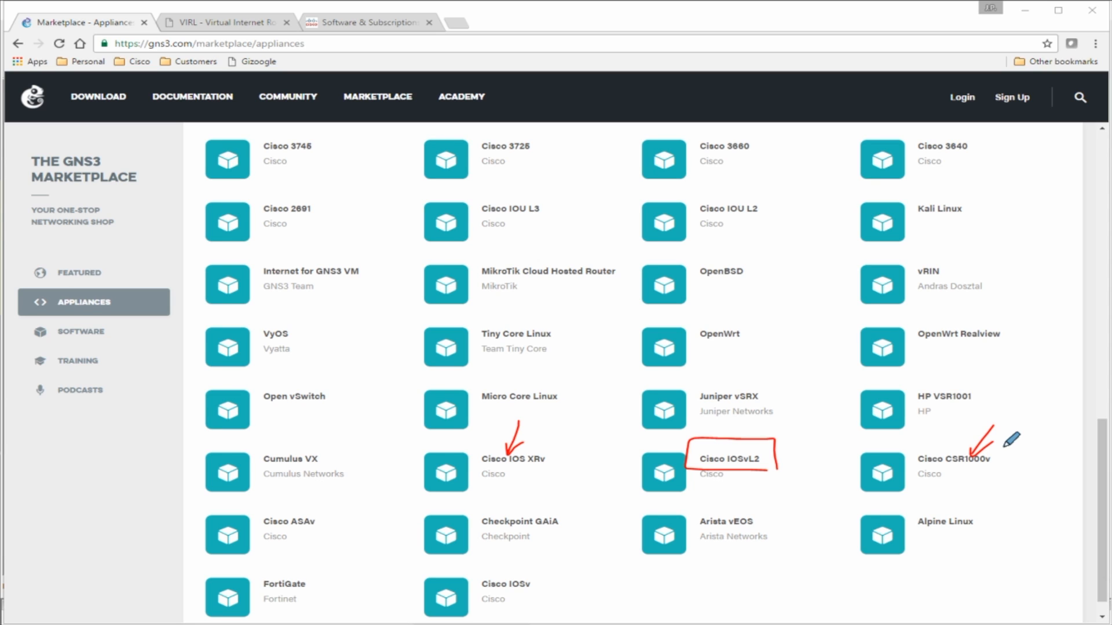
pyautogui.press('e')
pyautogui.moveTo(542, 468); pyautogui.dragTo(526, 466)
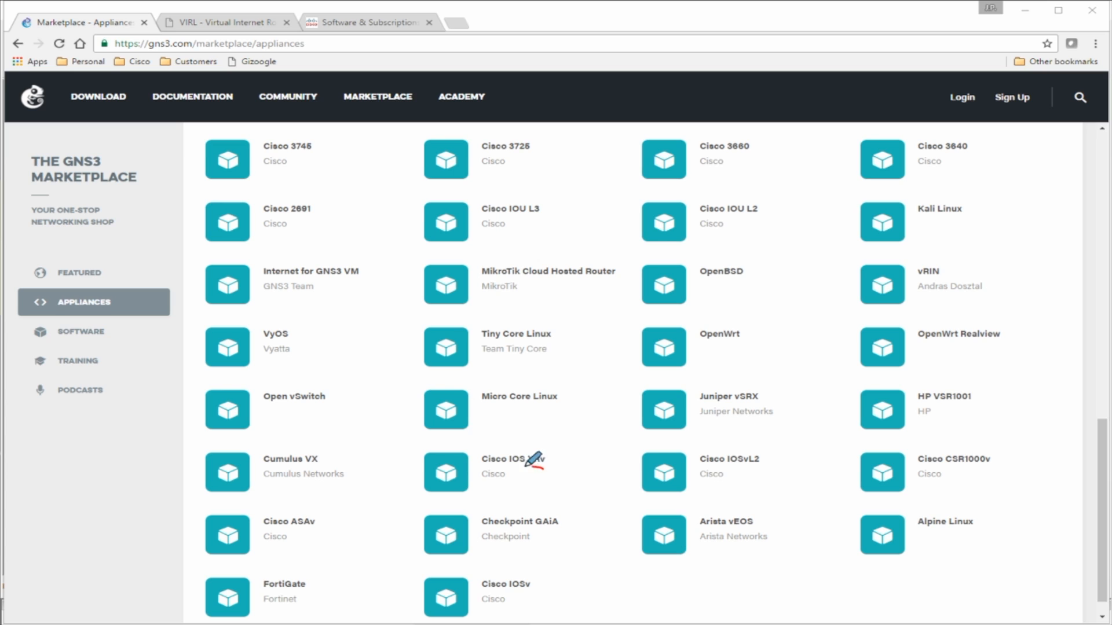
pyautogui.moveTo(992, 469); pyautogui.dragTo(948, 462)
pyautogui.press('Escape')
# - Switch to vSphere Client, sketch a list of virtual machines with 1kv1, 1kv2, XRv1 and XRv2 under GNS-Test, and clear the ink
pyautogui.hotkey('alt', 'Tab')
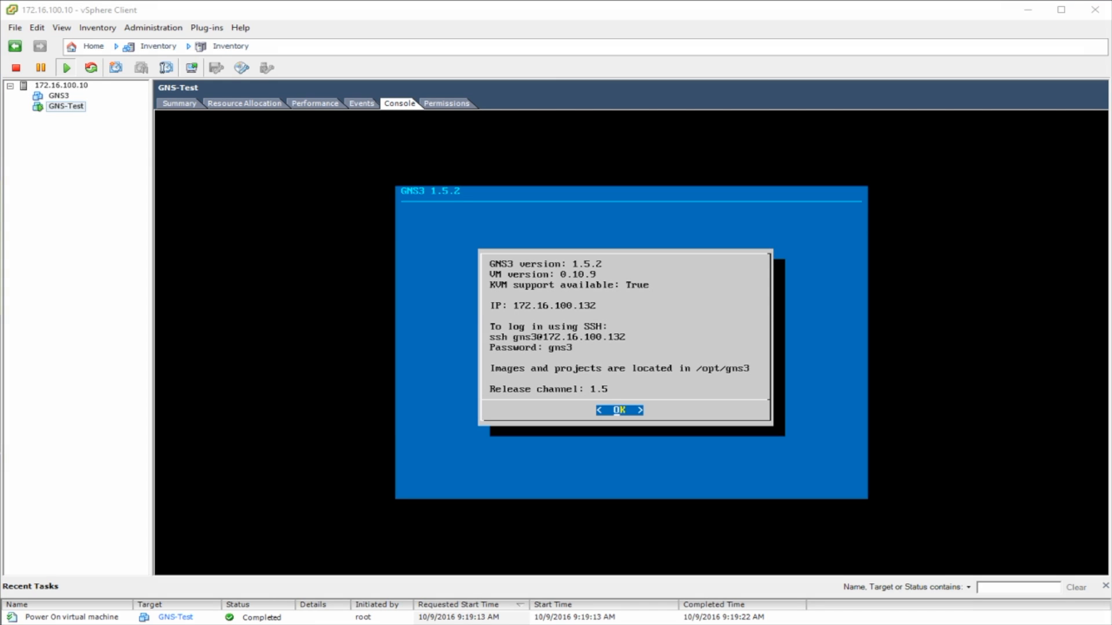
pyautogui.moveTo(76, 123); pyautogui.dragTo(43, 124)
pyautogui.moveTo(76, 140)
pyautogui.mouseDown()
pyautogui.moveTo(42, 141)
pyautogui.moveTo(51, 194)
pyautogui.mouseUp()
pyautogui.moveTo(52, 209); pyautogui.dragTo(83, 208)
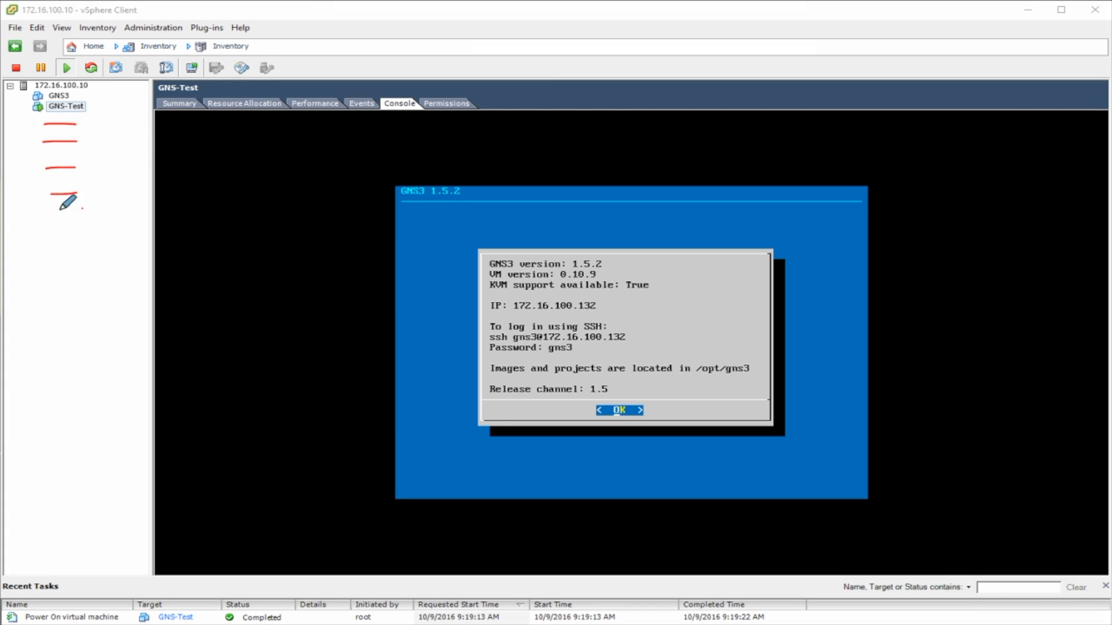
pyautogui.moveTo(87, 128)
pyautogui.mouseDown()
pyautogui.moveTo(87, 118)
pyautogui.moveTo(123, 119)
pyautogui.moveTo(90, 145)
pyautogui.moveTo(121, 140)
pyautogui.moveTo(87, 149)
pyautogui.mouseUp()
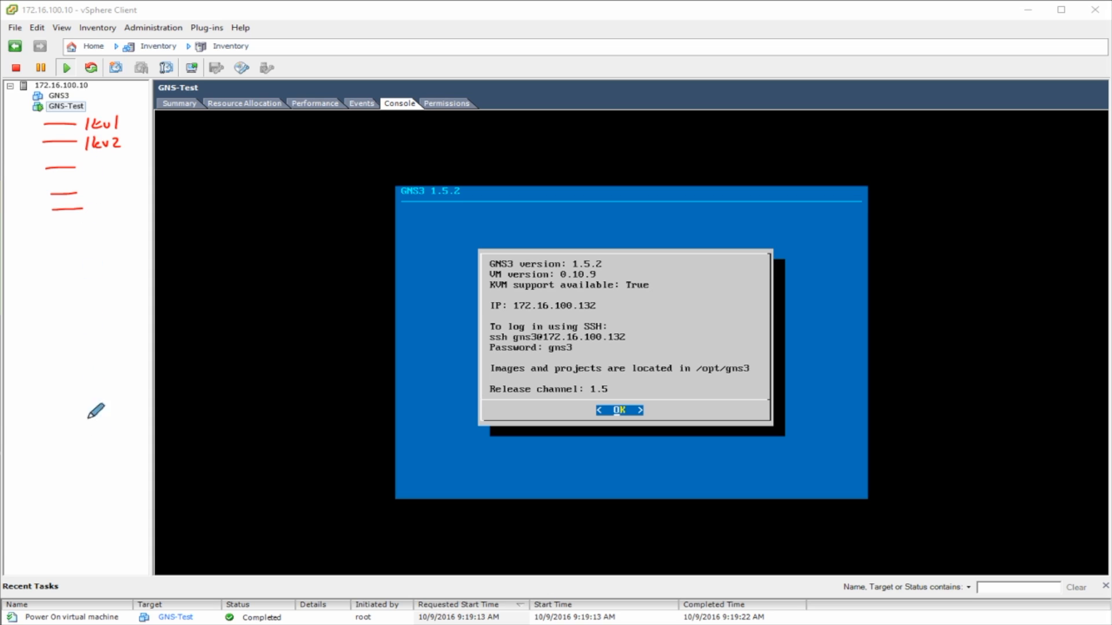
pyautogui.moveTo(48, 220)
pyautogui.mouseDown()
pyautogui.moveTo(58, 215)
pyautogui.moveTo(56, 230)
pyautogui.moveTo(83, 216)
pyautogui.moveTo(57, 257)
pyautogui.moveTo(80, 248)
pyautogui.mouseUp()
pyautogui.moveTo(81, 244); pyautogui.dragTo(91, 254)
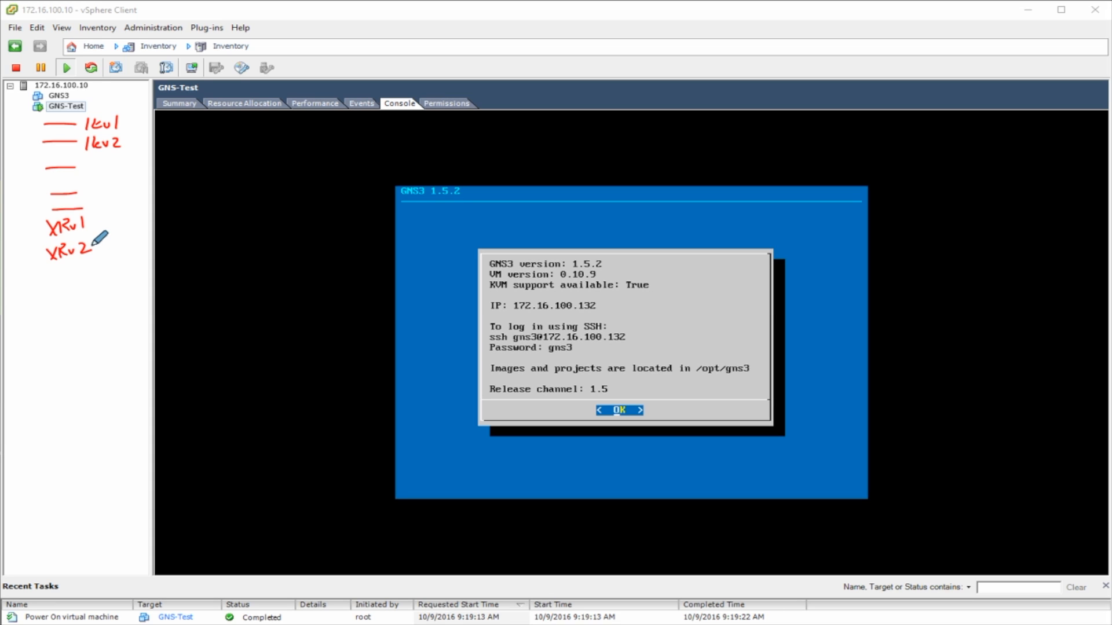
pyautogui.press('e')
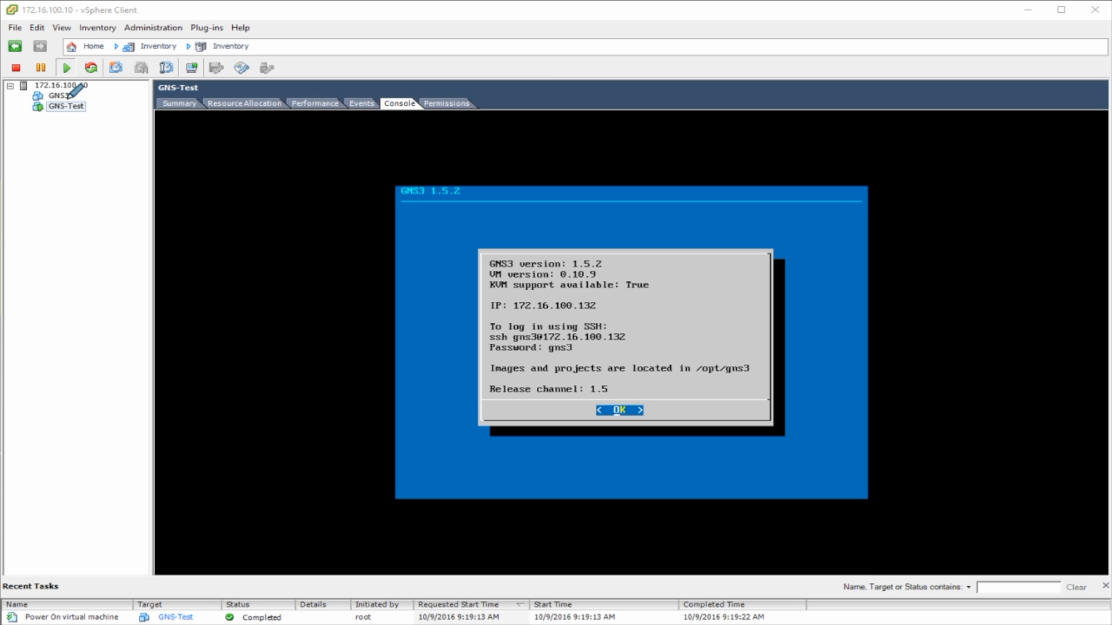
pyautogui.moveTo(30, 108)
pyautogui.mouseDown()
pyautogui.moveTo(83, 116)
pyautogui.moveTo(53, 101)
pyautogui.mouseUp()
pyautogui.press('e')
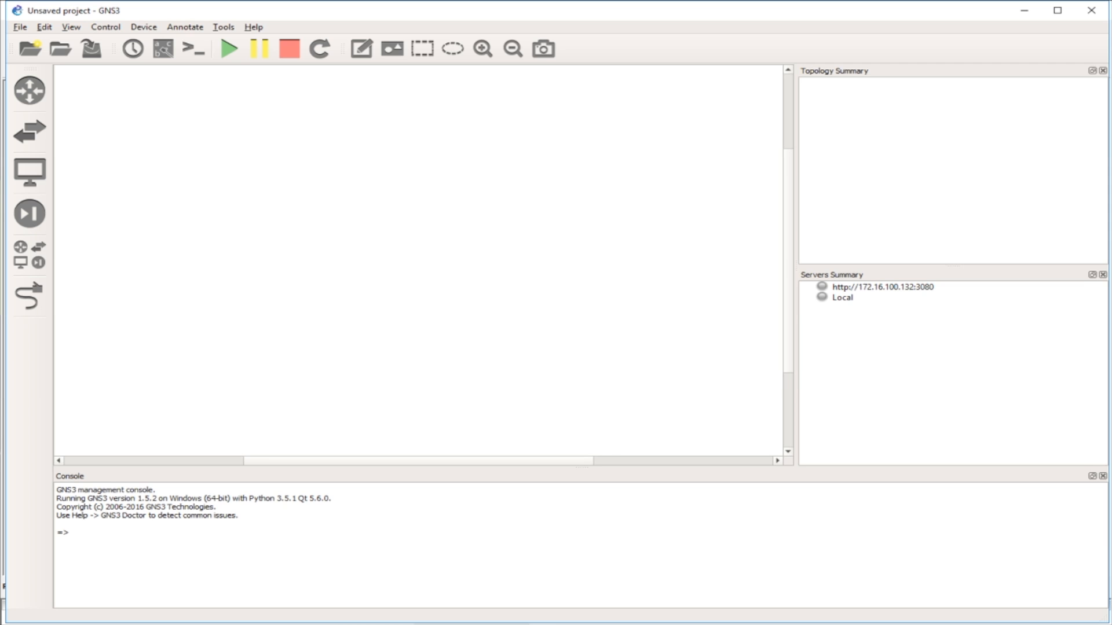
# - On the empty GNS3 workspace, sketch a box linked to 1k and XRv nodes, clear it, and circle the GNS3 version in the console
pyautogui.moveTo(117, 169)
pyautogui.mouseDown()
pyautogui.moveTo(145, 162)
pyautogui.moveTo(132, 154)
pyautogui.moveTo(231, 154)
pyautogui.moveTo(220, 139)
pyautogui.moveTo(215, 153)
pyautogui.moveTo(230, 145)
pyautogui.moveTo(216, 244)
pyautogui.mouseUp()
pyautogui.moveTo(217, 229)
pyautogui.mouseDown()
pyautogui.moveTo(210, 245)
pyautogui.moveTo(246, 228)
pyautogui.mouseUp()
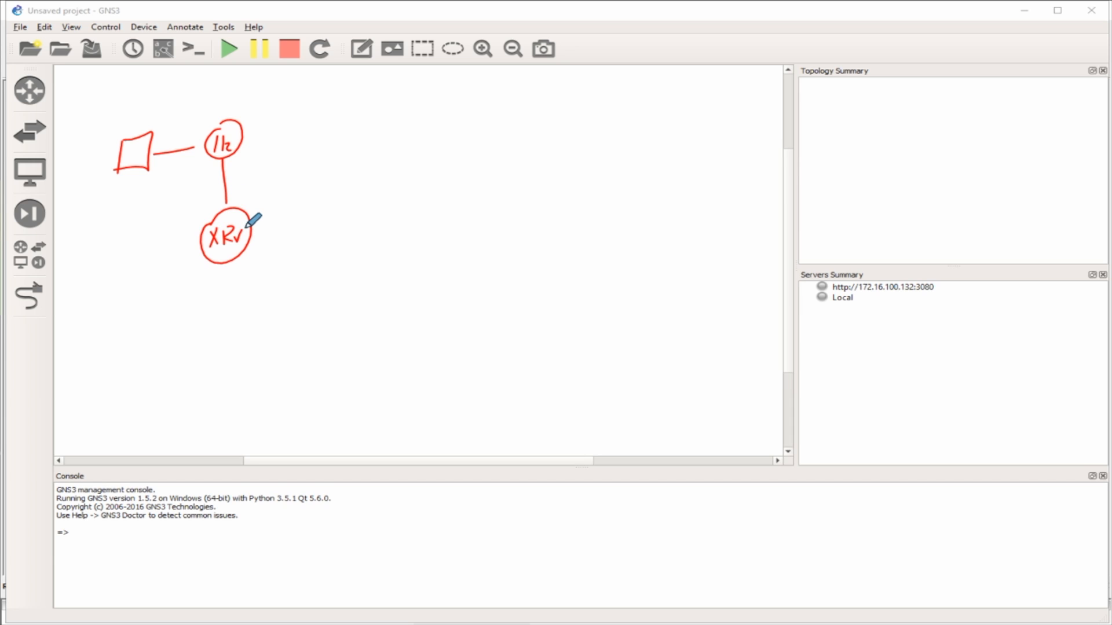
pyautogui.press('e')
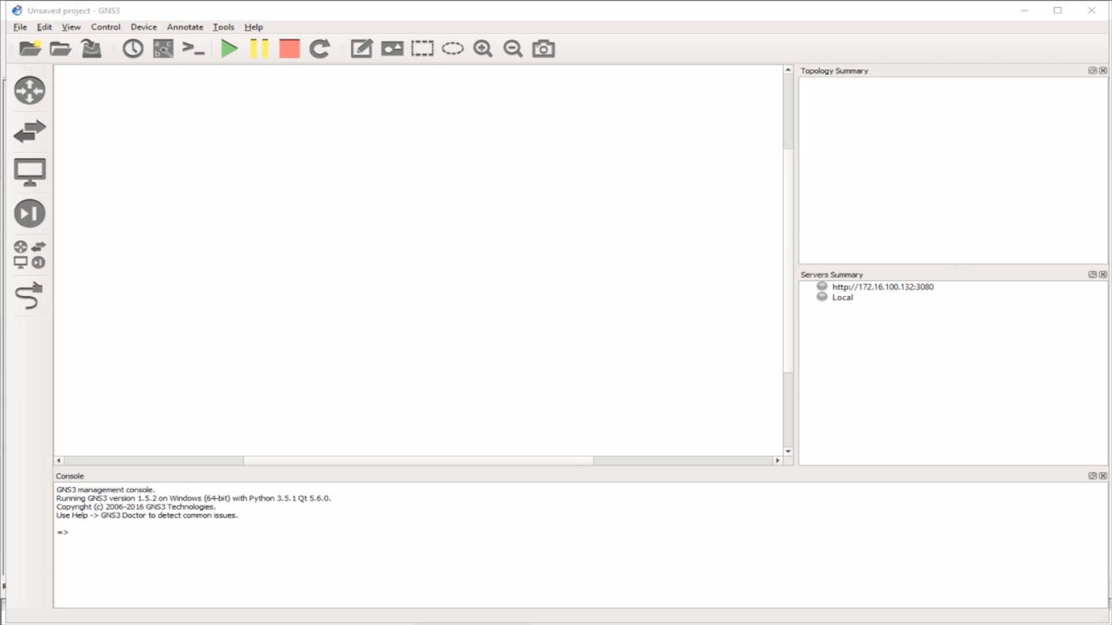
pyautogui.moveTo(200, 486)
pyautogui.mouseDown()
pyautogui.moveTo(97, 502)
pyautogui.moveTo(198, 497)
pyautogui.mouseUp()
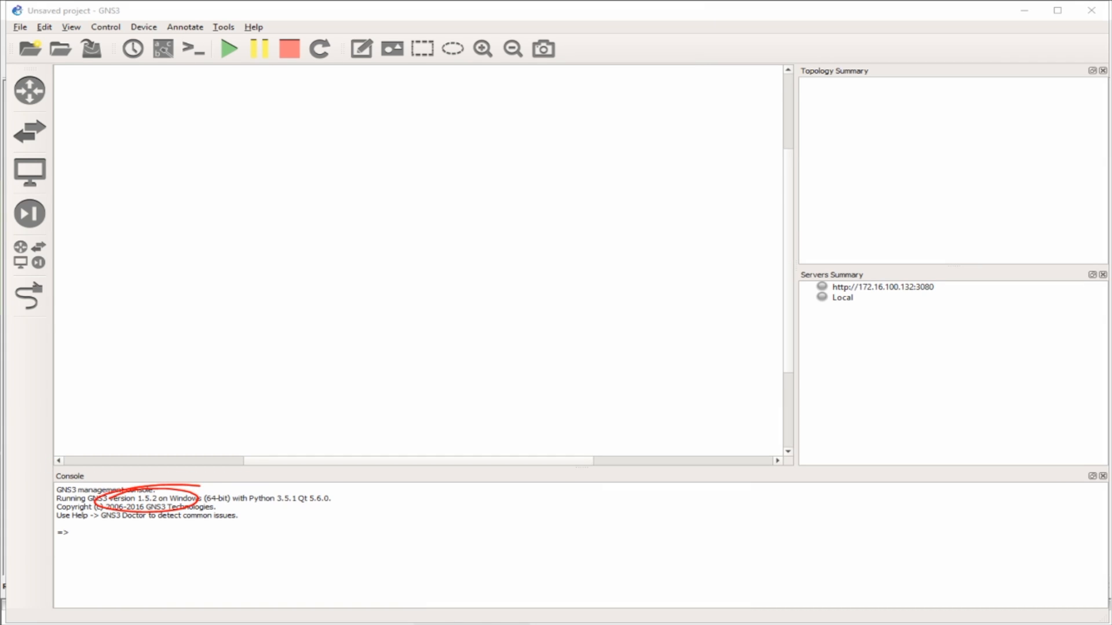
pyautogui.press('Escape')
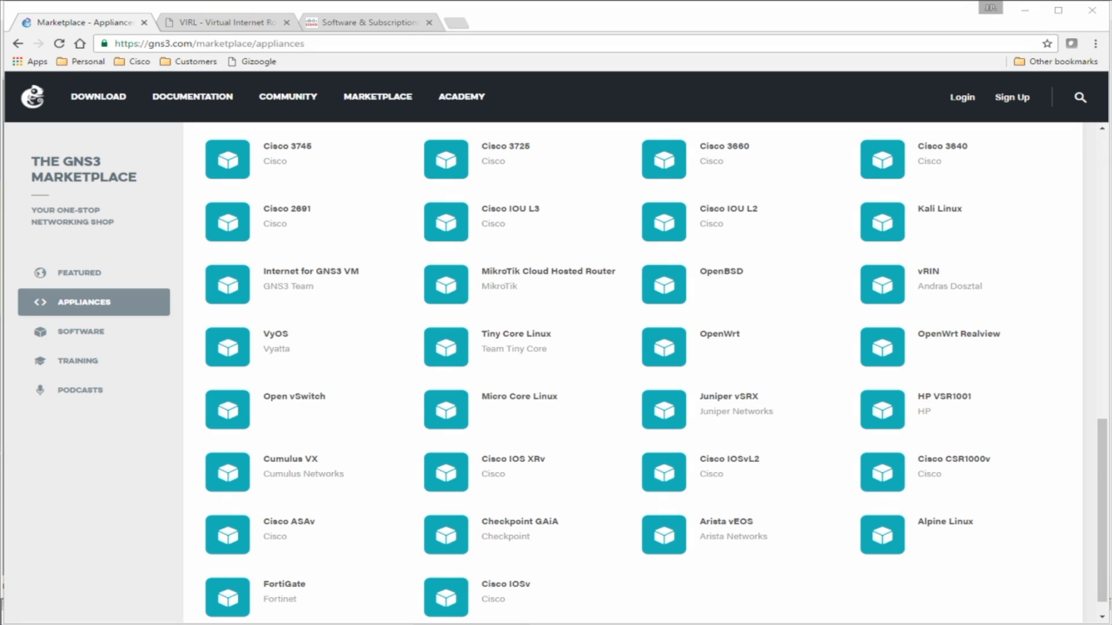
# - On the GNS3 marketplace page, mark the Login link, the Marketplace heading and the Appliances category with the screen pen
pyautogui.moveTo(978, 103); pyautogui.dragTo(959, 104)
pyautogui.moveTo(366, 75); pyautogui.dragTo(382, 71)
pyautogui.moveTo(21, 292); pyautogui.dragTo(87, 275)
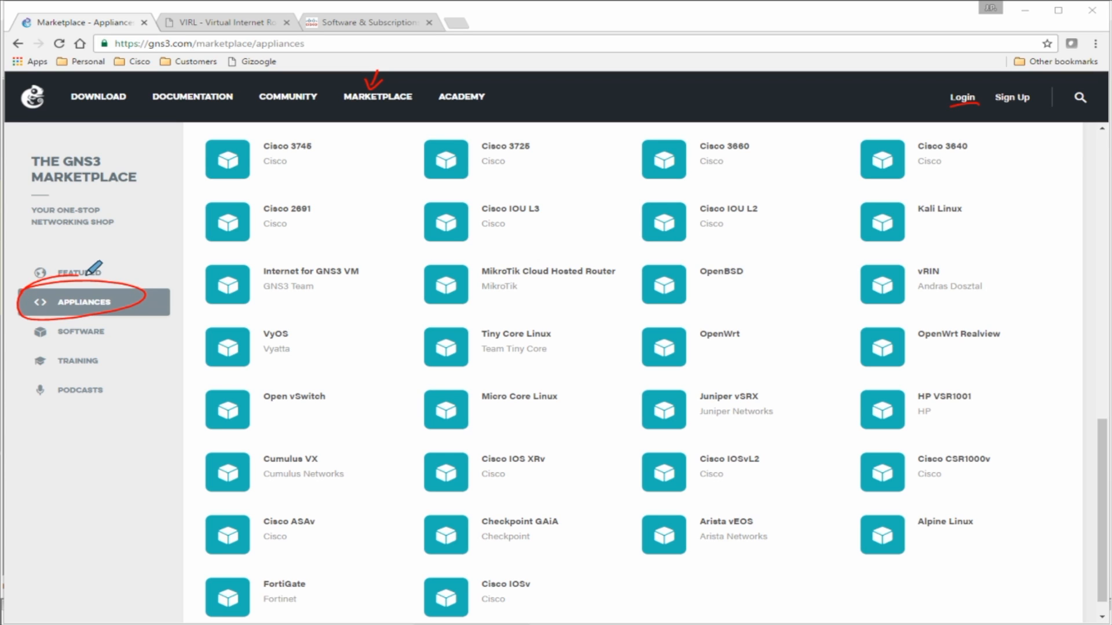
# - Underline Cisco IOS XRv, IOSvL2, IOU L2 and IOU L3, annotate the IOU pair with "Cisco TAC", and clear the ink
pyautogui.moveTo(550, 468); pyautogui.dragTo(464, 470)
pyautogui.moveTo(765, 465); pyautogui.dragTo(699, 464)
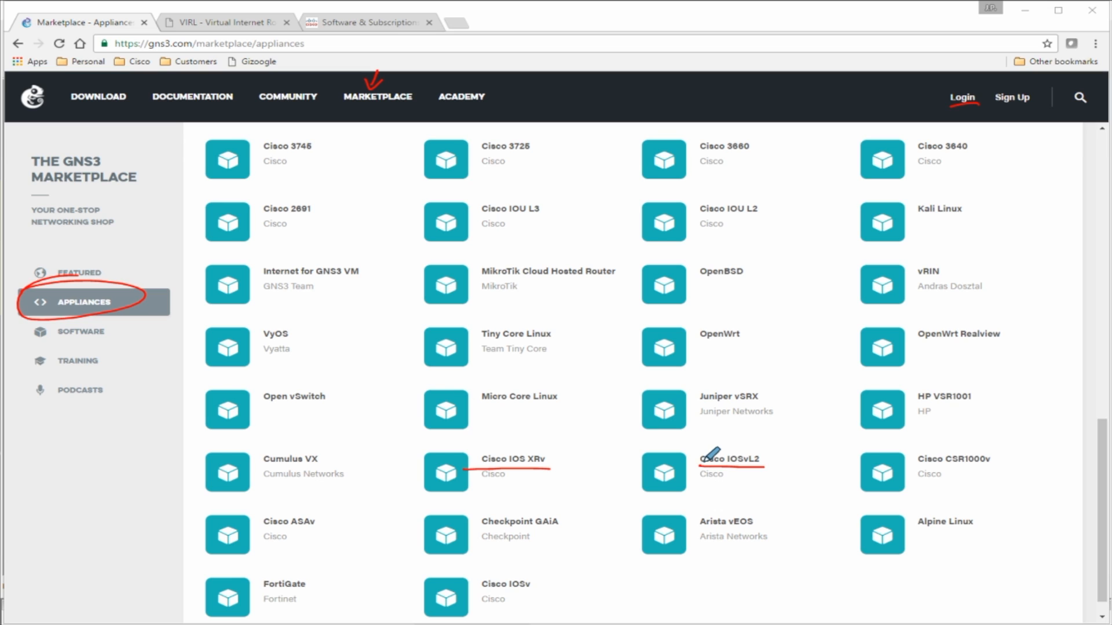
pyautogui.moveTo(758, 221); pyautogui.dragTo(692, 223)
pyautogui.moveTo(543, 219); pyautogui.dragTo(465, 220)
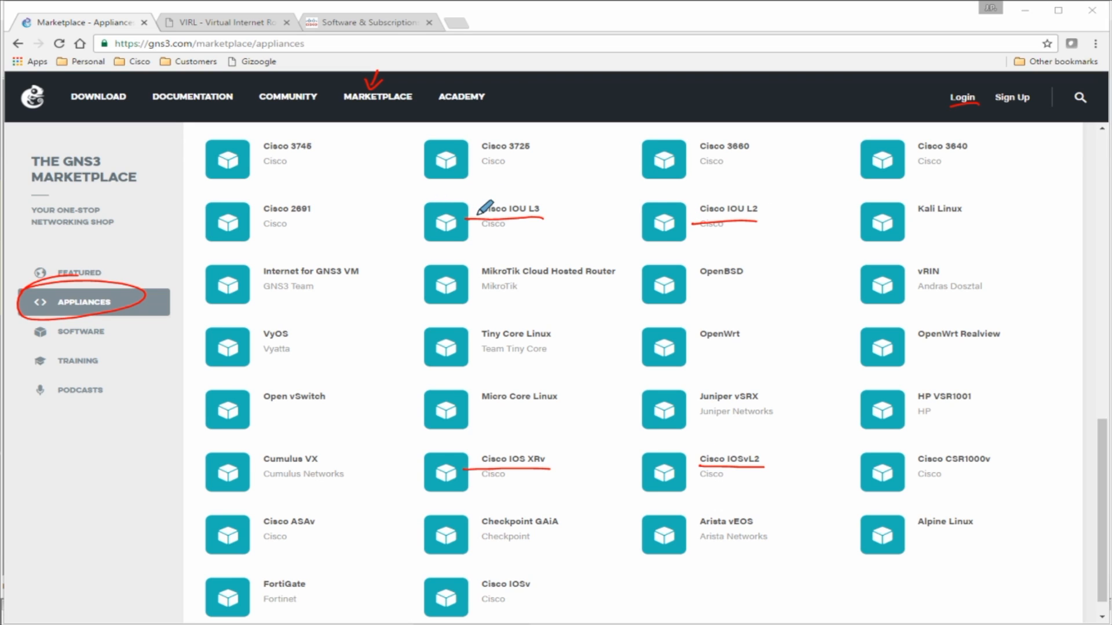
pyautogui.moveTo(523, 201); pyautogui.dragTo(724, 195)
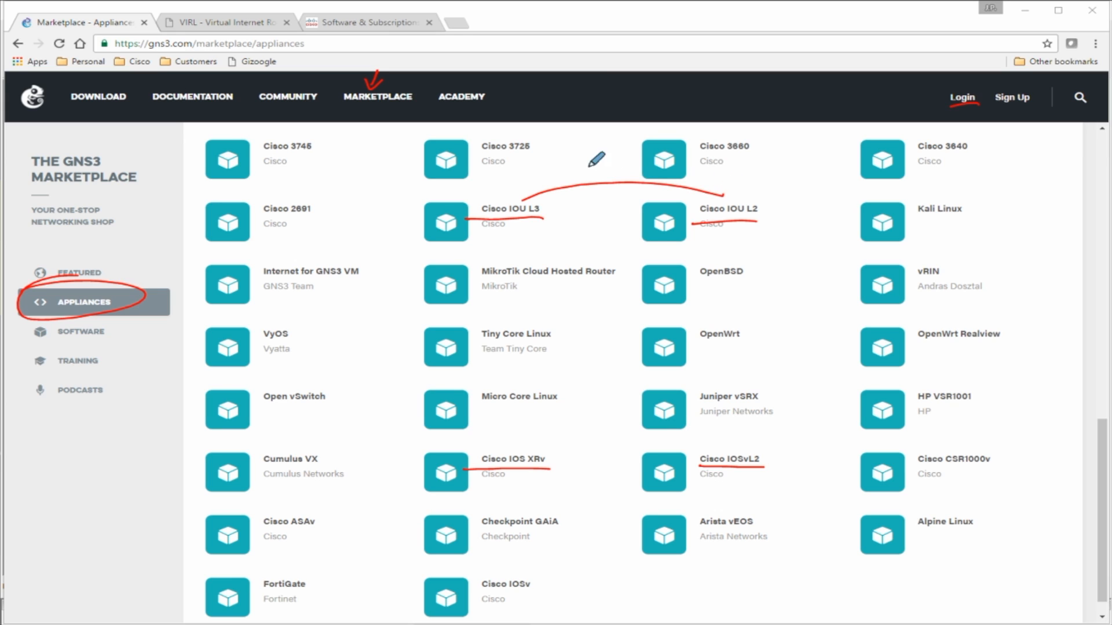
pyautogui.moveTo(551, 143)
pyautogui.mouseDown()
pyautogui.moveTo(585, 148)
pyautogui.moveTo(555, 166)
pyautogui.moveTo(572, 173)
pyautogui.mouseUp()
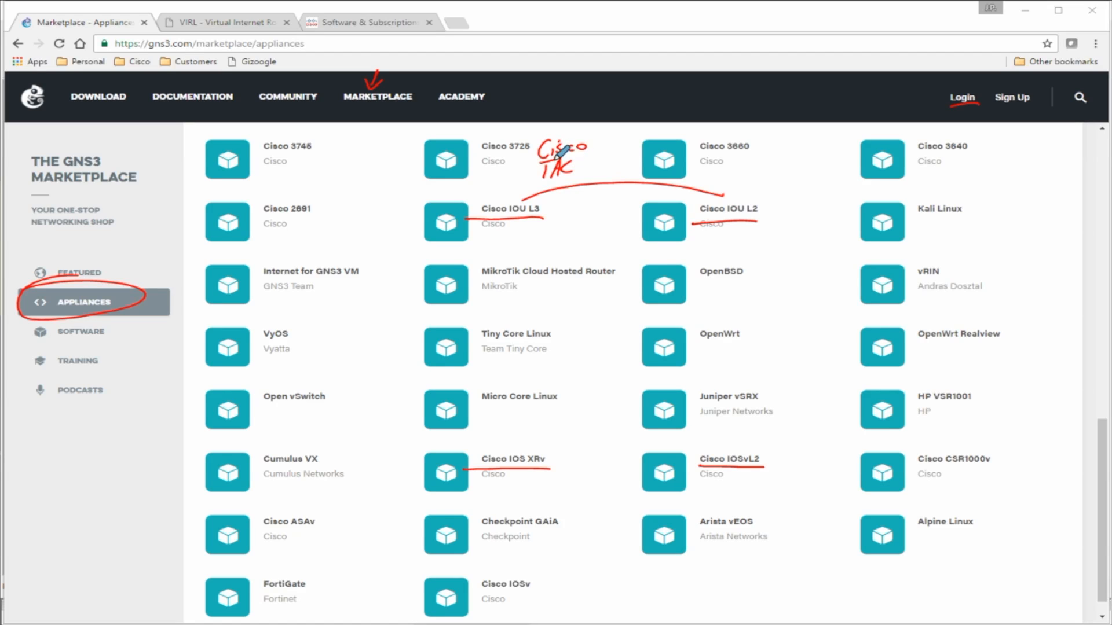
pyautogui.press('e')
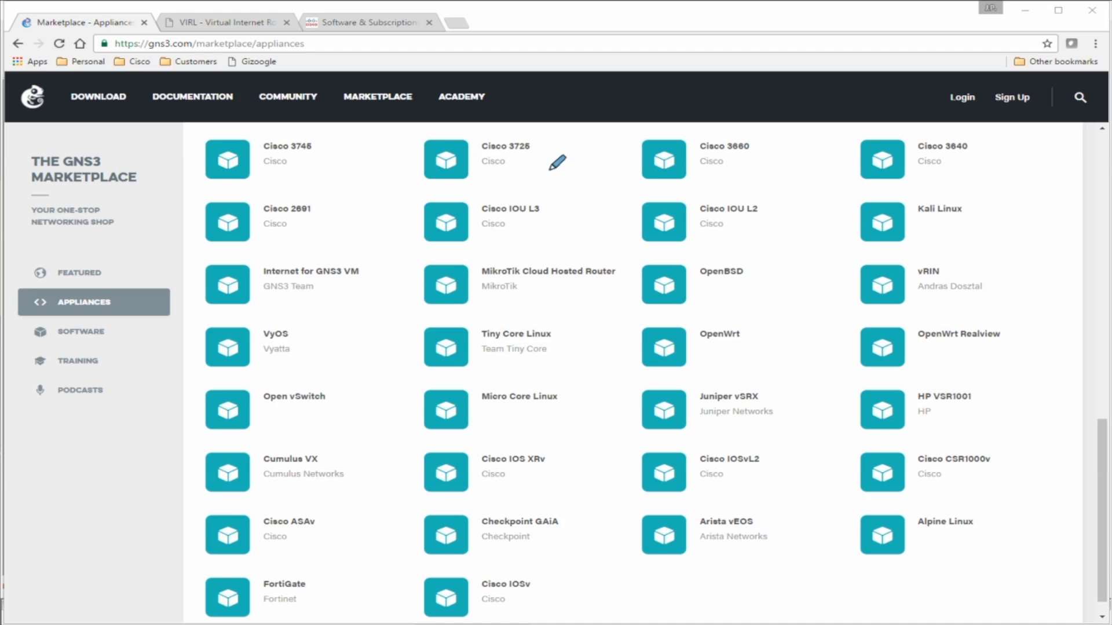
# - Underline the Cisco ASAv and Cisco IOSv appliances with the screen pen and clear the ink
pyautogui.moveTo(316, 530); pyautogui.dragTo(256, 531)
pyautogui.moveTo(537, 592); pyautogui.dragTo(483, 594)
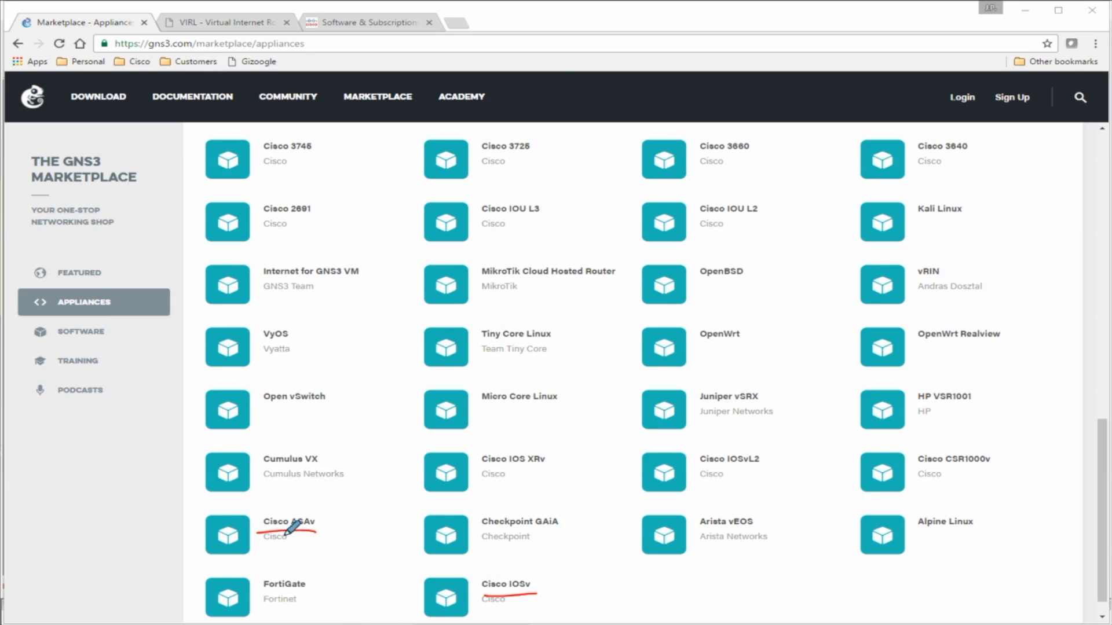
pyautogui.press('e')
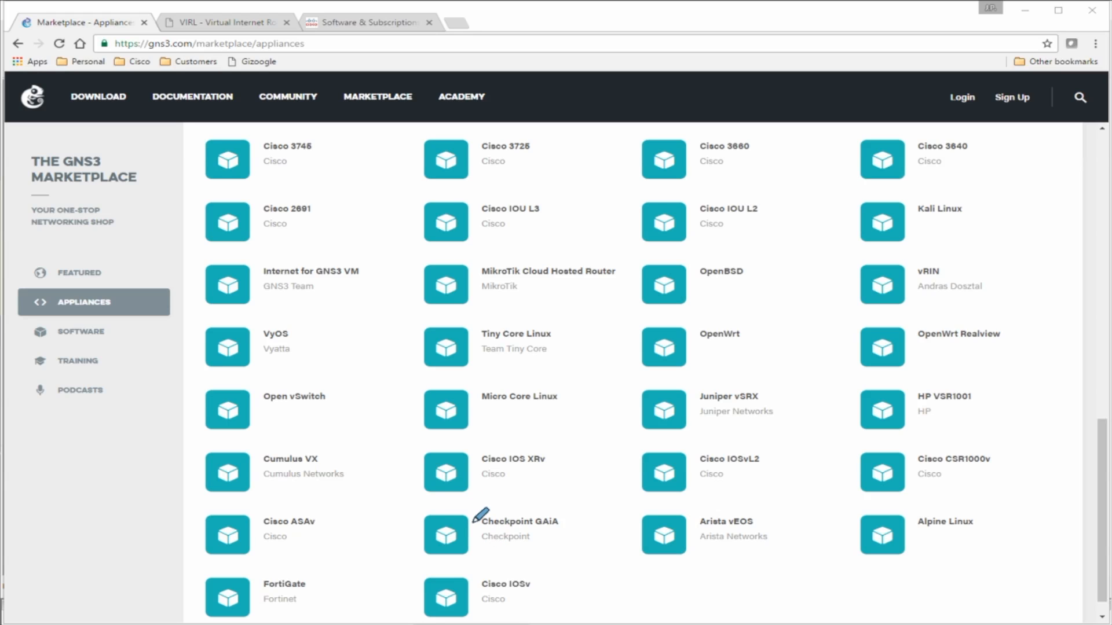
# - Point out Cisco IOSv and IOSvL2 with arrows, box Cisco ASAv, label Cisco IOS XRv "SP", and clear the ink
pyautogui.moveTo(500, 558); pyautogui.dragTo(507, 575)
pyautogui.moveTo(729, 439); pyautogui.dragTo(723, 453)
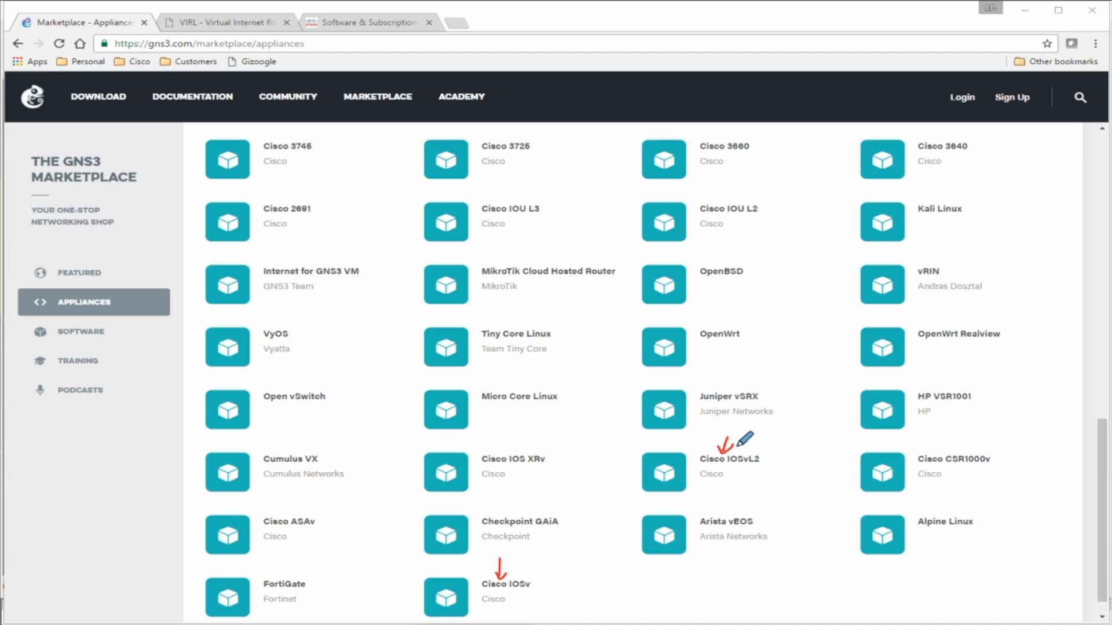
pyautogui.moveTo(534, 583)
pyautogui.mouseDown()
pyautogui.moveTo(468, 585)
pyautogui.moveTo(523, 577)
pyautogui.mouseUp()
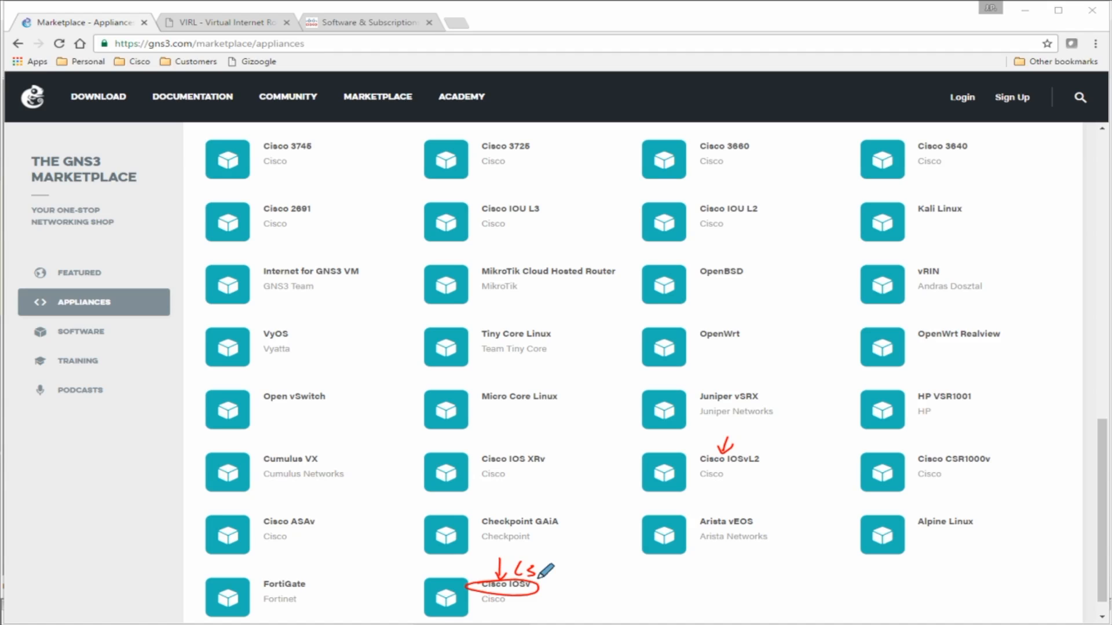
pyautogui.moveTo(322, 531)
pyautogui.mouseDown()
pyautogui.moveTo(252, 517)
pyautogui.moveTo(320, 529)
pyautogui.mouseUp()
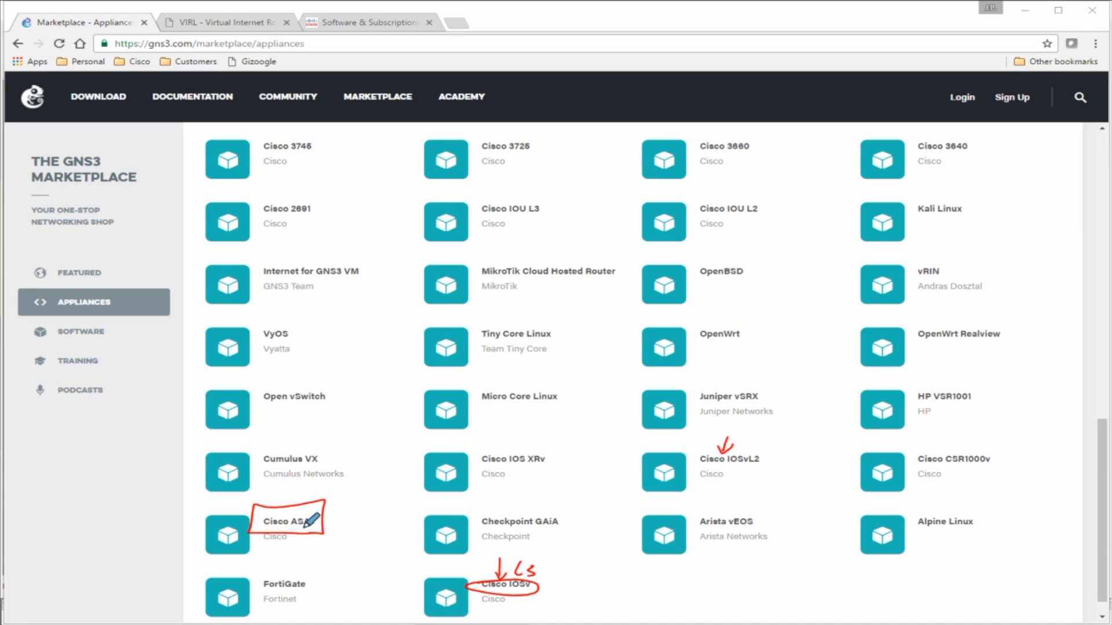
pyautogui.moveTo(477, 470)
pyautogui.mouseDown()
pyautogui.moveTo(557, 463)
pyautogui.moveTo(481, 473)
pyautogui.mouseUp()
pyautogui.moveTo(497, 433); pyautogui.dragTo(490, 445)
pyautogui.moveTo(505, 433); pyautogui.dragTo(506, 440)
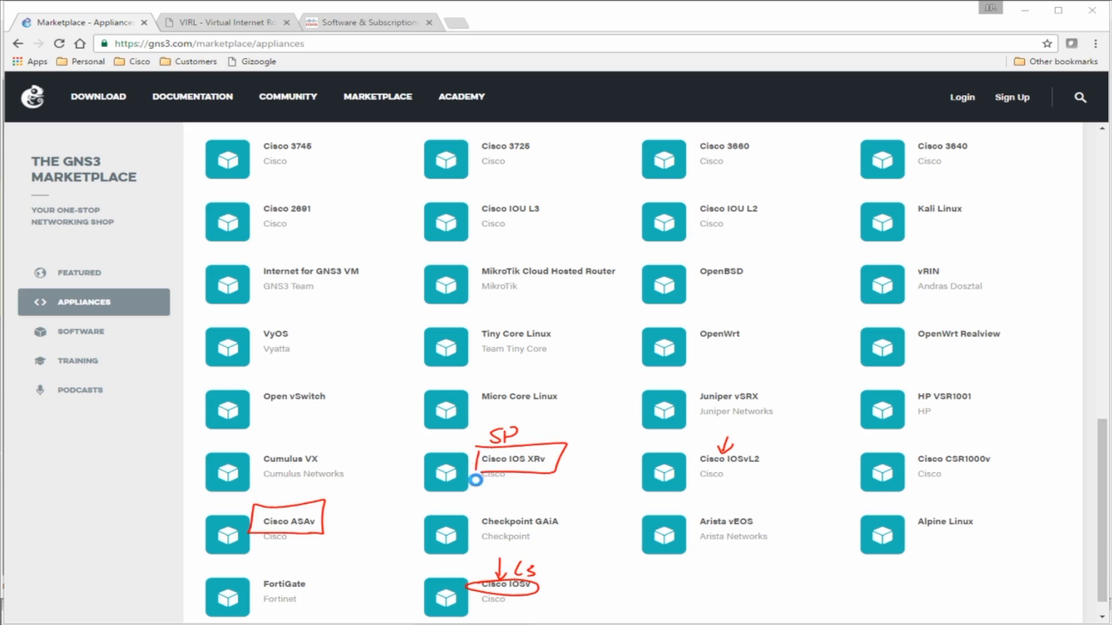
pyautogui.press('e')
# - Box Cisco ASAv with the label "Sec", and box Cisco IOSv and Cisco IOSvL2 with the label "RS"
pyautogui.moveTo(254, 515)
pyautogui.mouseDown()
pyautogui.moveTo(255, 528)
pyautogui.moveTo(279, 529)
pyautogui.mouseUp()
pyautogui.moveTo(268, 492)
pyautogui.mouseDown()
pyautogui.moveTo(269, 505)
pyautogui.moveTo(287, 507)
pyautogui.mouseUp()
pyautogui.moveTo(472, 576)
pyautogui.mouseDown()
pyautogui.moveTo(472, 593)
pyautogui.moveTo(533, 579)
pyautogui.moveTo(489, 593)
pyautogui.mouseUp()
pyautogui.moveTo(486, 561)
pyautogui.mouseDown()
pyautogui.moveTo(487, 574)
pyautogui.moveTo(502, 573)
pyautogui.mouseUp()
pyautogui.moveTo(697, 440)
pyautogui.mouseDown()
pyautogui.moveTo(694, 472)
pyautogui.moveTo(702, 467)
pyautogui.mouseUp()
pyautogui.moveTo(715, 444); pyautogui.dragTo(742, 445)
pyautogui.moveTo(757, 428); pyautogui.dragTo(731, 445)
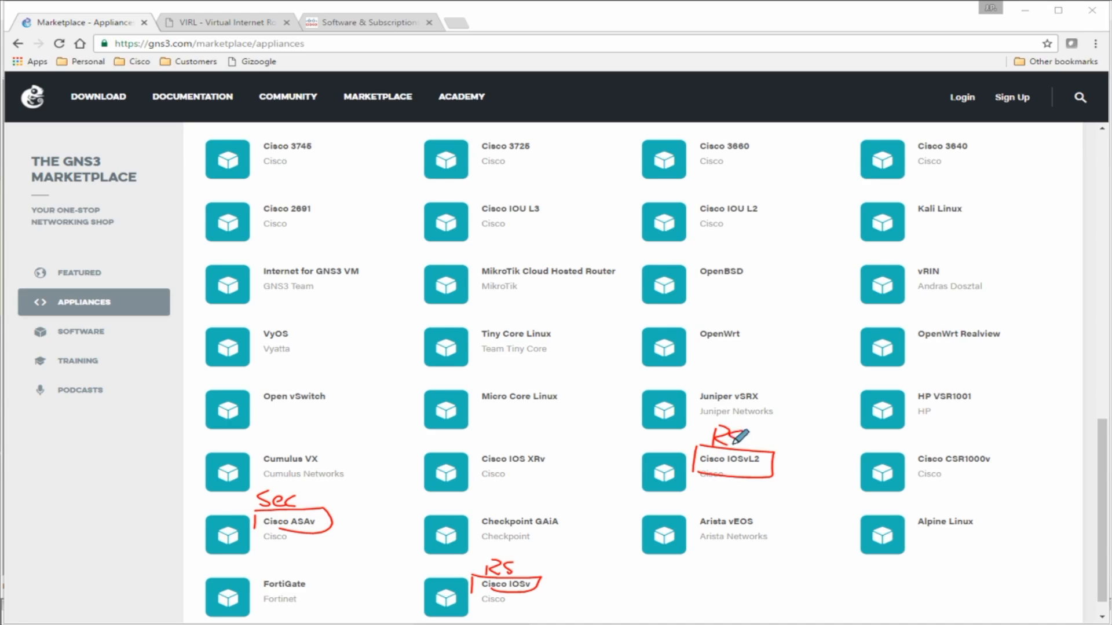
# - Box Cisco IOS XRv and Cisco CSR1000v with the label "SP", and exit the screen drawing mode
pyautogui.moveTo(475, 440); pyautogui.dragTo(475, 459)
pyautogui.moveTo(476, 438)
pyautogui.mouseDown()
pyautogui.moveTo(542, 443)
pyautogui.moveTo(493, 476)
pyautogui.mouseUp()
pyautogui.moveTo(501, 424)
pyautogui.mouseDown()
pyautogui.moveTo(491, 440)
pyautogui.moveTo(508, 433)
pyautogui.mouseUp()
pyautogui.moveTo(916, 444); pyautogui.dragTo(918, 478)
pyautogui.moveTo(950, 431)
pyautogui.mouseDown()
pyautogui.moveTo(937, 447)
pyautogui.moveTo(950, 429)
pyautogui.mouseUp()
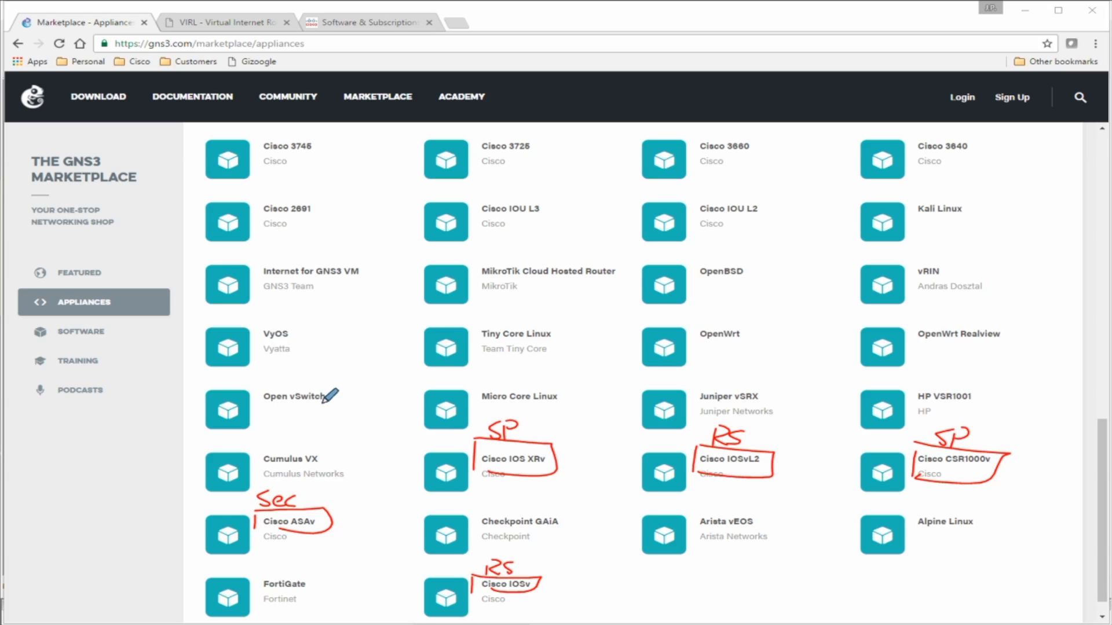
pyautogui.press('Escape')
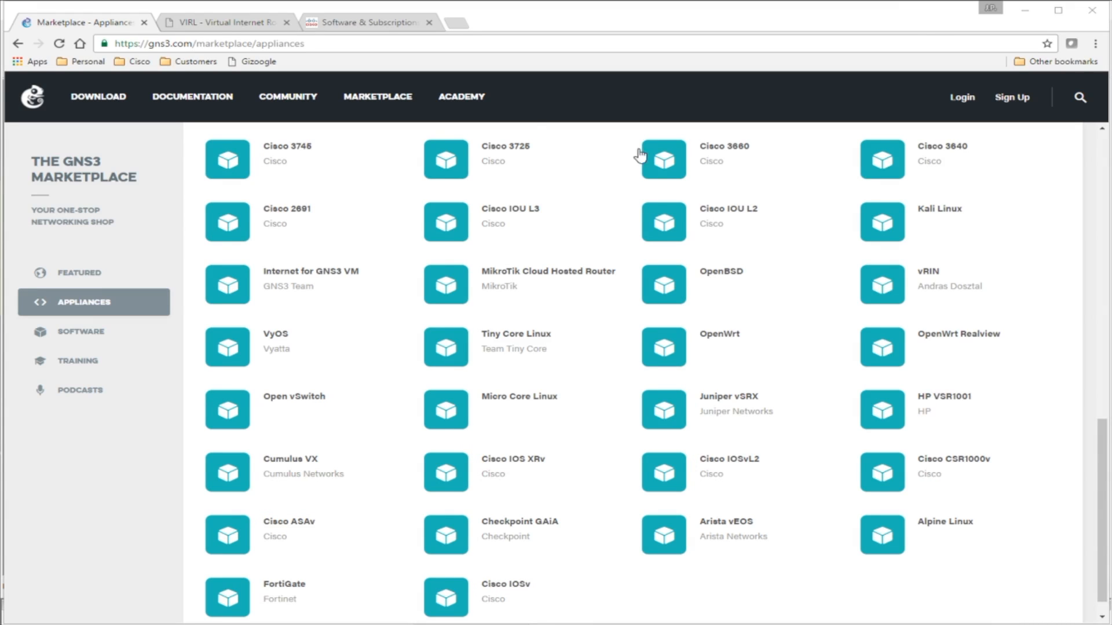
# - Find Cisco NX-OSv in the appliance list, box it with the label "DC", and exit the screen drawing mode
pyautogui.scroll(2, 1100, 435)
pyautogui.moveTo(1102, 434); pyautogui.dragTo(1089, 373)
pyautogui.hotkey('ctrl', '2')
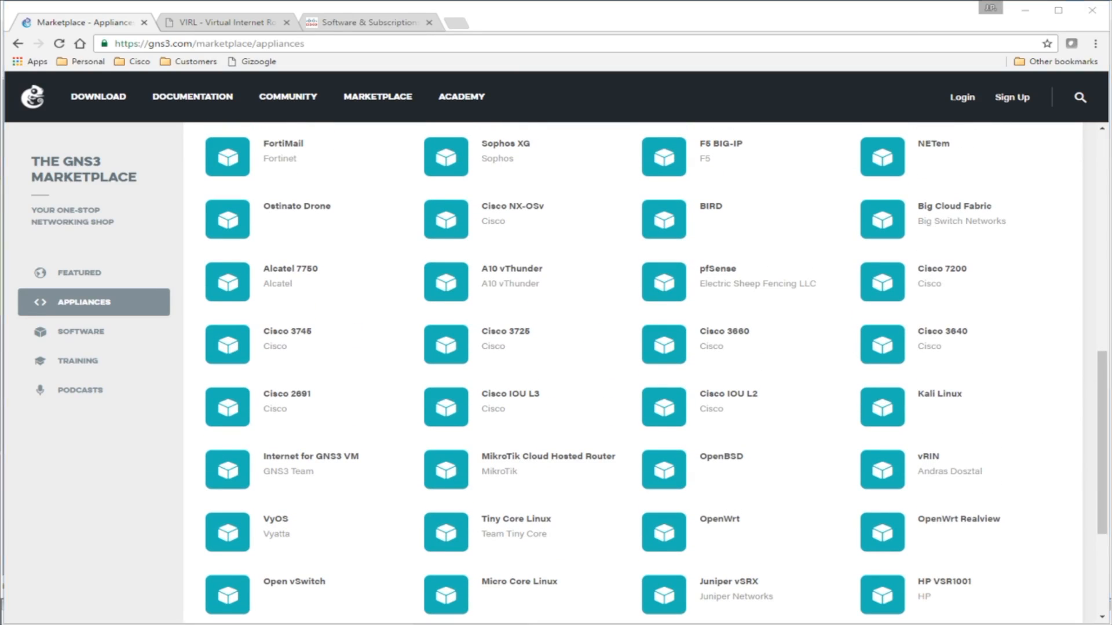
pyautogui.moveTo(472, 193)
pyautogui.mouseDown()
pyautogui.moveTo(476, 219)
pyautogui.moveTo(459, 223)
pyautogui.mouseUp()
pyautogui.moveTo(517, 169); pyautogui.dragTo(534, 187)
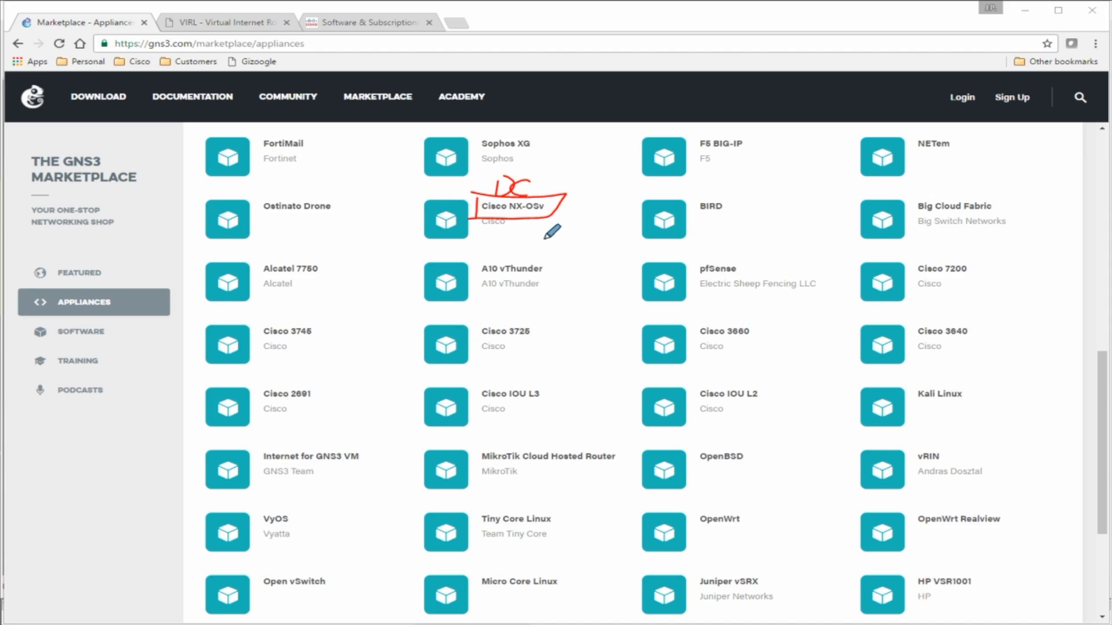
pyautogui.press('Escape')
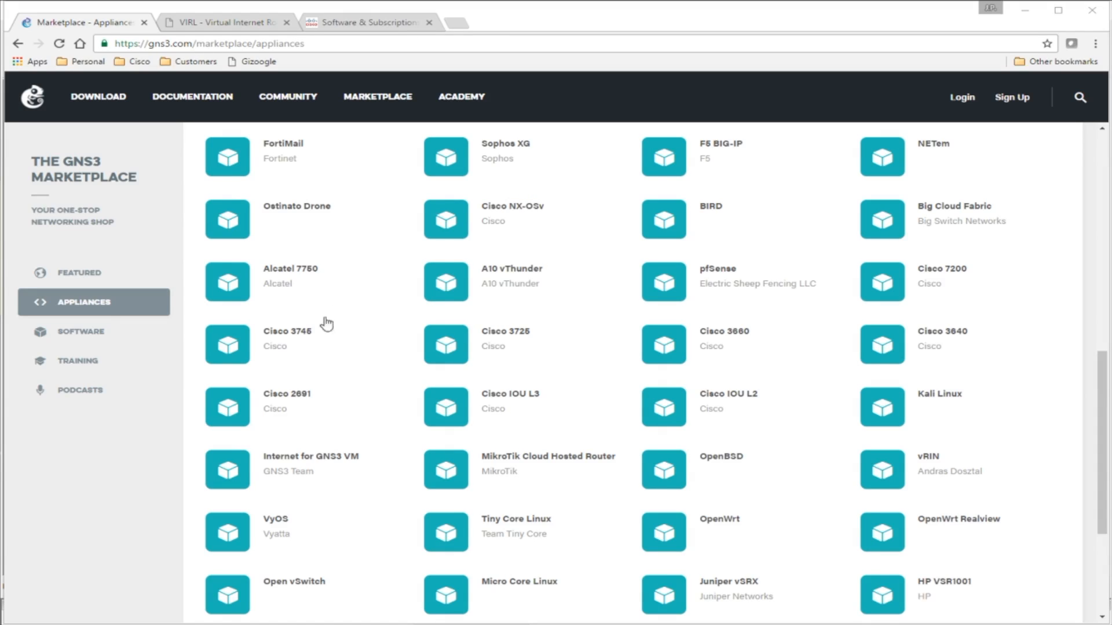
# - On the VIRL purchase page, underline "Purchase VIRL today!", draw an arrow to the Personal Edition 30 price, and cross out that edition
pyautogui.click(183, 24)
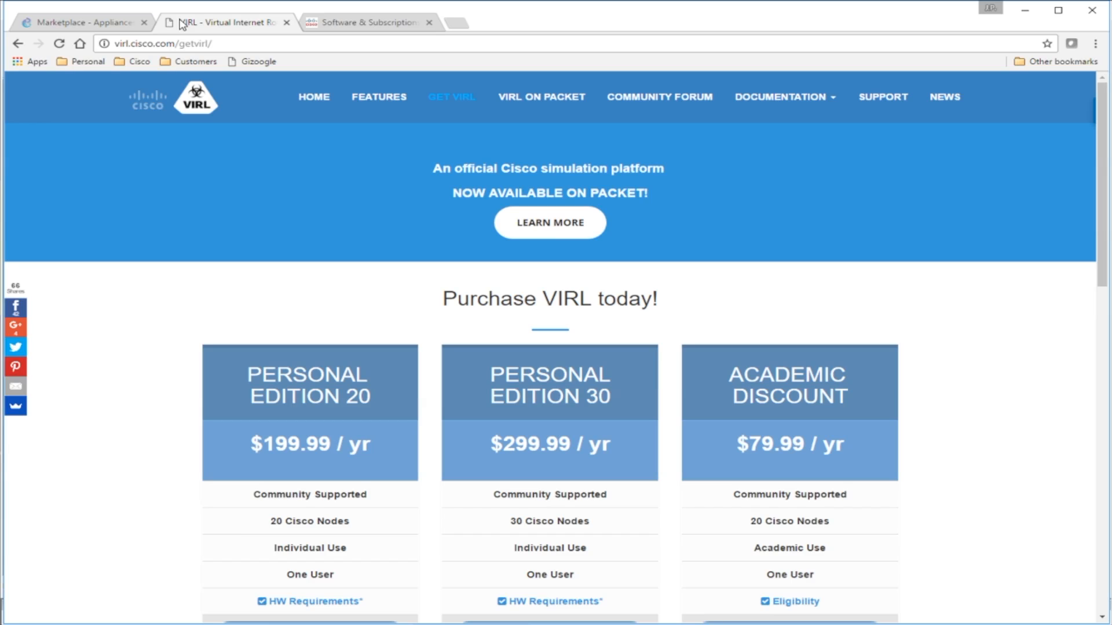
pyautogui.hotkey('ctrl', '2')
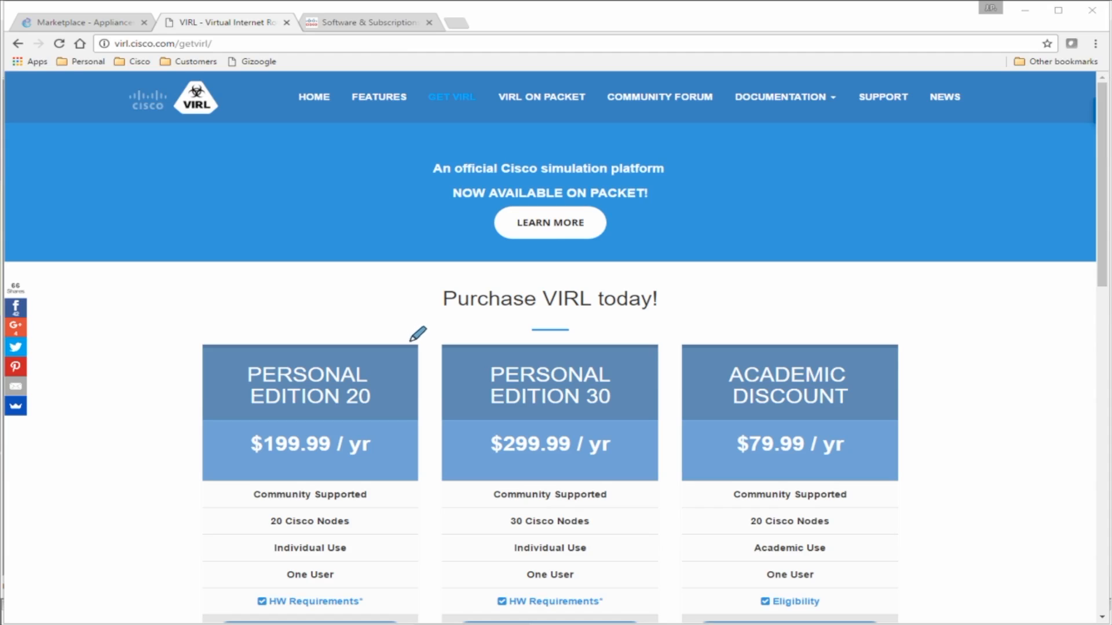
pyautogui.moveTo(666, 318); pyautogui.dragTo(425, 311)
pyautogui.moveTo(377, 278)
pyautogui.mouseDown()
pyautogui.moveTo(491, 443)
pyautogui.moveTo(476, 436)
pyautogui.mouseUp()
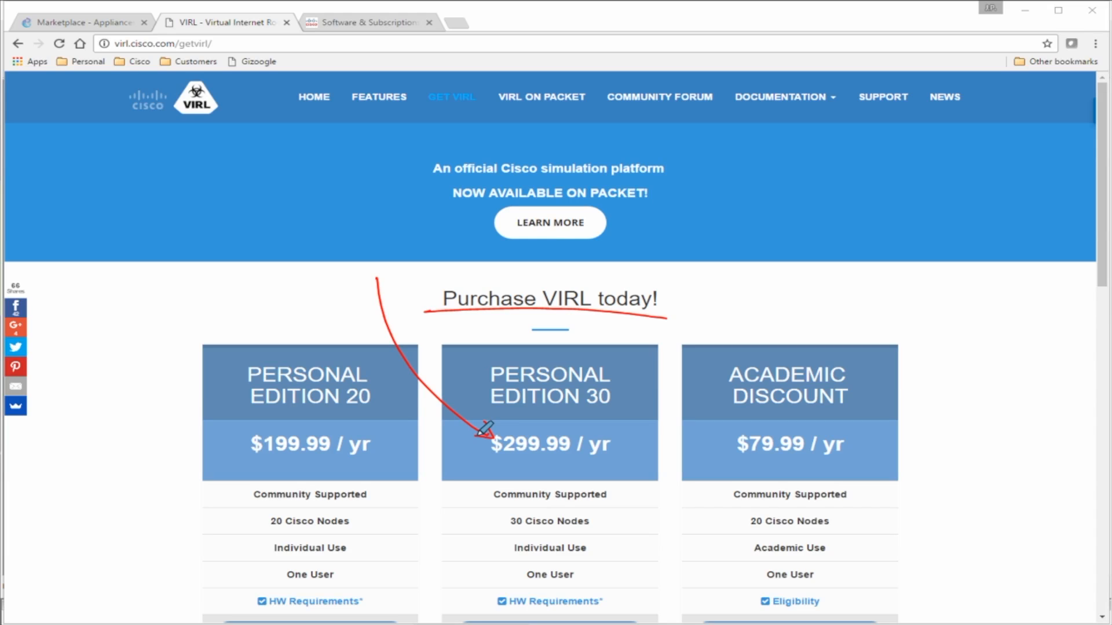
pyautogui.moveTo(586, 380); pyautogui.dragTo(531, 460)
pyautogui.moveTo(503, 369); pyautogui.dragTo(624, 488)
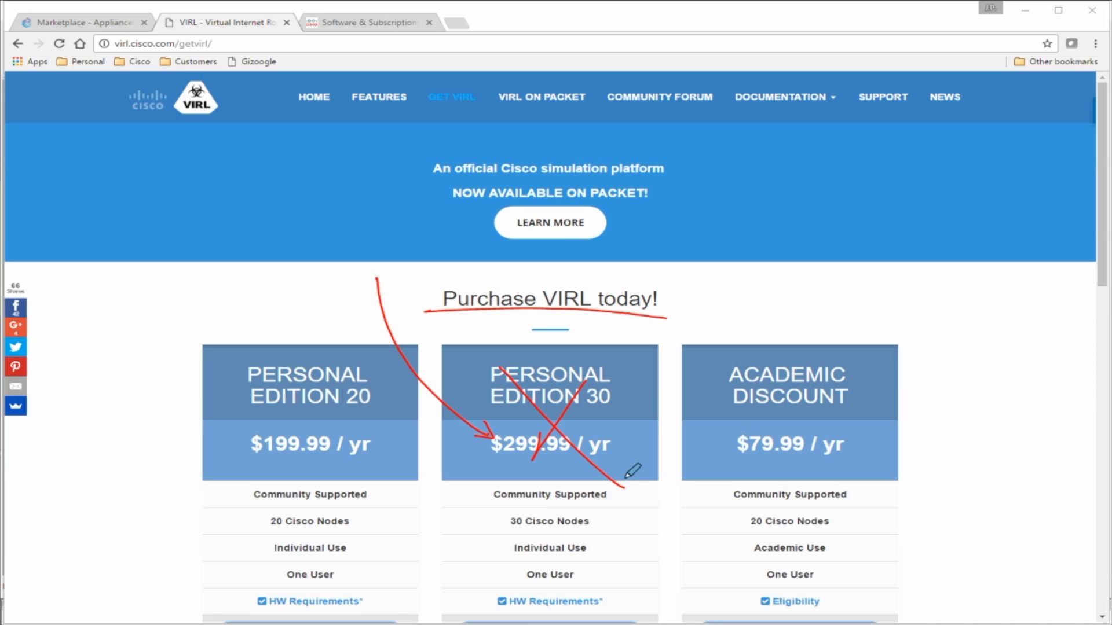
# - Underline the Personal Edition 20 and Academic Discount prices, and clear the ink
pyautogui.moveTo(340, 456); pyautogui.dragTo(226, 451)
pyautogui.moveTo(837, 455); pyautogui.dragTo(709, 443)
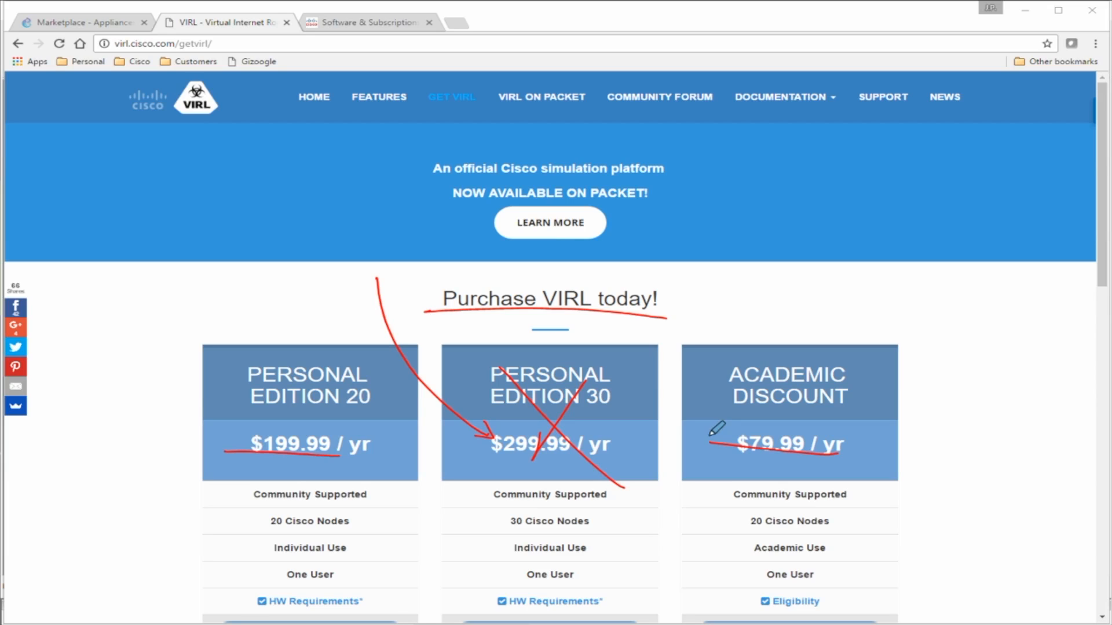
pyautogui.press('e')
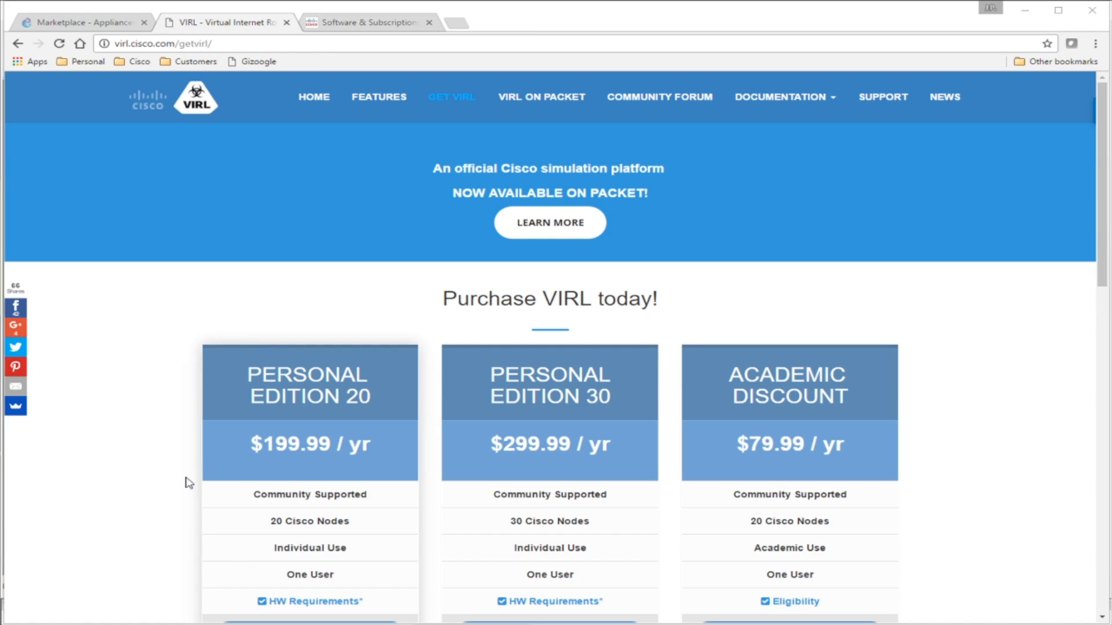
# - Show the VIRL 1.2.64 release on the Cisco software download page and highlight the file name virl.1.2.64.esxi.ova
pyautogui.click(337, 24)
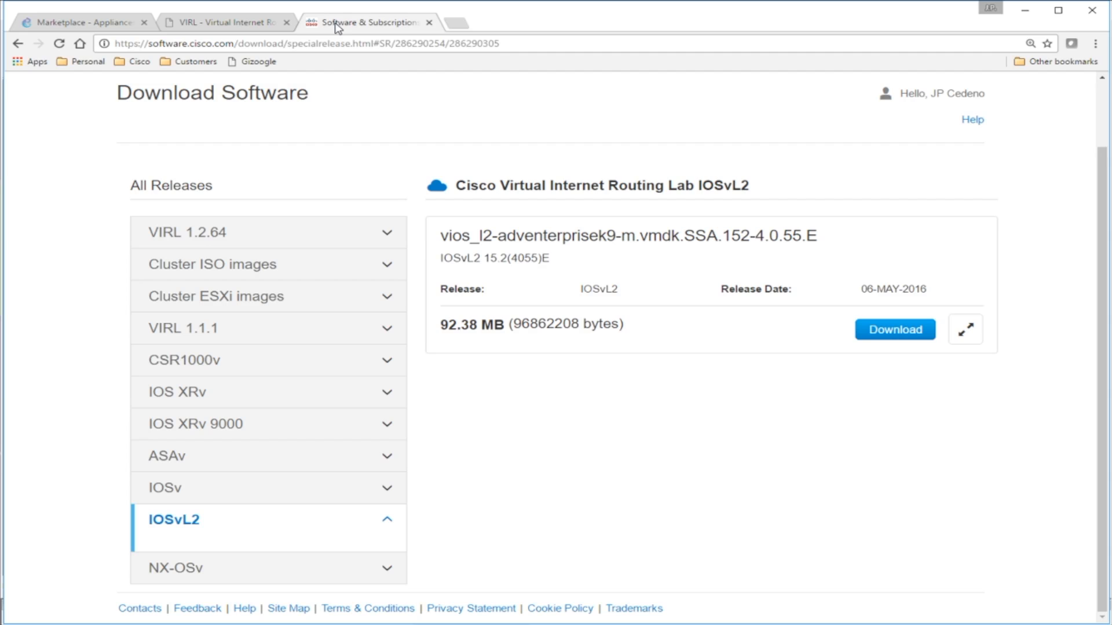
pyautogui.click(181, 232)
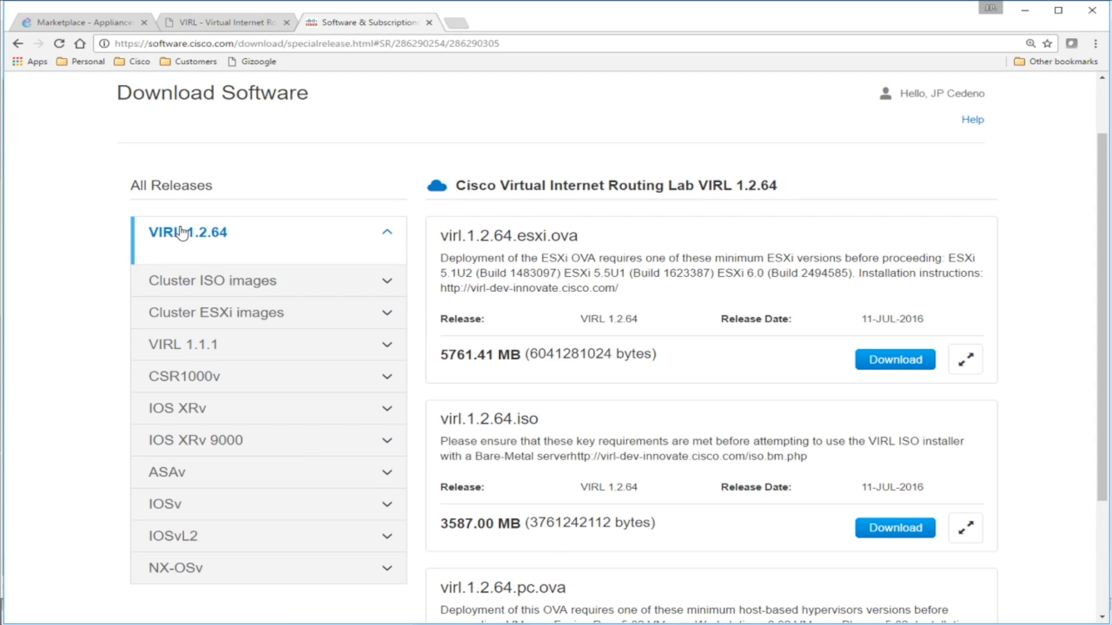
pyautogui.moveTo(587, 237); pyautogui.dragTo(442, 233)
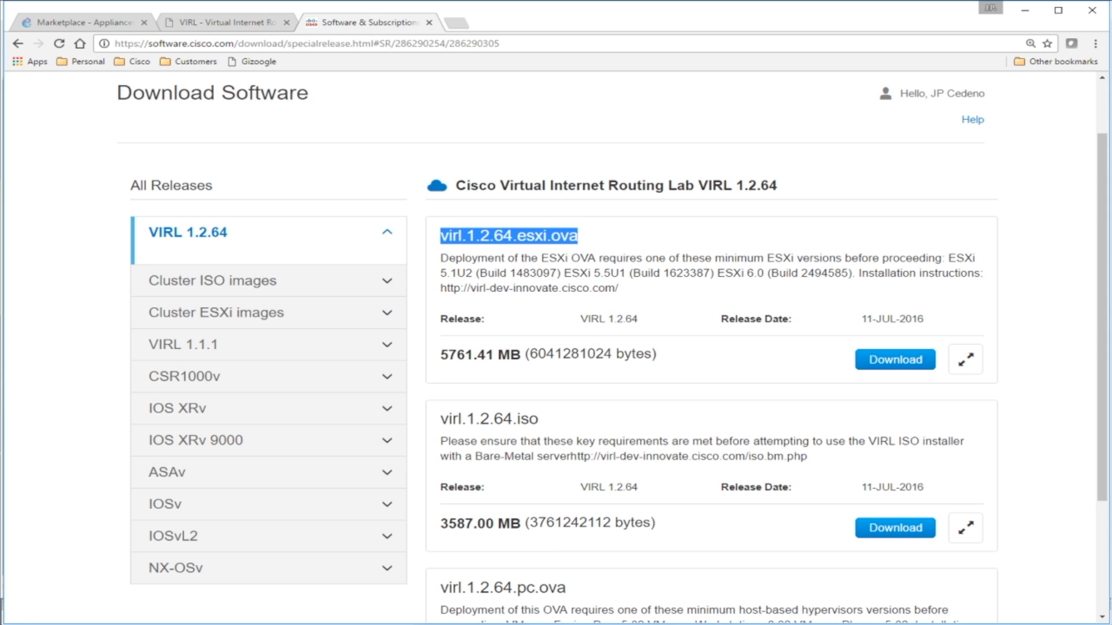
# - Mark the CSR1000v and IOS XRv entries in the release list with pen strokes, and exit the screen drawing mode
pyautogui.hotkey('ctrl', '2')
pyautogui.moveTo(83, 380); pyautogui.dragTo(117, 377)
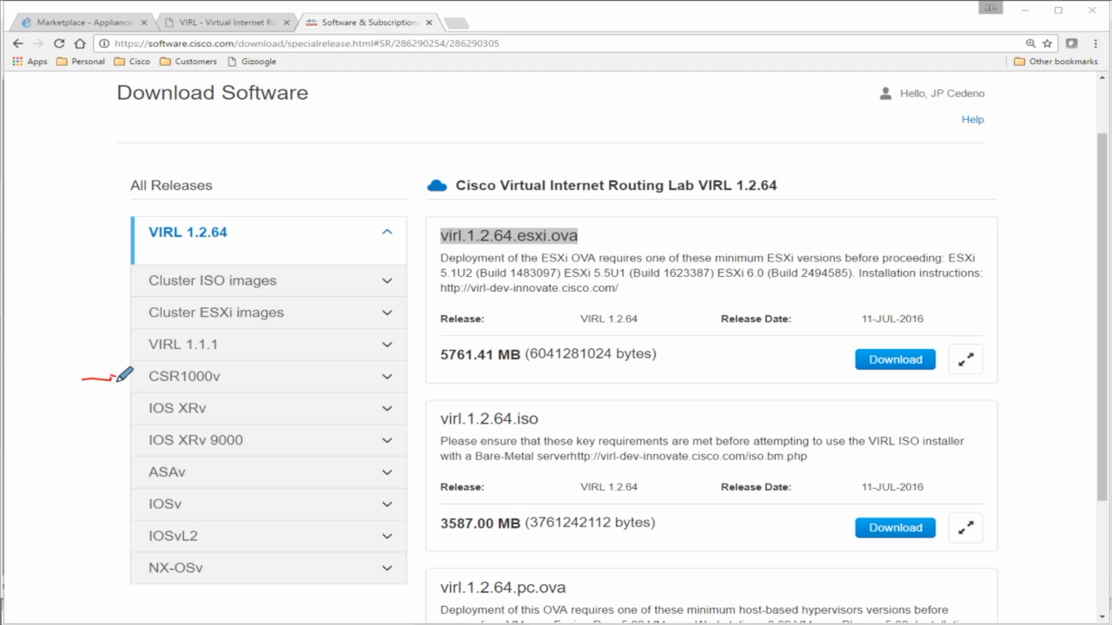
pyautogui.moveTo(79, 414); pyautogui.dragTo(123, 412)
pyautogui.press('Escape')
# - Review the downloadable image files for the CSR1000v, IOS XRv, IOSv and IOSvL2 releases
pyautogui.click(354, 376)
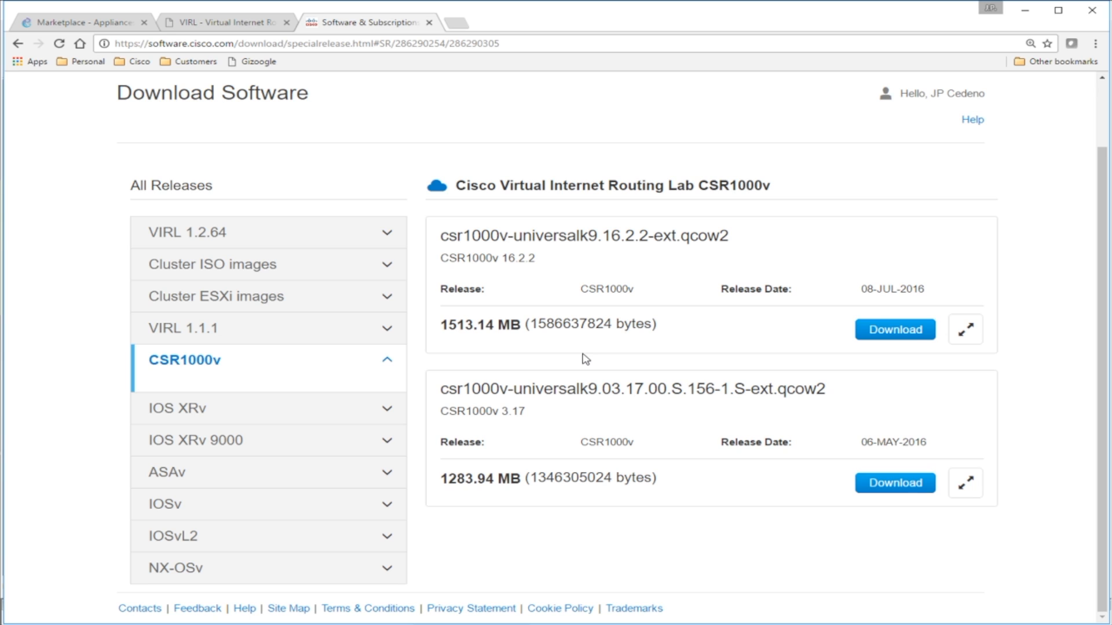
pyautogui.click(160, 412)
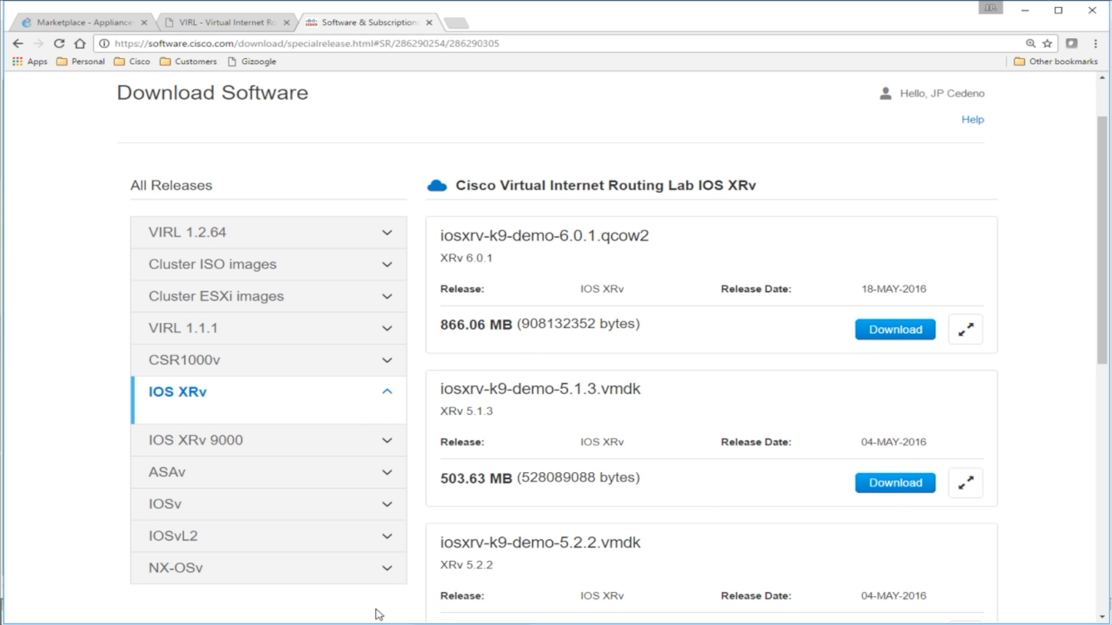
pyautogui.click(171, 508)
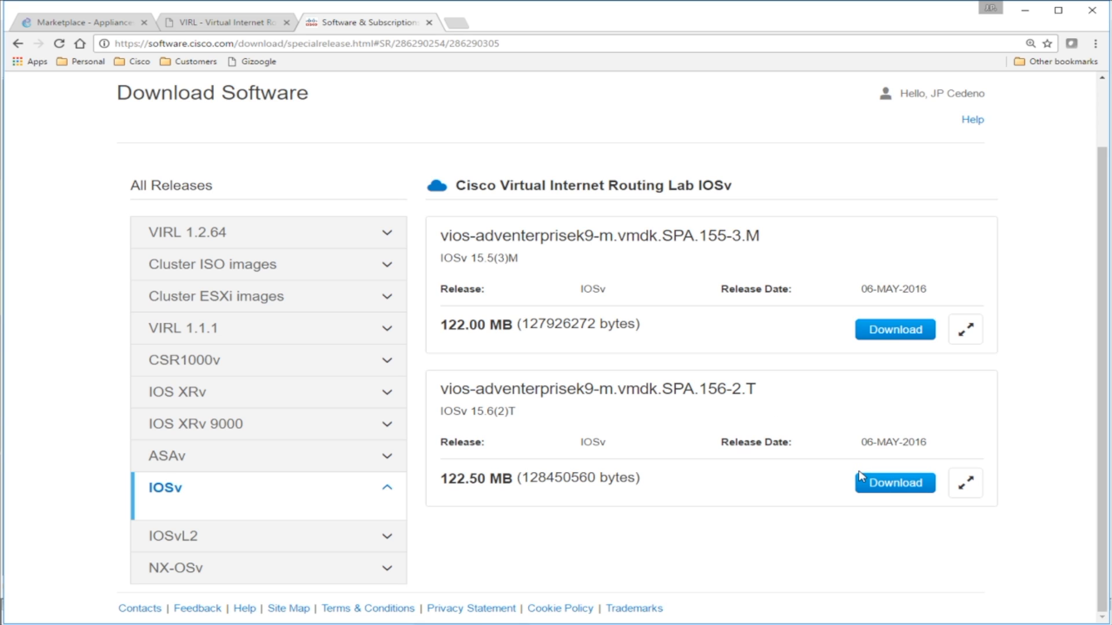
pyautogui.click(217, 545)
pyautogui.moveTo(728, 236); pyautogui.dragTo(756, 236)
pyautogui.click(739, 232)
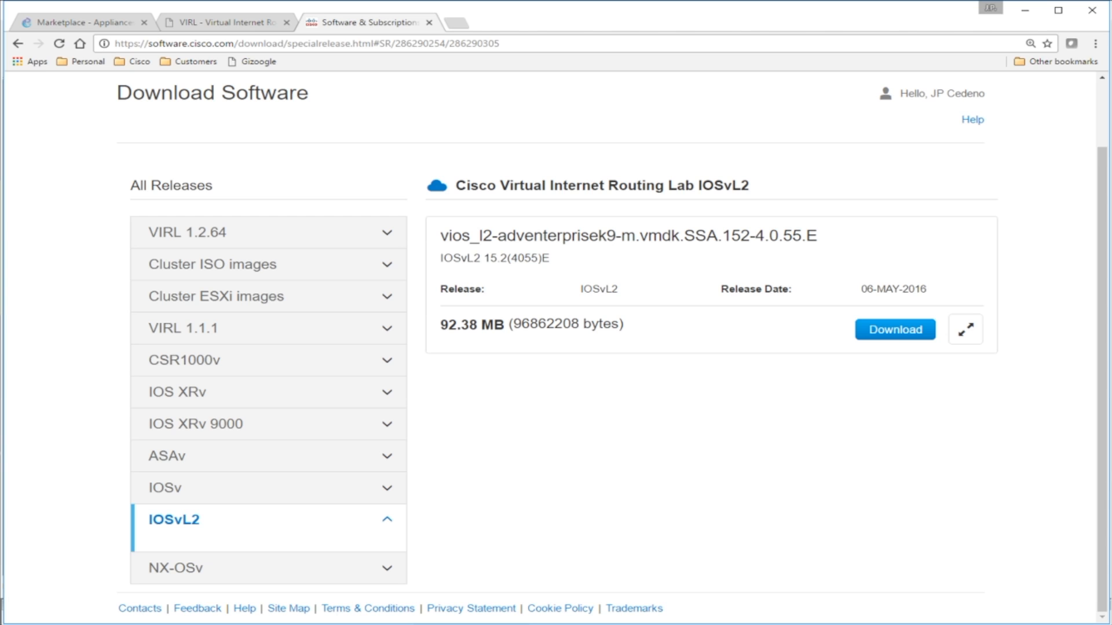
# - Find Cisco IOSvL2 in the GNS3 marketplace appliance list and open its template download page
pyautogui.click(79, 23)
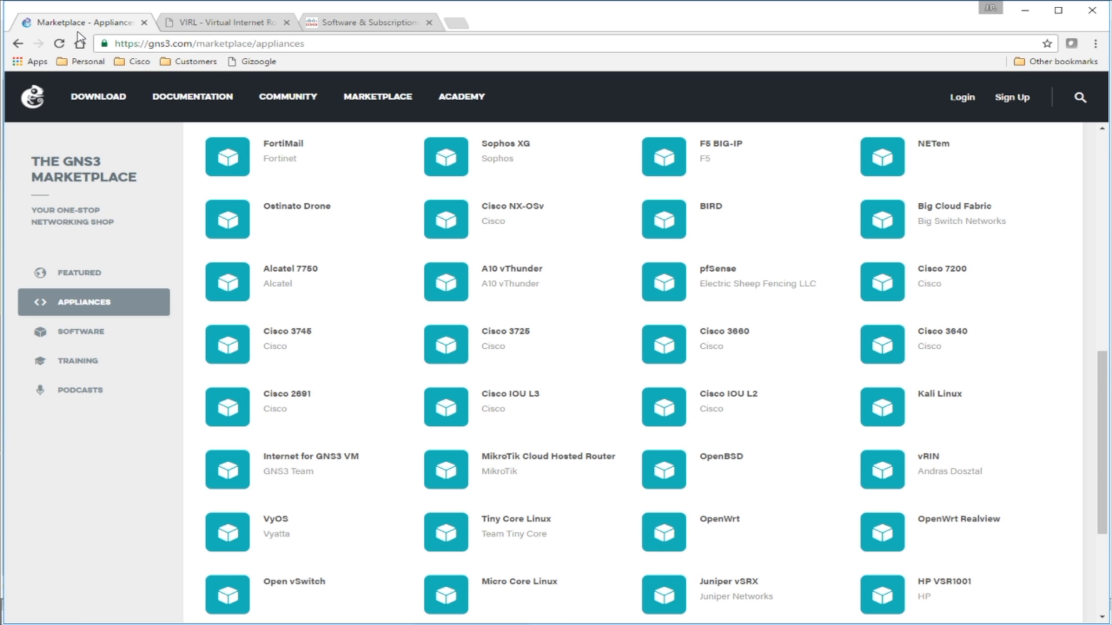
pyautogui.moveTo(1100, 422); pyautogui.dragTo(1097, 476)
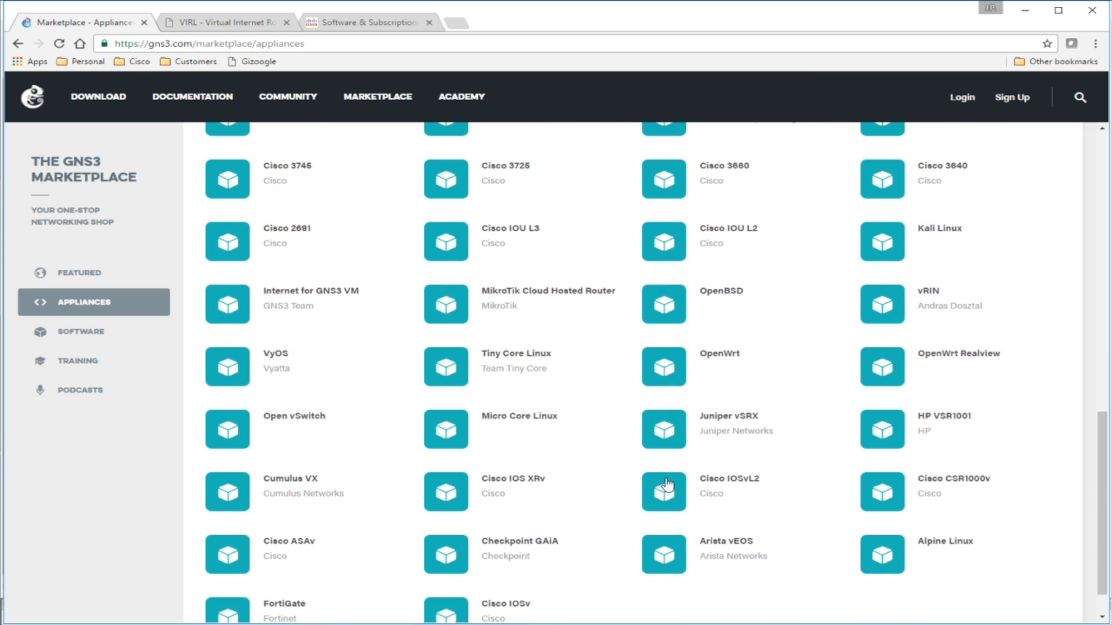
pyautogui.click(718, 490)
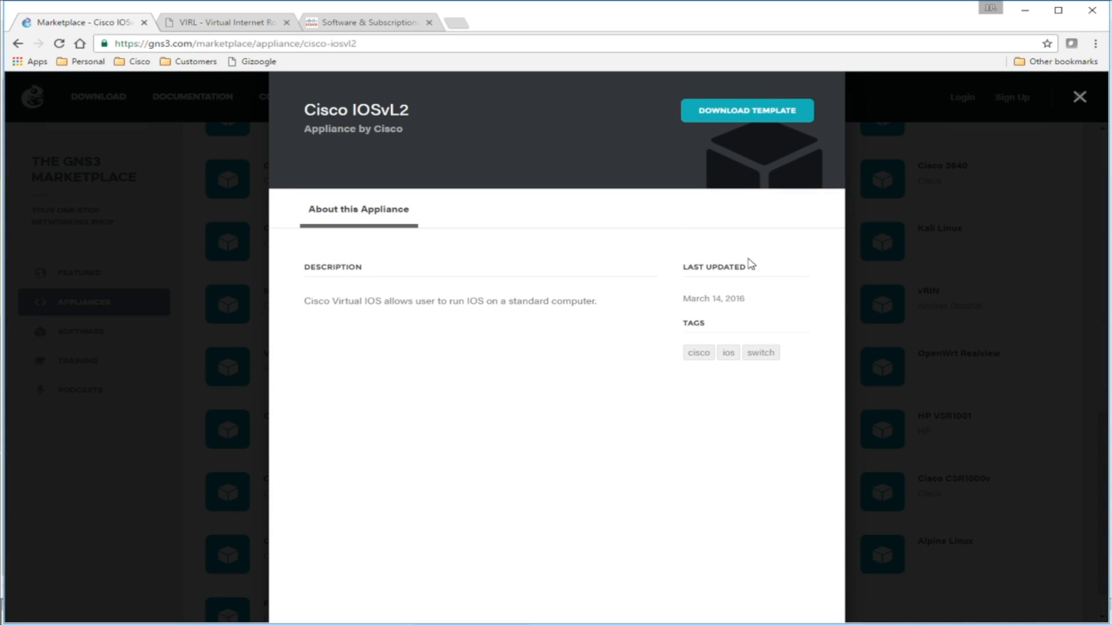
pyautogui.hotkey('ctrl', 'a')
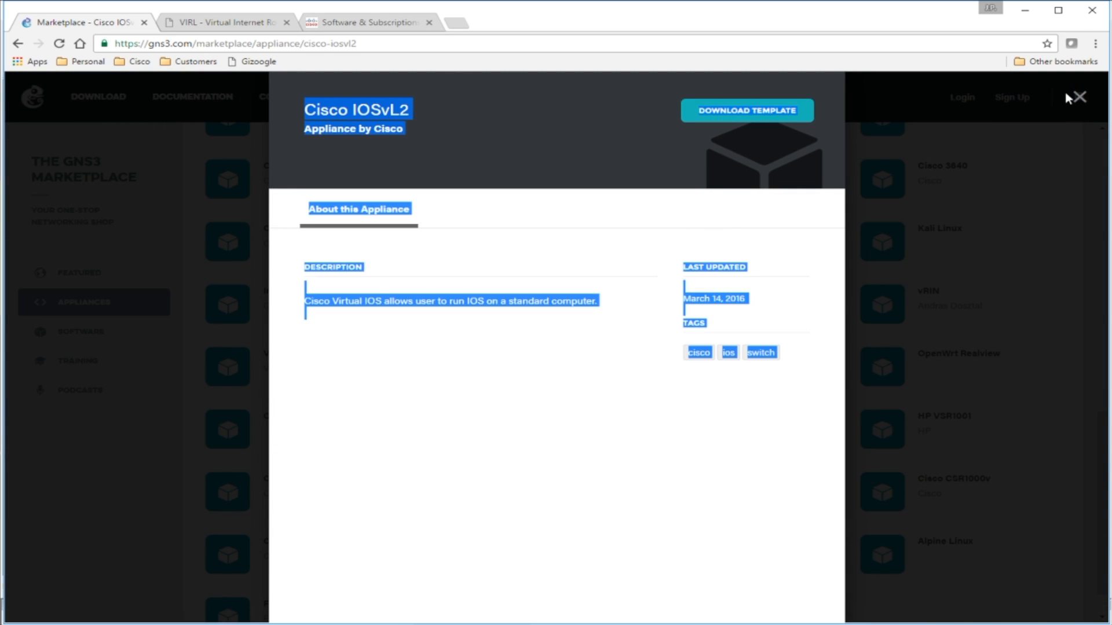
pyautogui.click(460, 383)
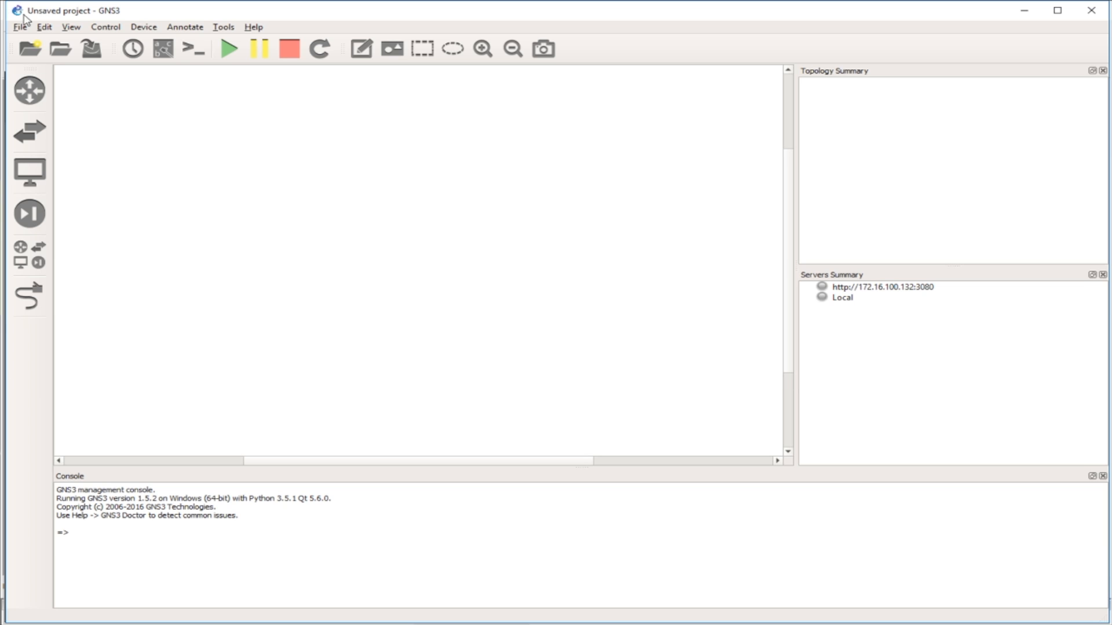
# - In GNS3, import the cisco-iosvl2 appliance file from the GNS3 Appliances folder in Downloads
pyautogui.click(20, 27)
pyautogui.click(25, 136)
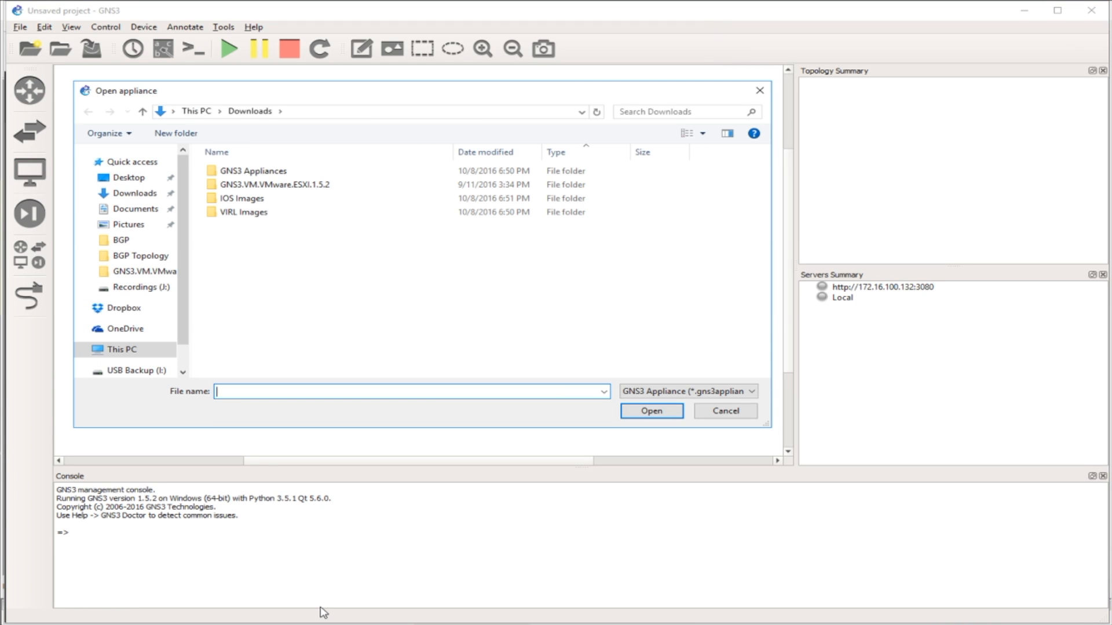
pyautogui.doubleClick(222, 173)
pyautogui.click(213, 186)
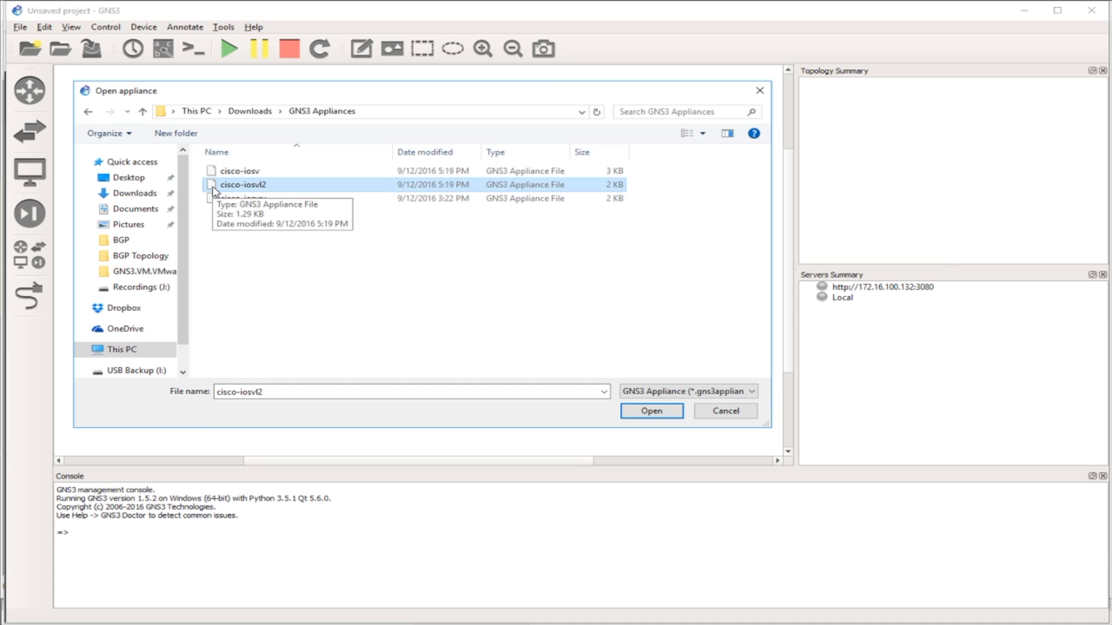
pyautogui.click(643, 412)
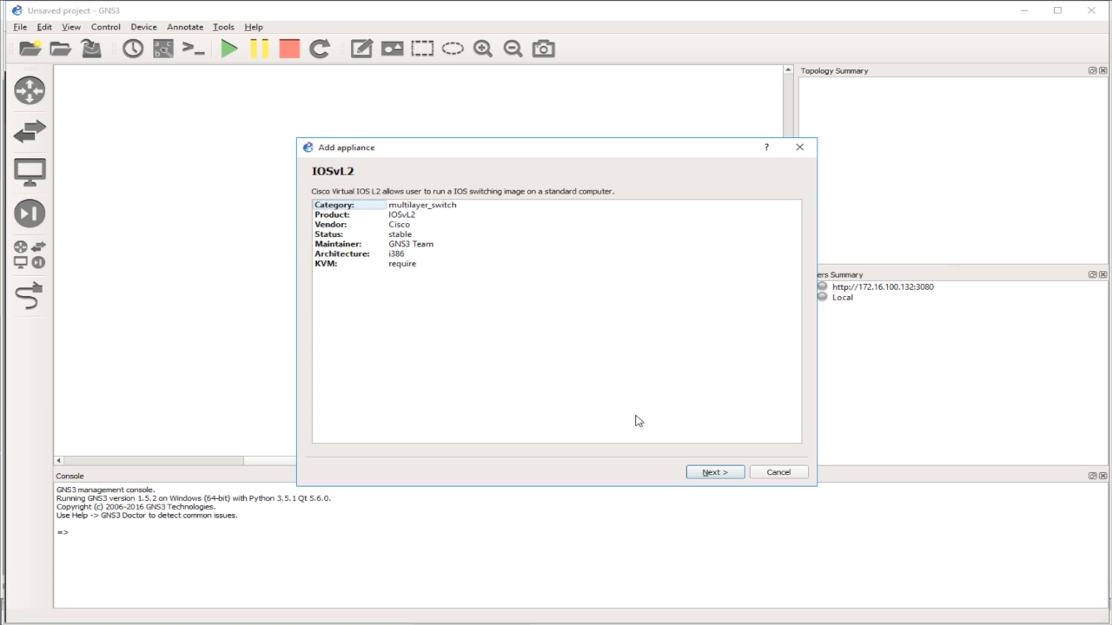
pyautogui.moveTo(377, 151); pyautogui.dragTo(266, 89)
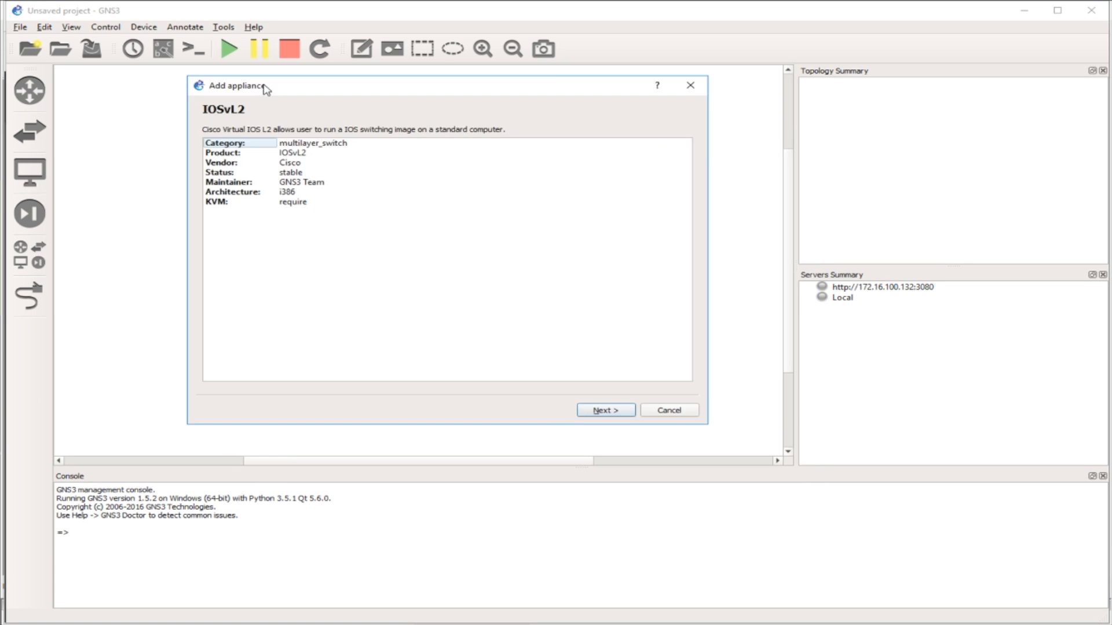
pyautogui.click(607, 411)
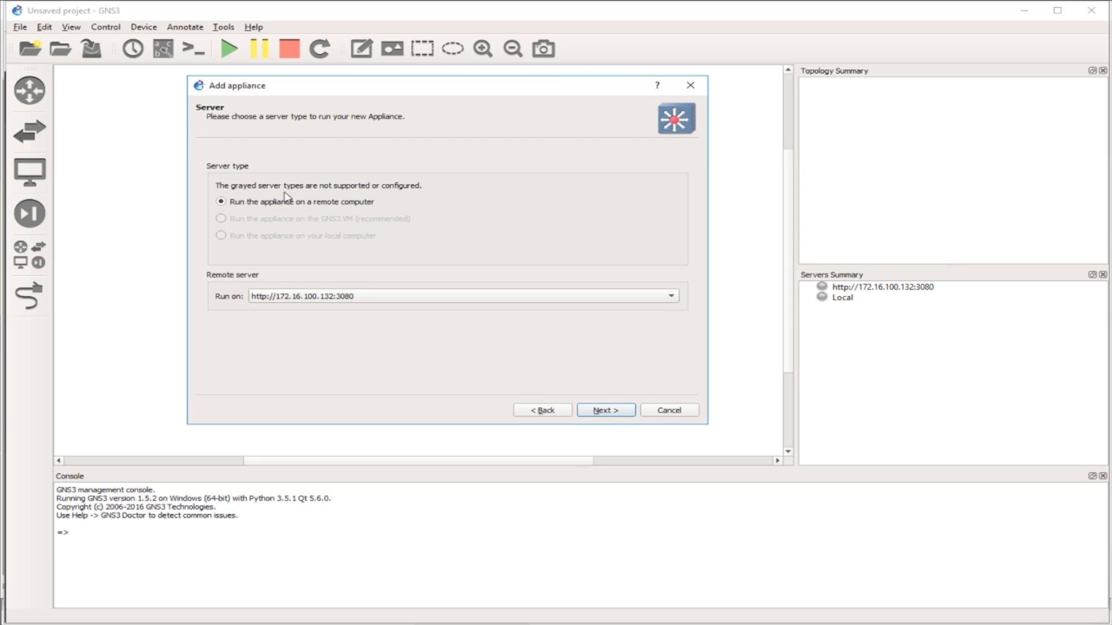
pyautogui.click(299, 297)
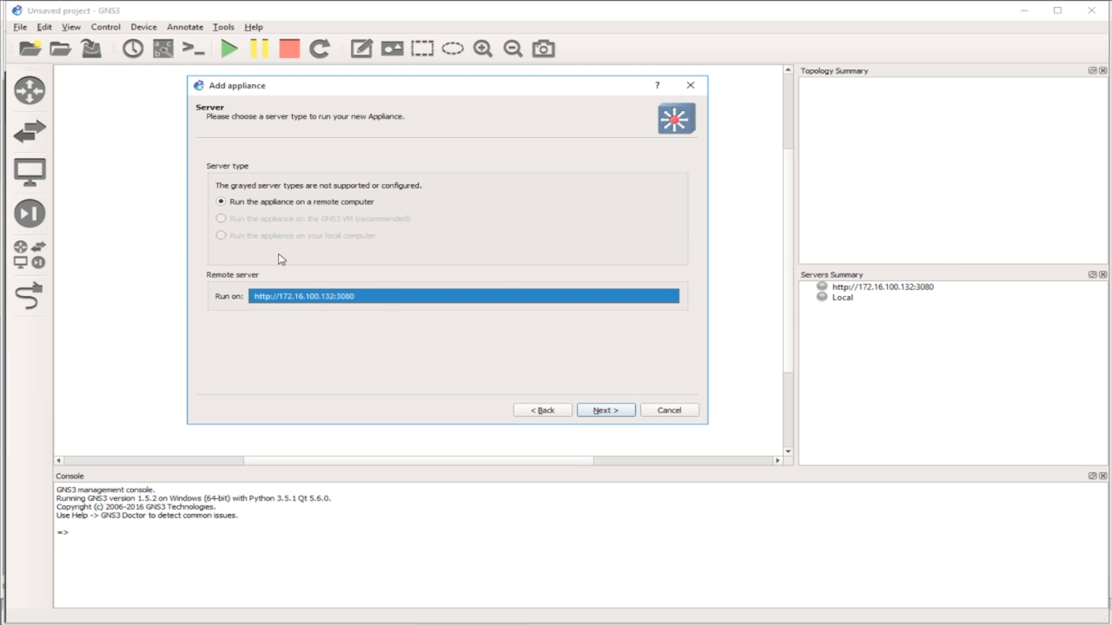
pyautogui.click(600, 412)
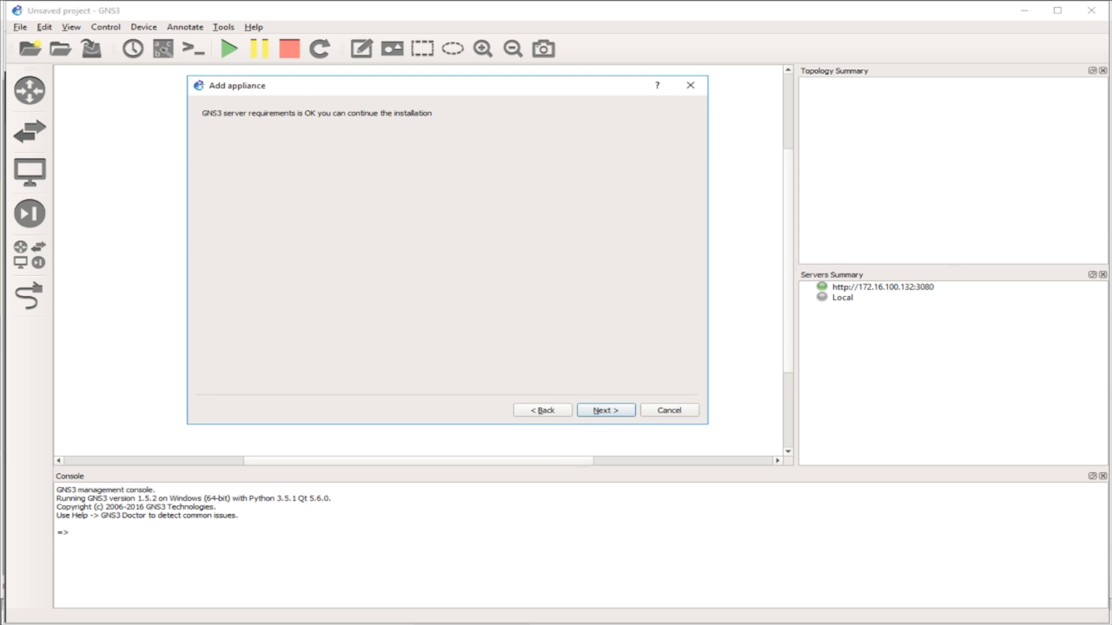
# - Underline the server requirements message, and circle the KVM support line in the GNS-Test console in vSphere Client
pyautogui.moveTo(326, 124); pyautogui.dragTo(260, 124)
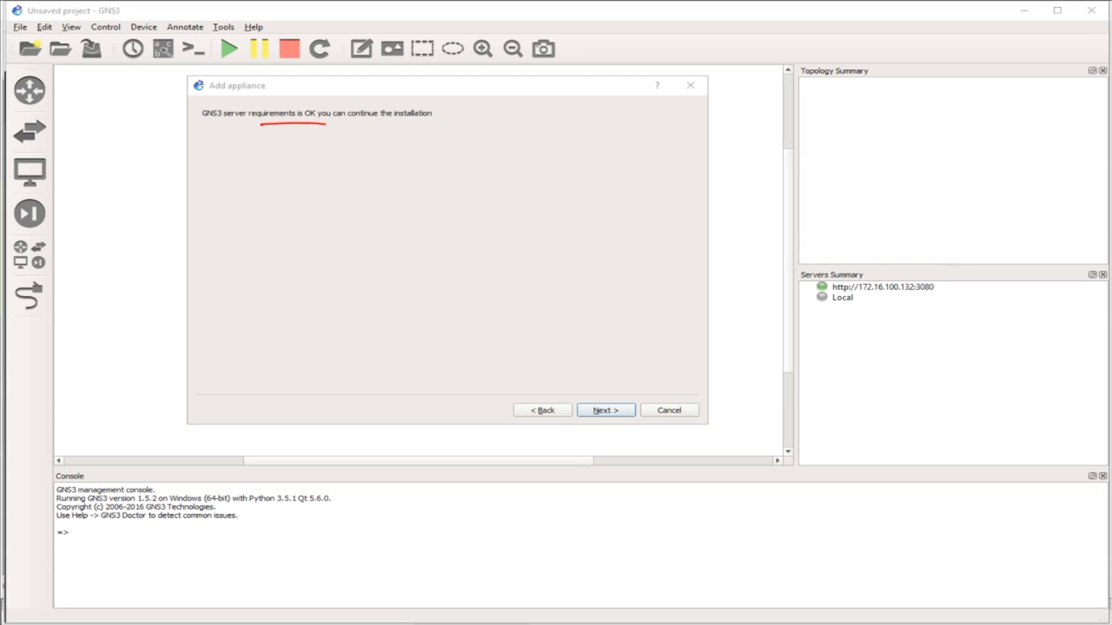
pyautogui.press('Escape')
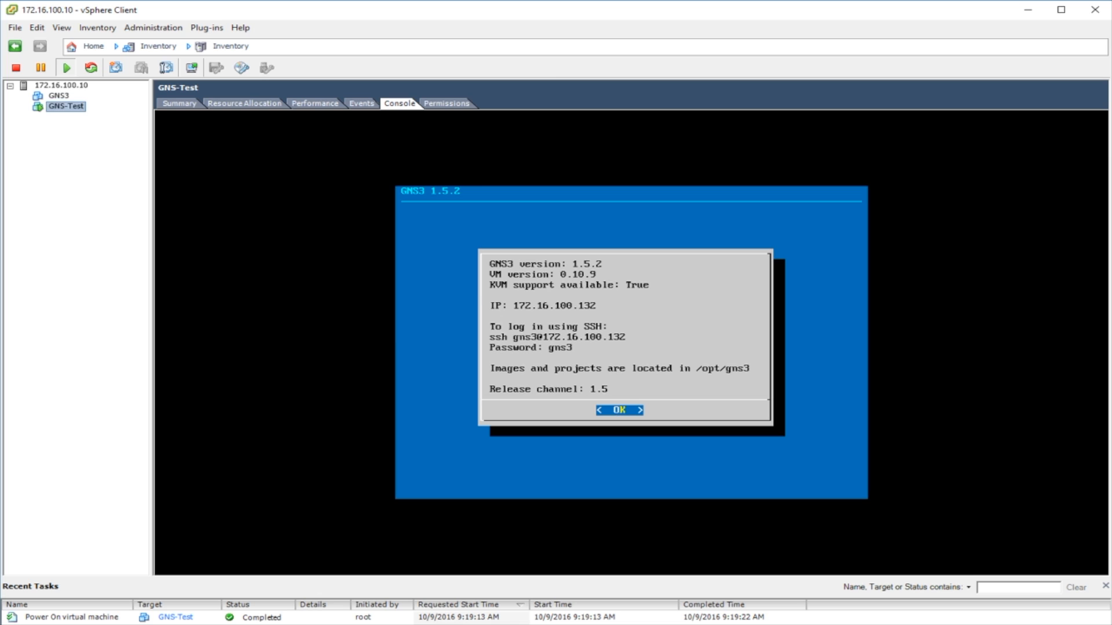
pyautogui.moveTo(573, 273)
pyautogui.mouseDown()
pyautogui.moveTo(692, 290)
pyautogui.moveTo(608, 271)
pyautogui.mouseUp()
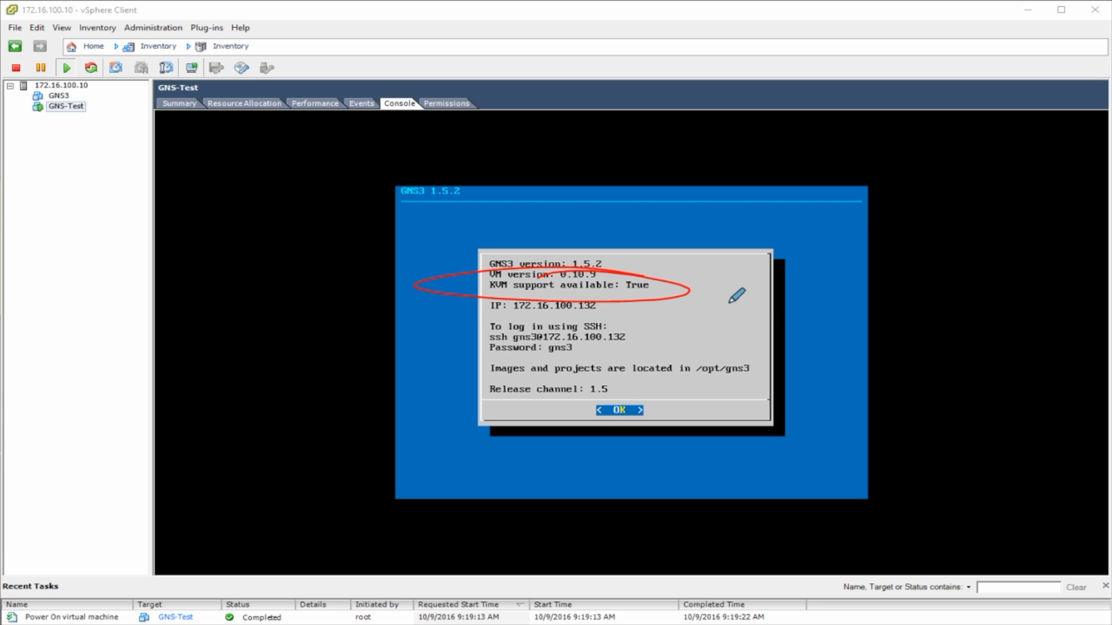
# - Mark the GNS-Test virtual machine in the inventory, clear the ink, box the host 172.16.100.10, and clear the ink again
pyautogui.moveTo(120, 110); pyautogui.dragTo(73, 83)
pyautogui.press('e')
pyautogui.moveTo(85, 91)
pyautogui.mouseDown()
pyautogui.moveTo(24, 92)
pyautogui.moveTo(86, 77)
pyautogui.moveTo(87, 91)
pyautogui.mouseUp()
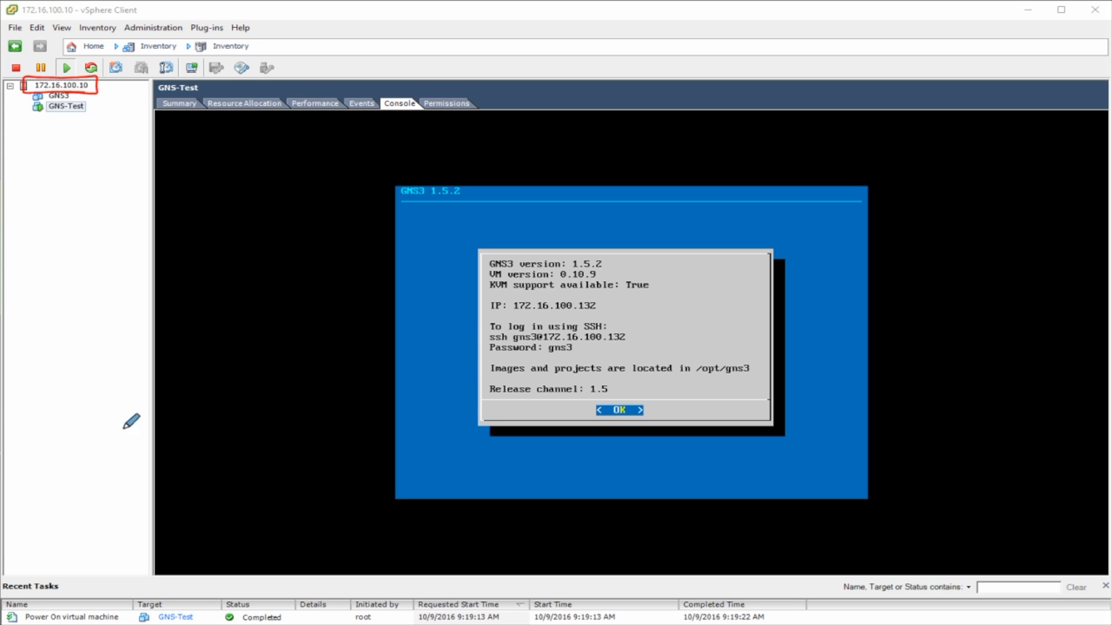
pyautogui.press('e')
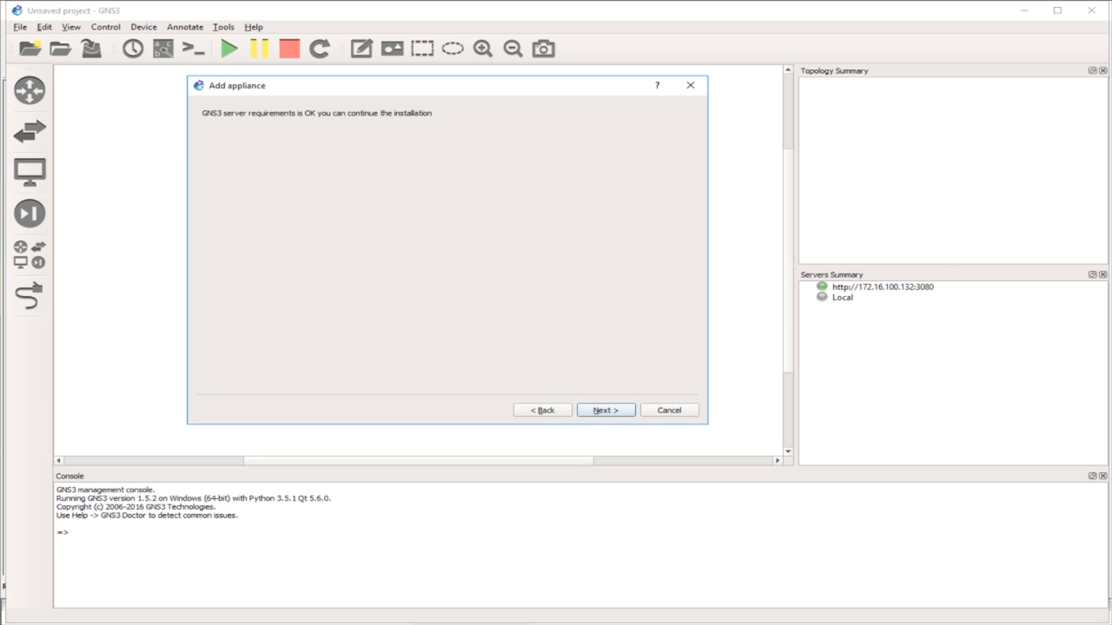
# - Continue to the required files in GNS3, expand IOSvL2 15.2.4055, and widen the Filename column to read its image name
pyautogui.click(587, 410)
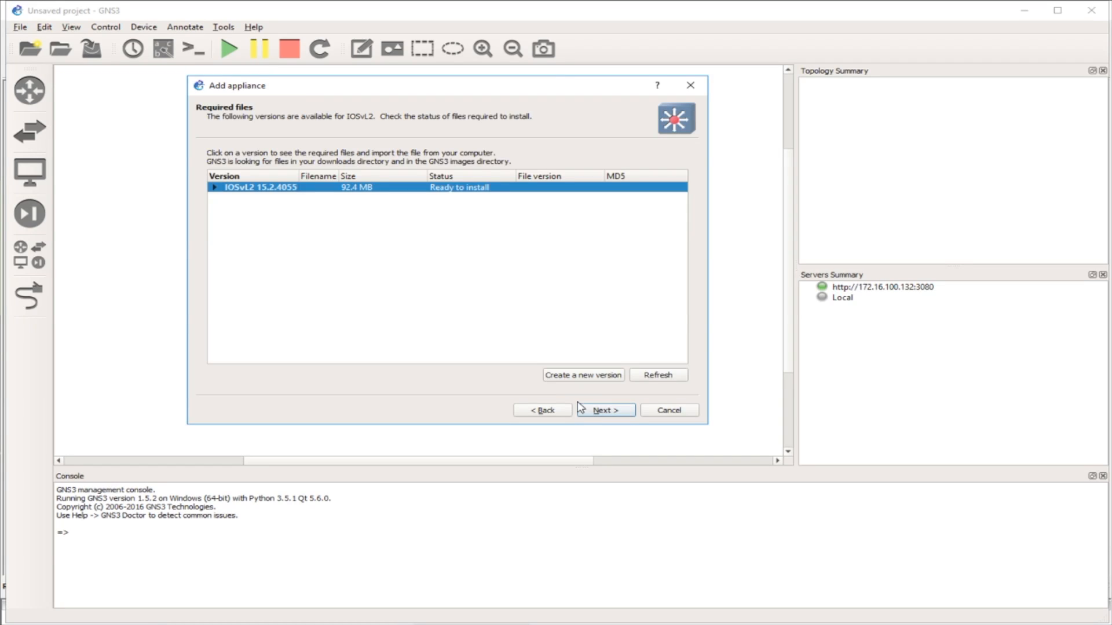
pyautogui.click(216, 189)
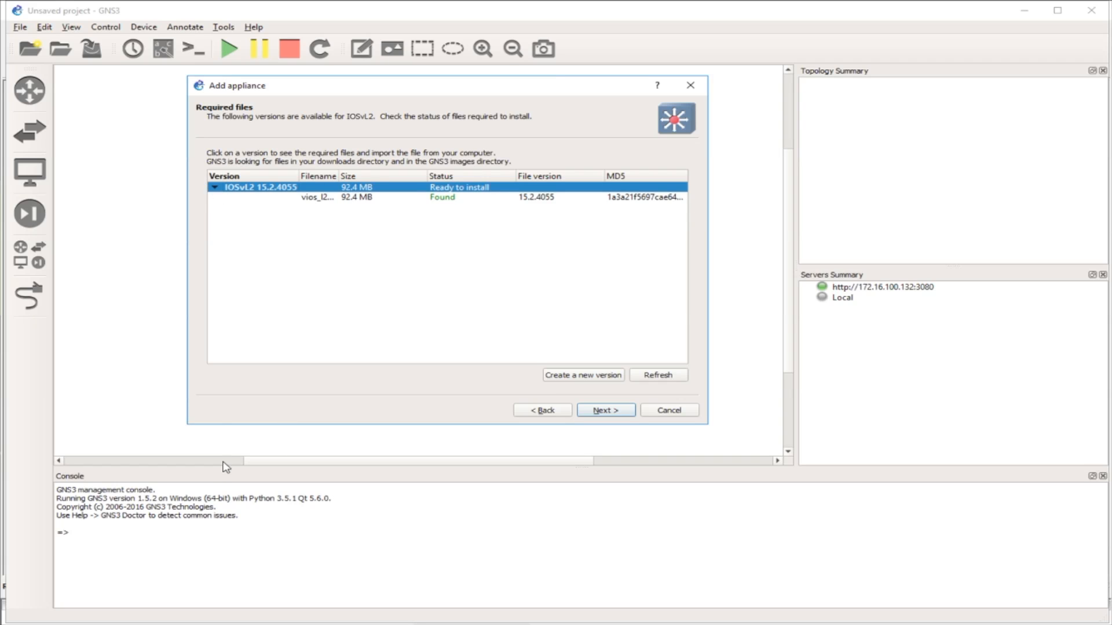
pyautogui.click(302, 197)
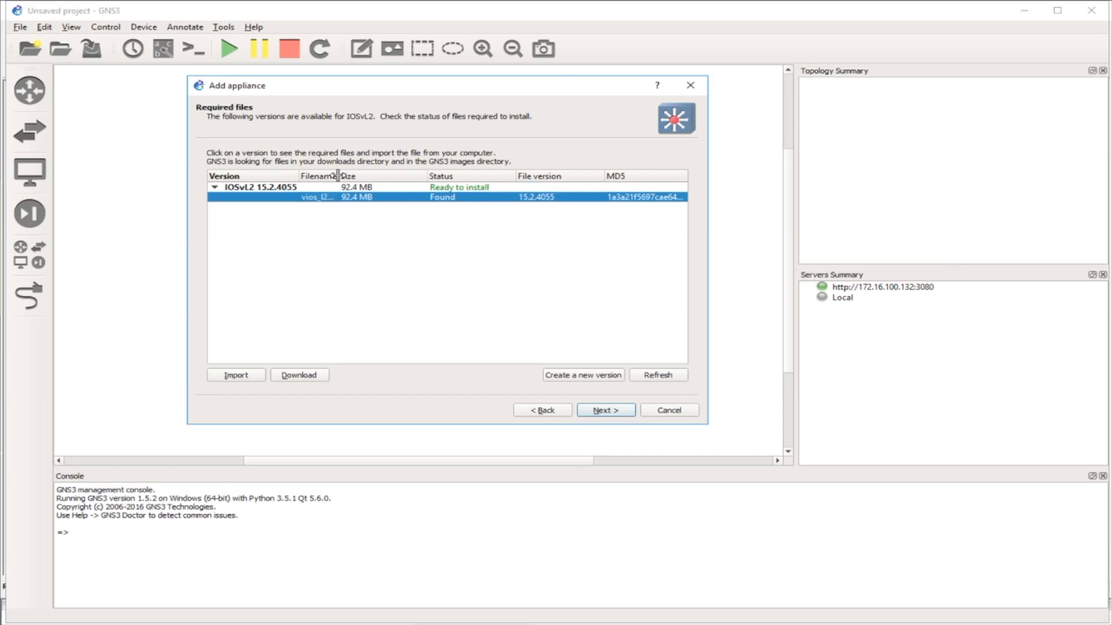
pyautogui.moveTo(340, 175); pyautogui.dragTo(423, 174)
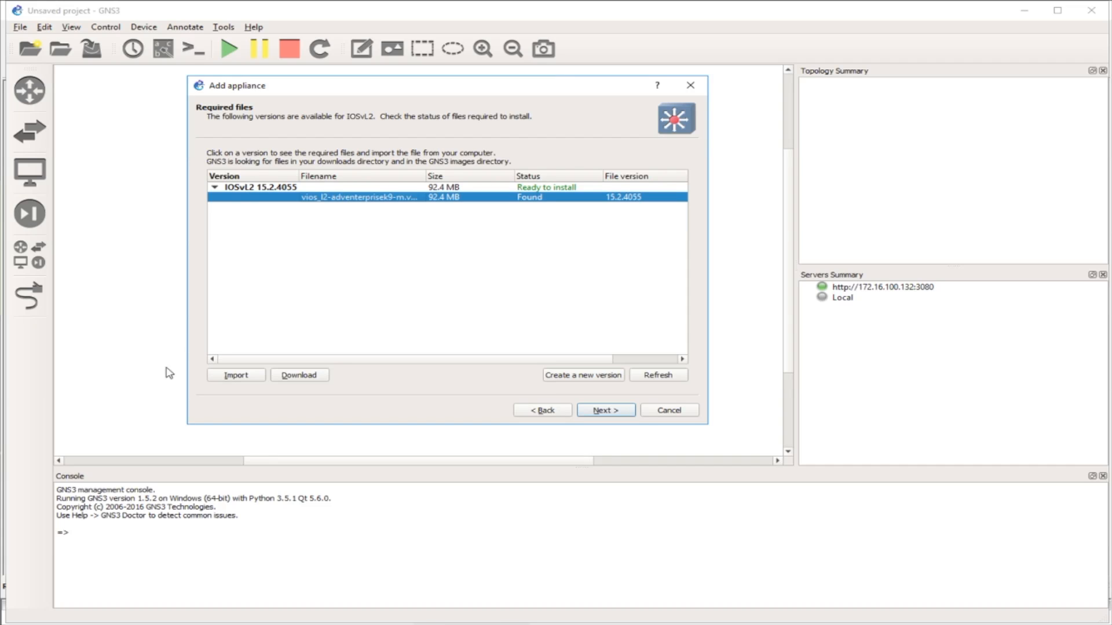
# - Import vios_l2-adventerprisek9-m.vmdk.SSA.152-4.0.55.E from the VIRL Images folder in Downloads as the image for IOSvL2 15.2.4055
pyautogui.click(226, 188)
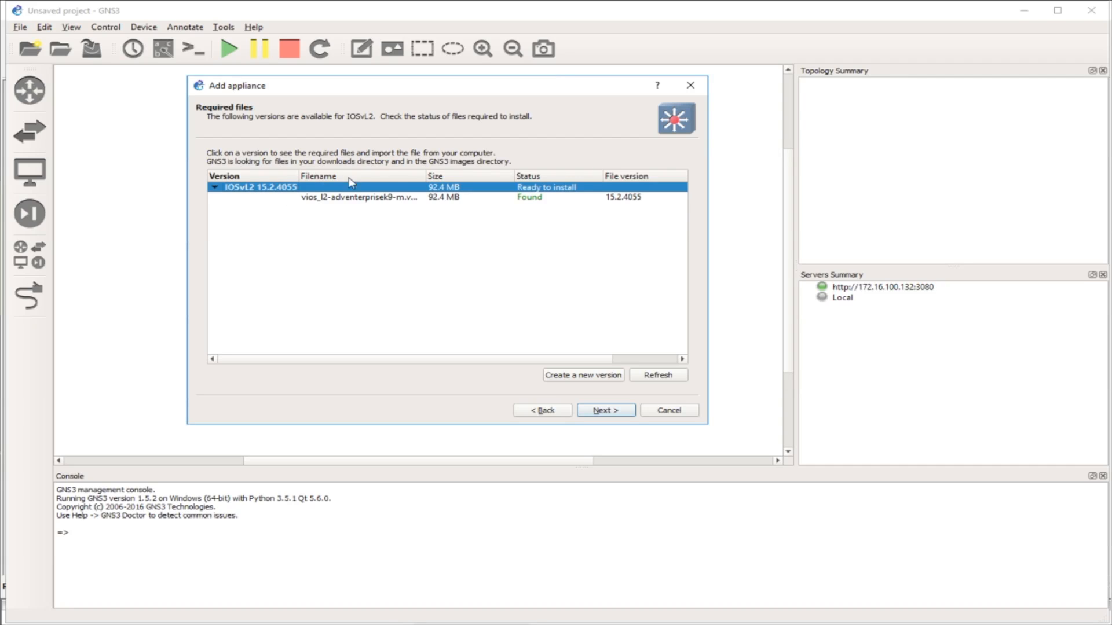
pyautogui.click(306, 198)
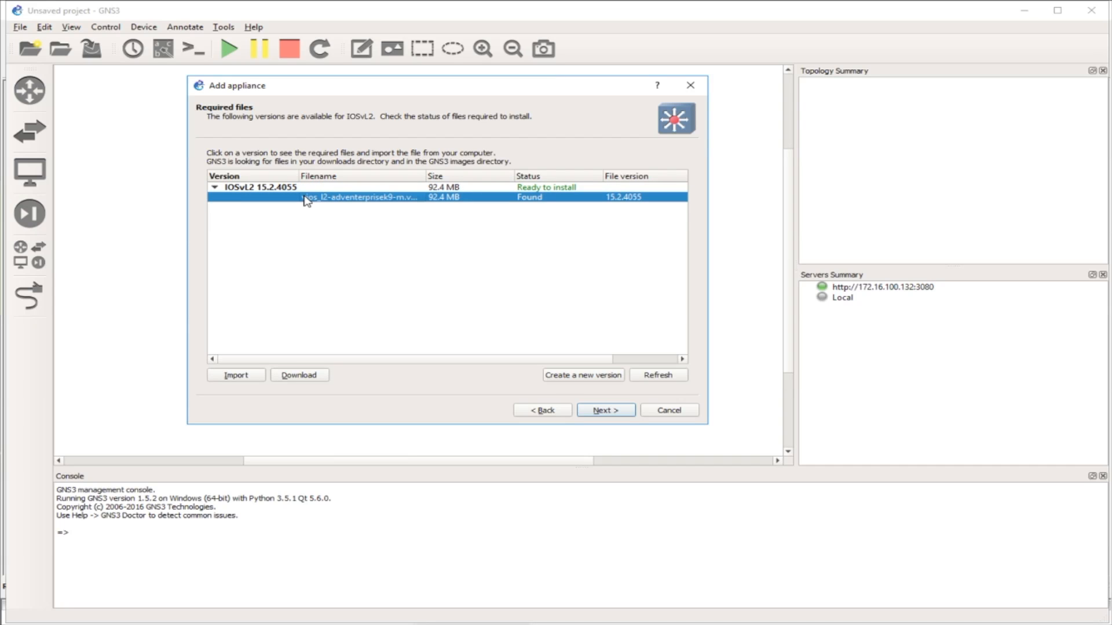
pyautogui.click(250, 188)
pyautogui.click(247, 198)
pyautogui.click(227, 375)
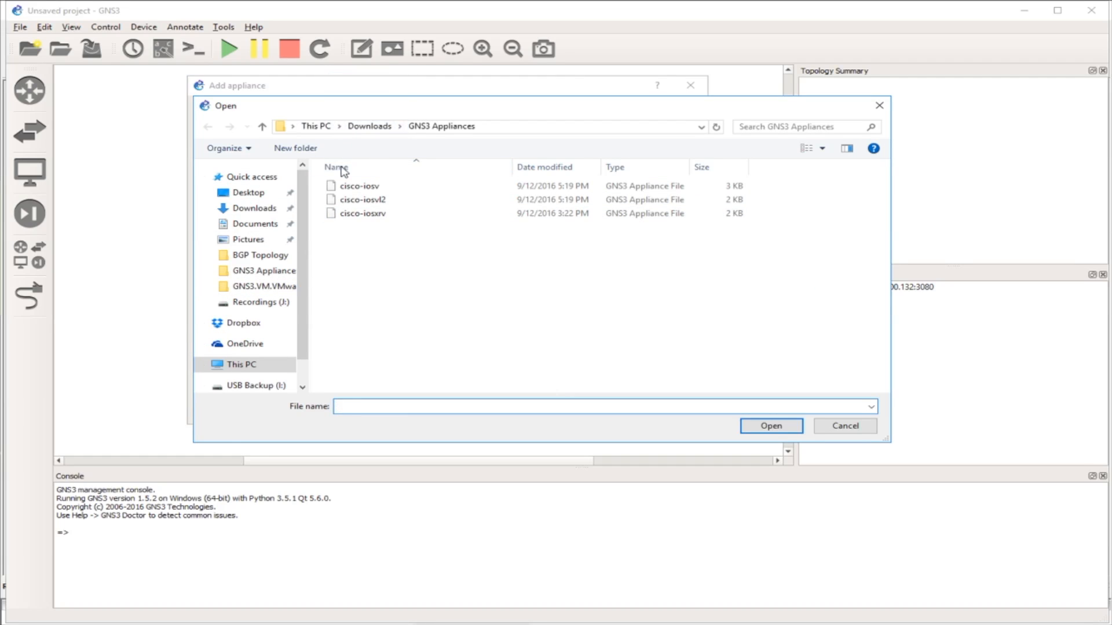
pyautogui.click(345, 126)
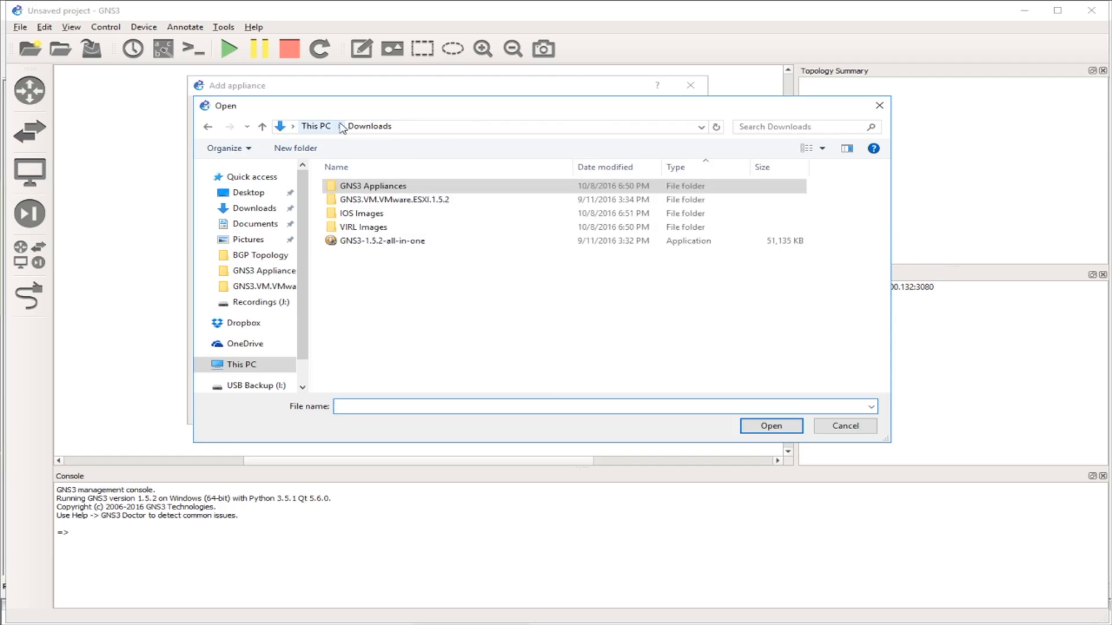
pyautogui.click(347, 229)
pyautogui.doubleClick(346, 228)
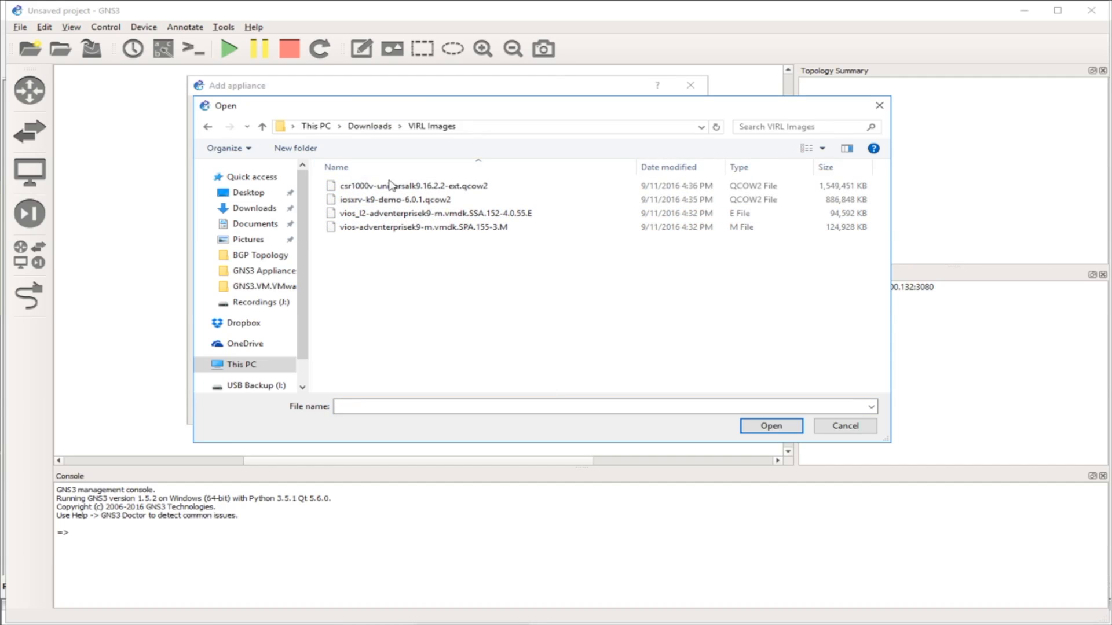
pyautogui.click(340, 214)
pyautogui.click(771, 426)
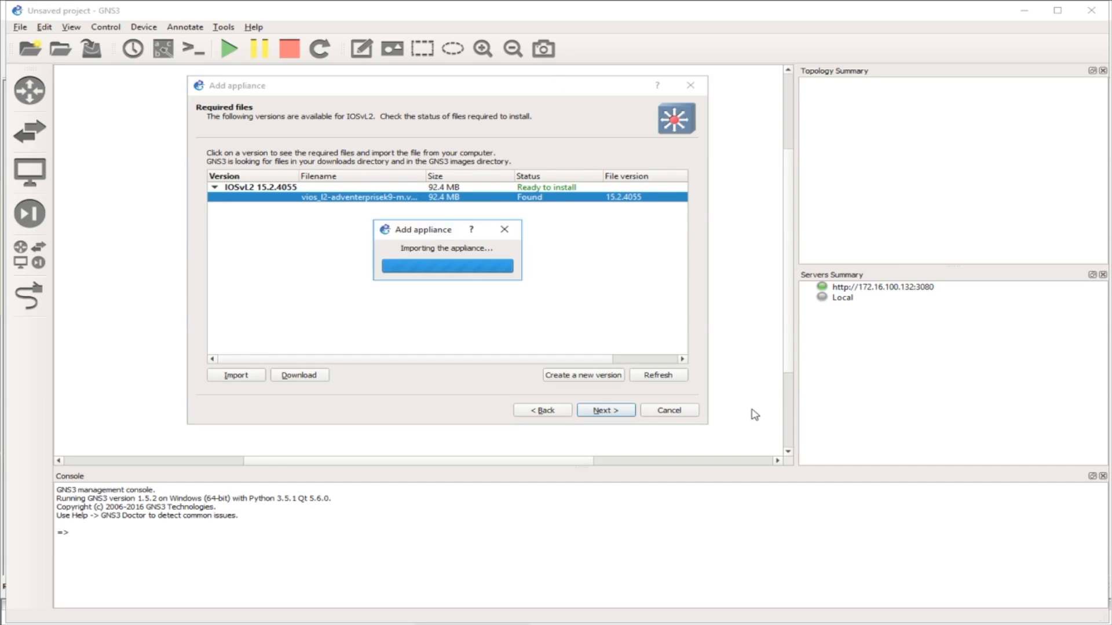
# - Select the image file entry under IOSvL2 15.2.4055 and widen the Filename column to read its name
pyautogui.click(223, 189)
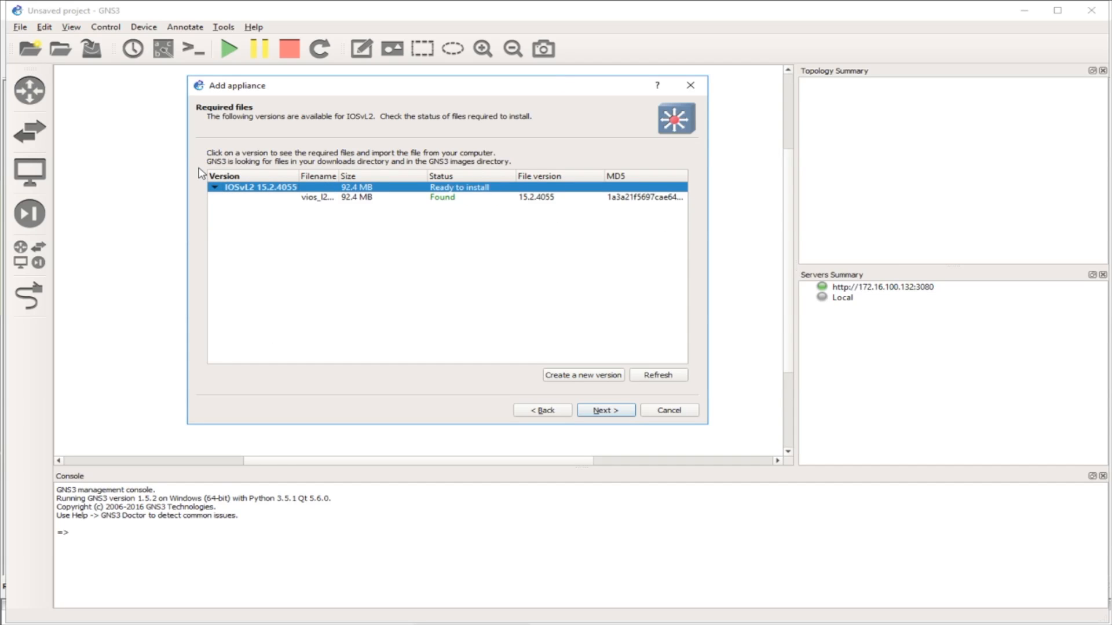
pyautogui.click(337, 198)
pyautogui.moveTo(340, 176); pyautogui.dragTo(475, 165)
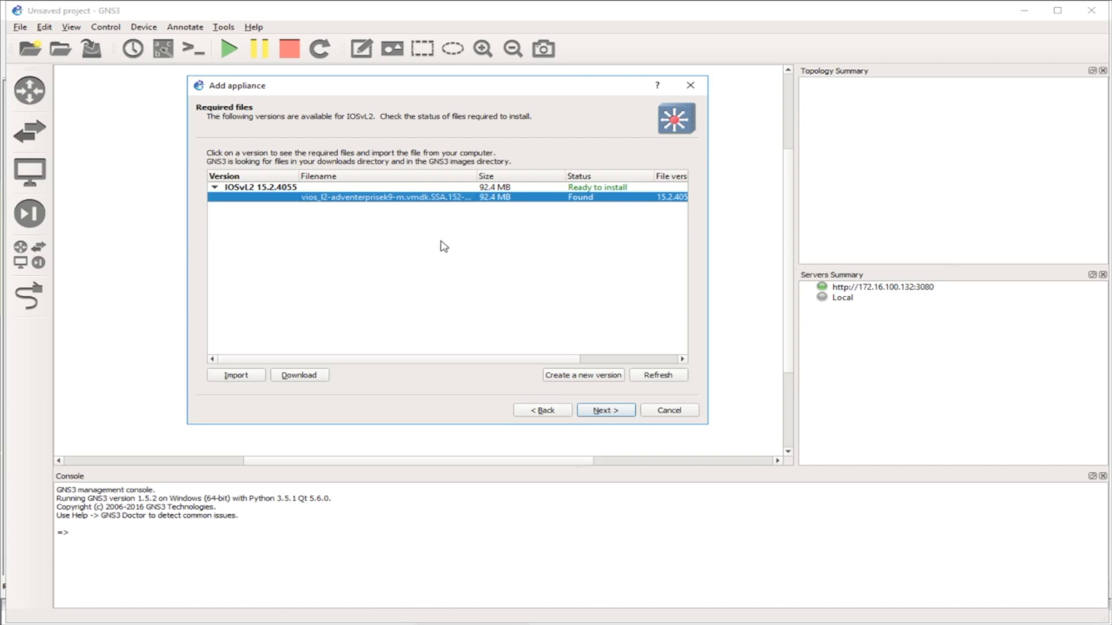
# - Install Cisco IOSvL2 version 15.2.4055, accept the summary settings, and finish adding the appliance
pyautogui.click(594, 408)
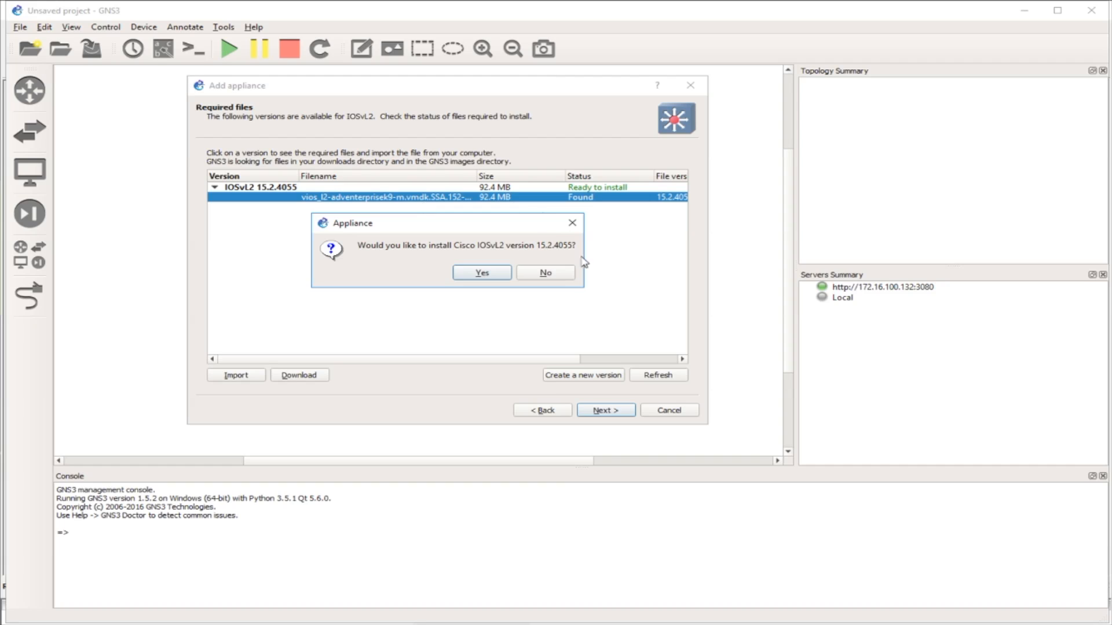
pyautogui.click(480, 272)
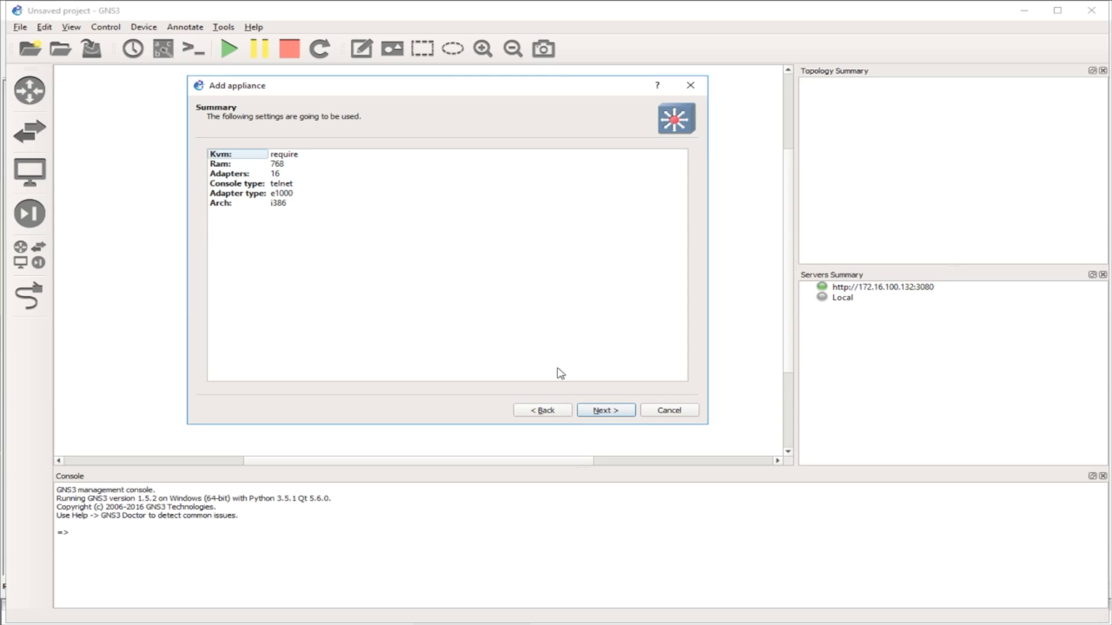
pyautogui.click(600, 411)
pyautogui.click(588, 412)
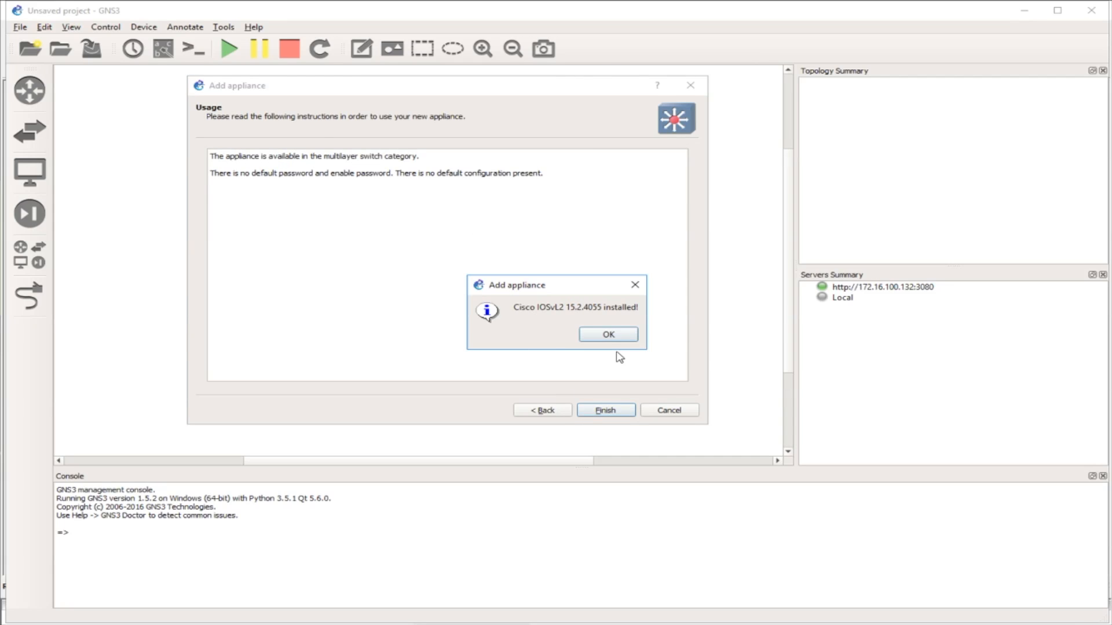
pyautogui.click(592, 332)
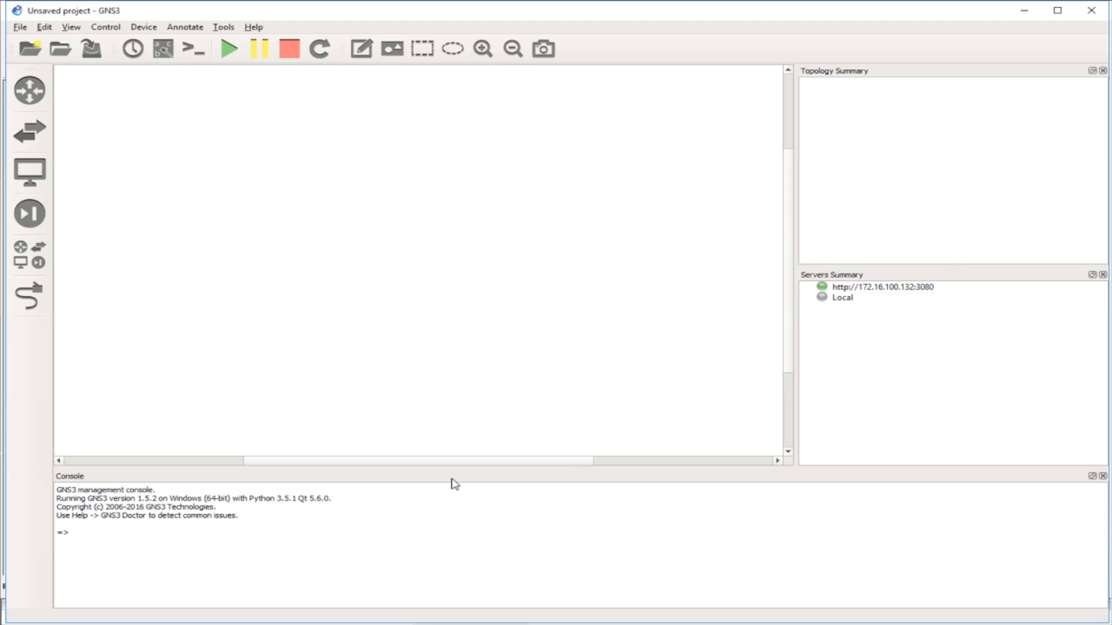
# - Open the configuration of the Cisco IOSvL2 15.2.4055 template from the Qemu VM preferences
pyautogui.click(43, 28)
pyautogui.click(75, 73)
pyautogui.click(195, 230)
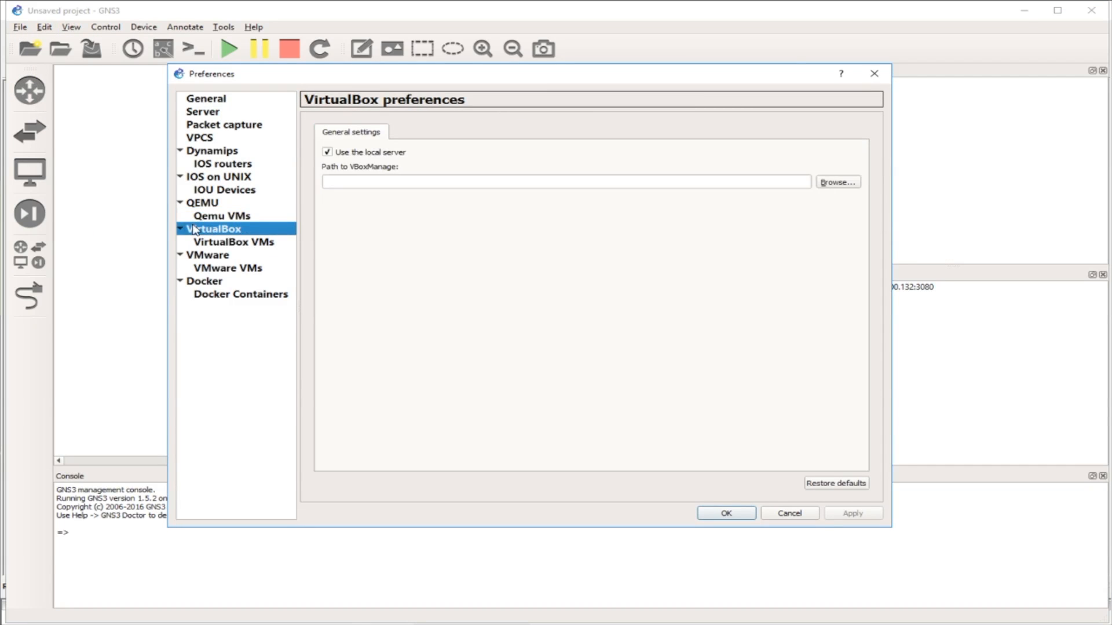
pyautogui.click(231, 215)
pyautogui.click(672, 483)
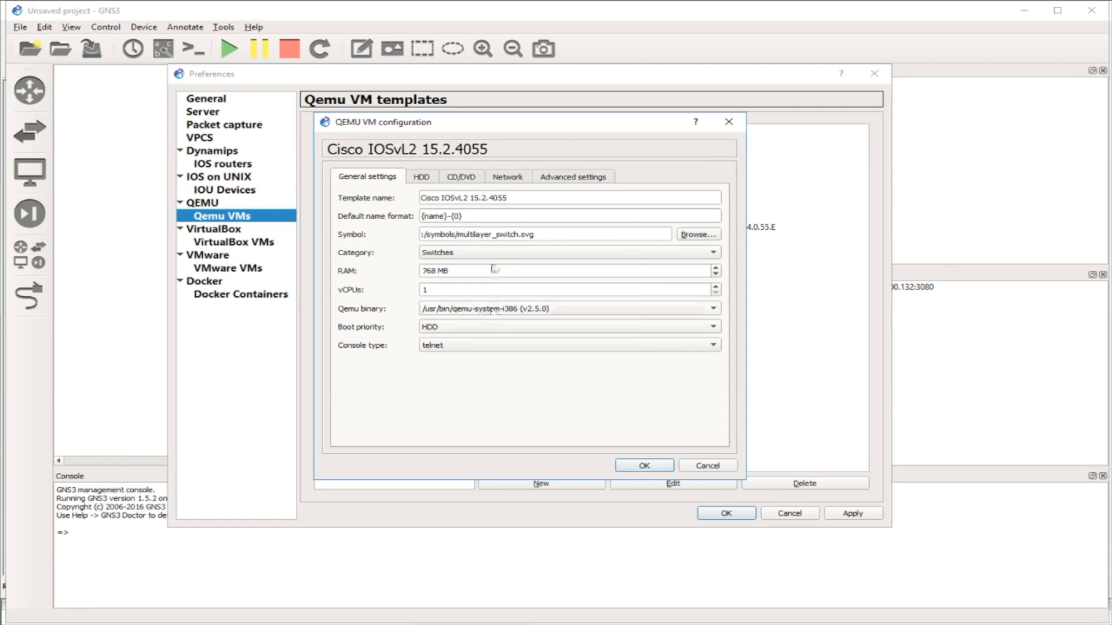
# - Review the template's name, RAM and category choices in its general settings, keeping the Switches category
pyautogui.moveTo(521, 197); pyautogui.dragTo(409, 195)
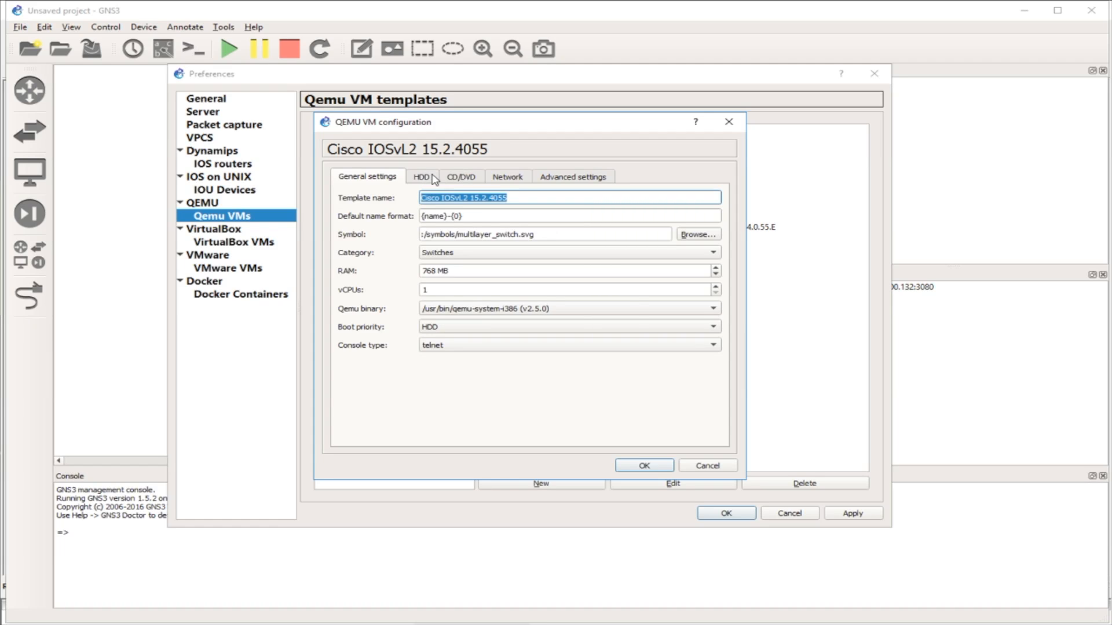
pyautogui.doubleClick(433, 271)
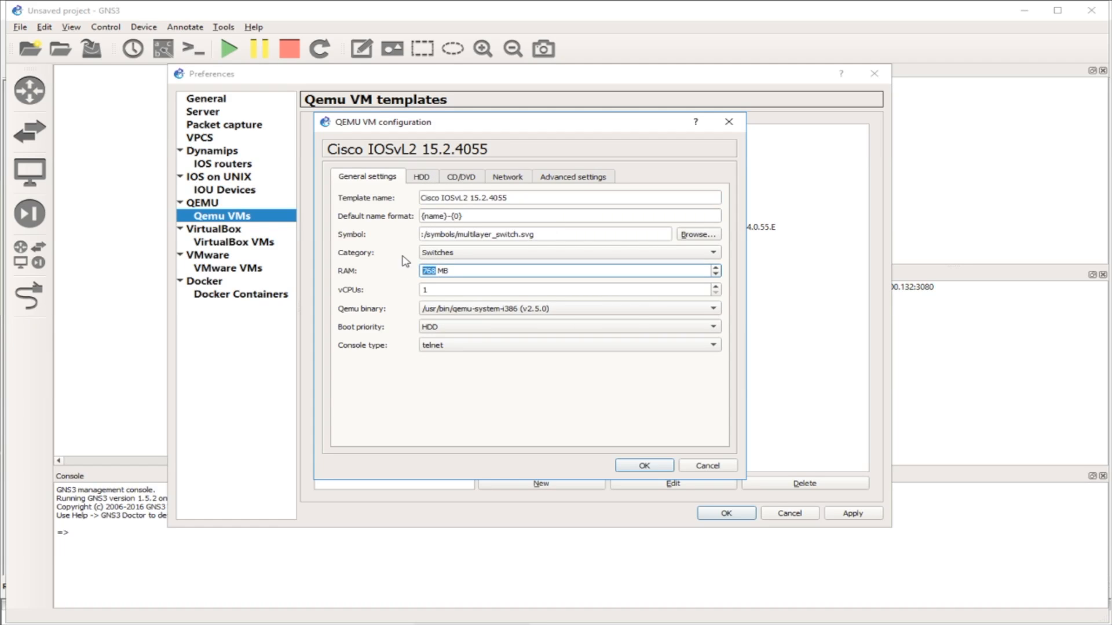
pyautogui.click(427, 253)
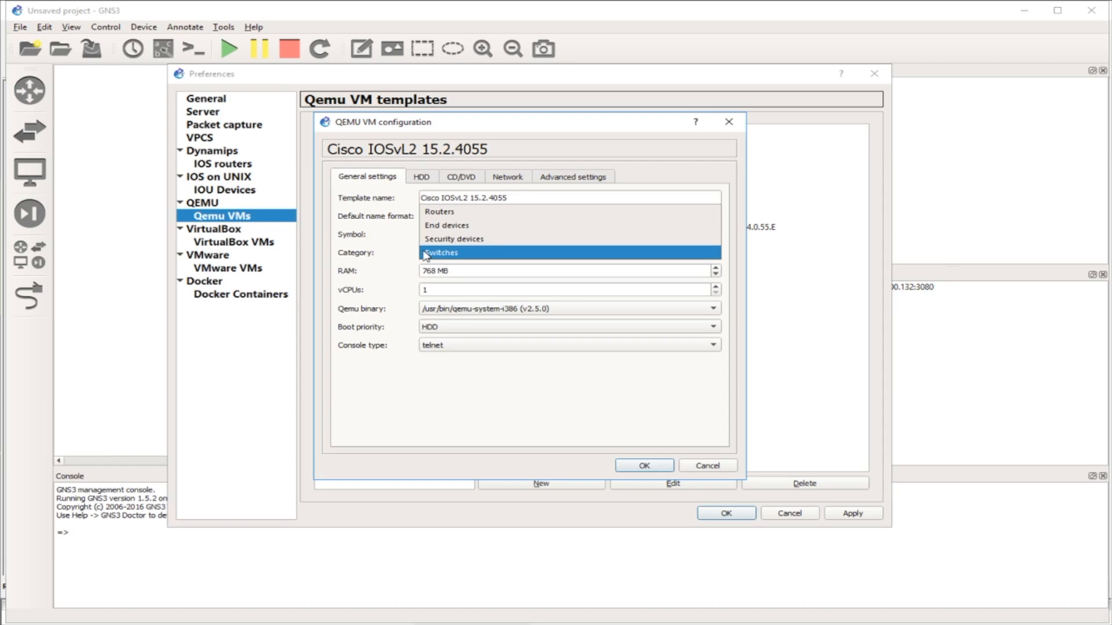
pyautogui.click(464, 394)
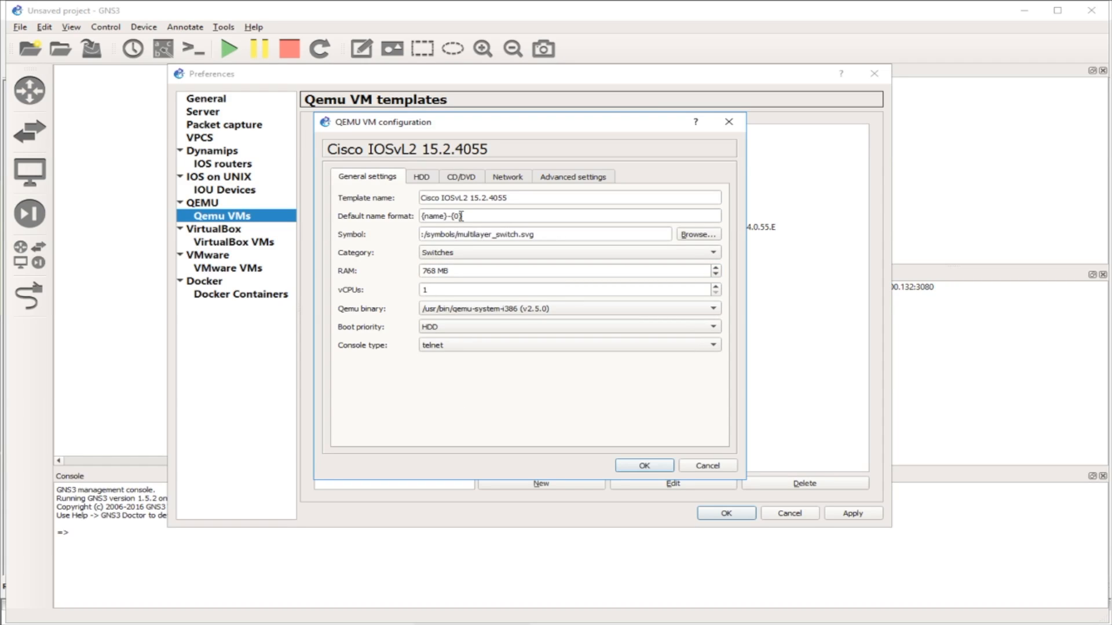
# - Examine the template's network adapters, port name format and advanced options, cancel its configuration, and close the preferences
pyautogui.click(503, 180)
pyautogui.doubleClick(413, 198)
pyautogui.doubleClick(408, 235)
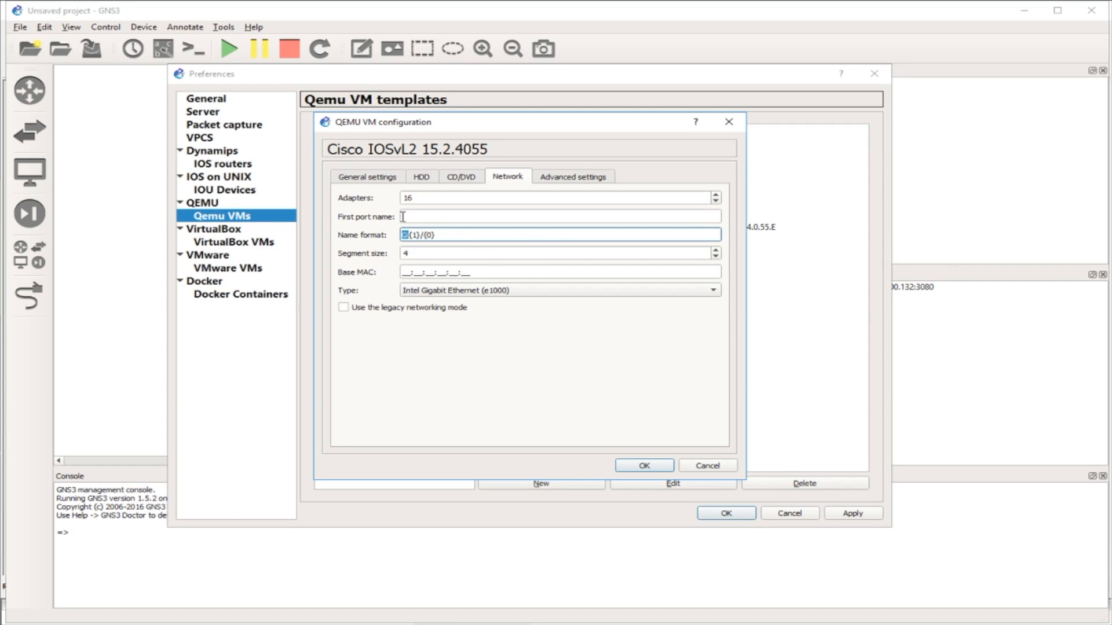
pyautogui.write('G')
pyautogui.click(555, 177)
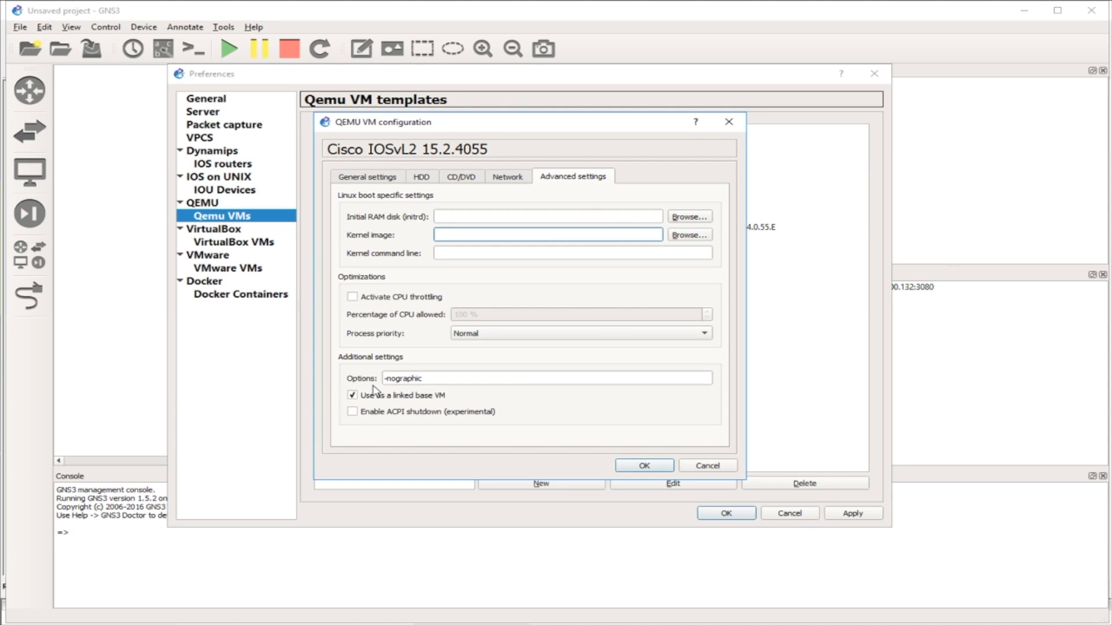
pyautogui.click(704, 466)
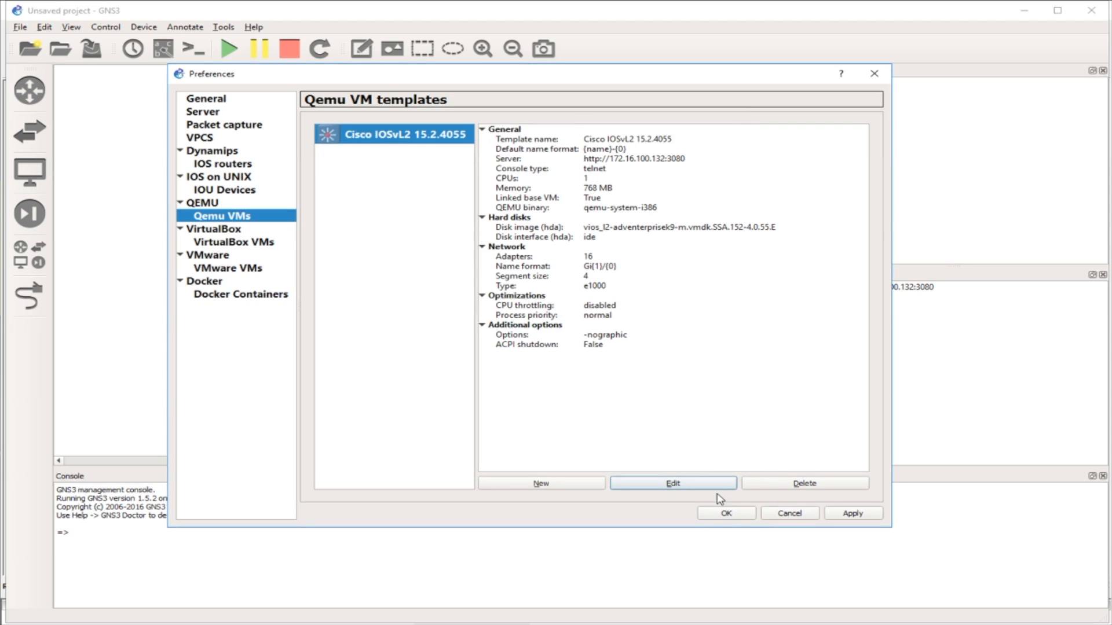
pyautogui.click(723, 512)
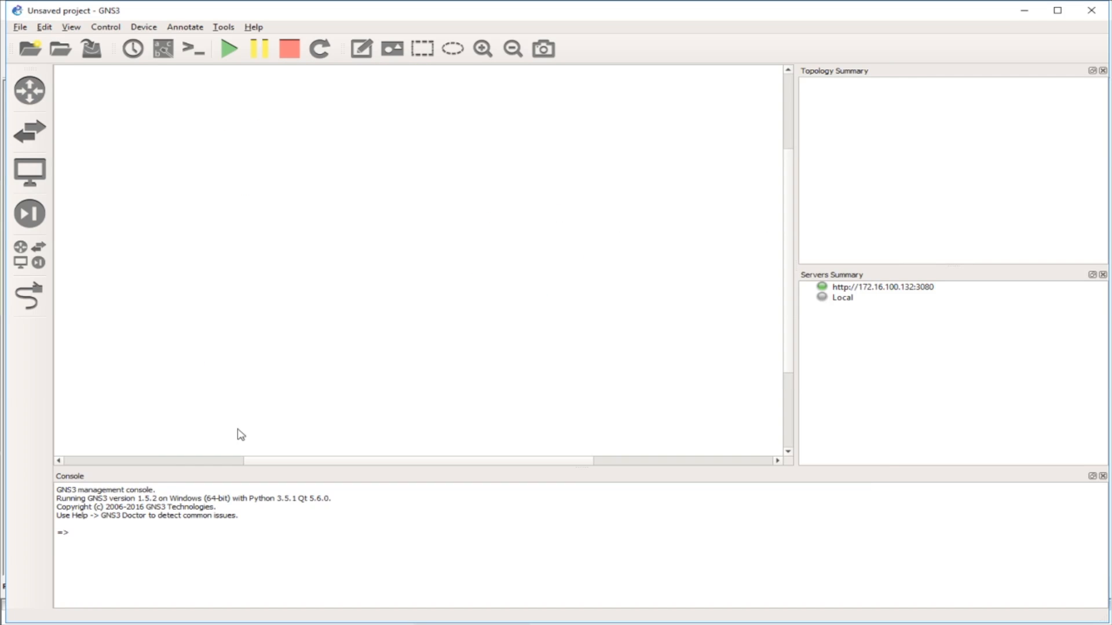
# - Place a Cisco IOSvL2 15.2.4055 switch from the Switches devices in the upper part of the empty workspace
pyautogui.click(35, 134)
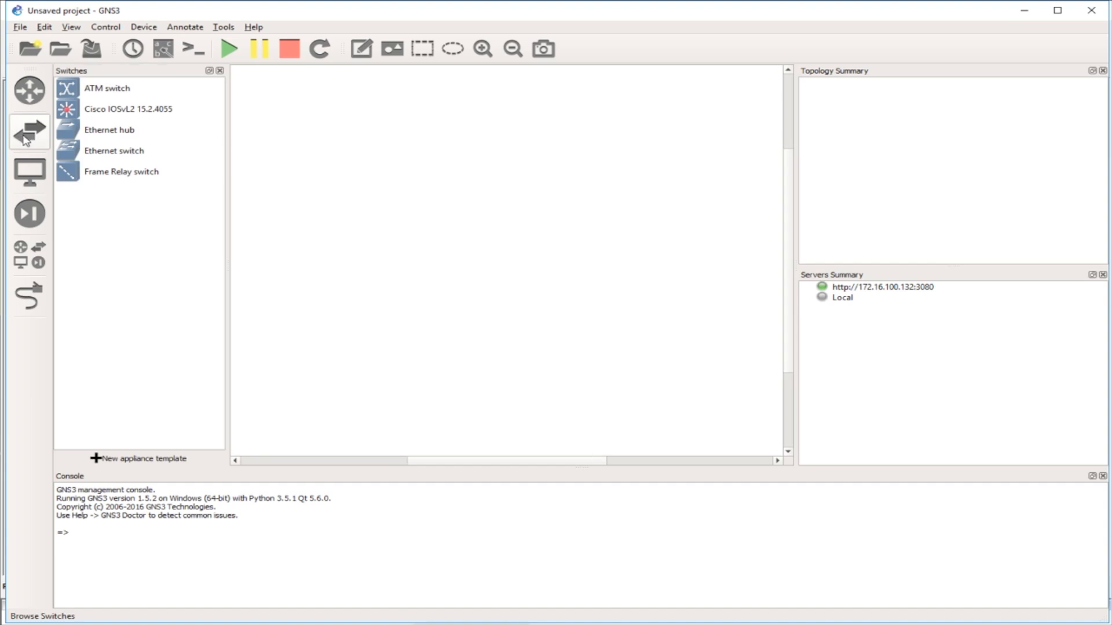
pyautogui.moveTo(81, 108); pyautogui.dragTo(380, 164)
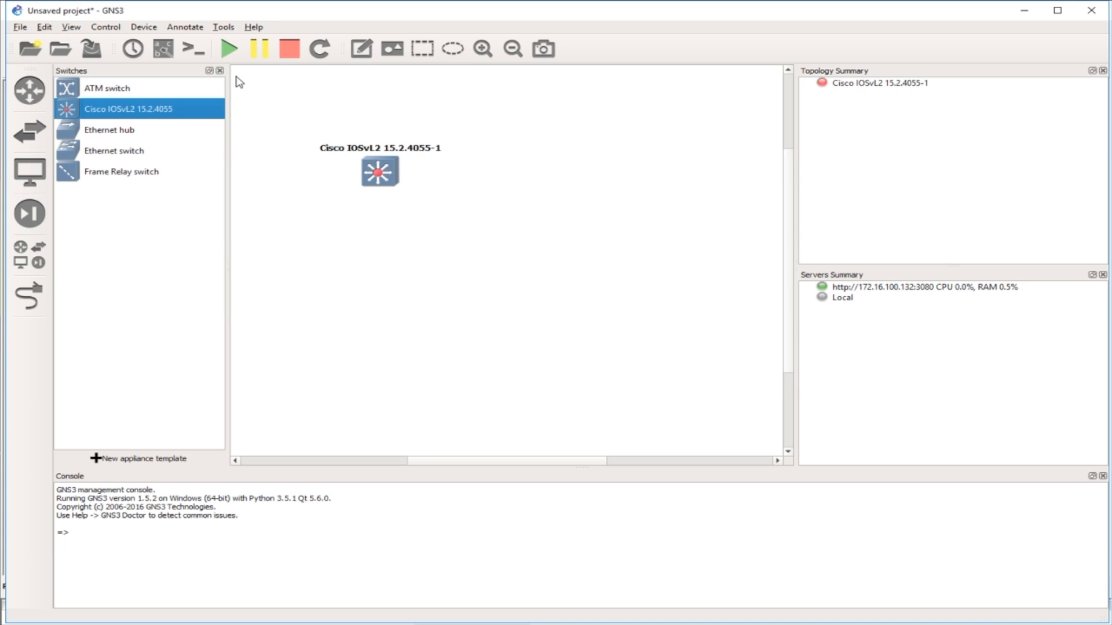
# - Circle the GNS3 version information in the console, clear the ink, and trace over the version line
pyautogui.moveTo(114, 493)
pyautogui.mouseDown()
pyautogui.moveTo(89, 510)
pyautogui.moveTo(231, 490)
pyautogui.mouseUp()
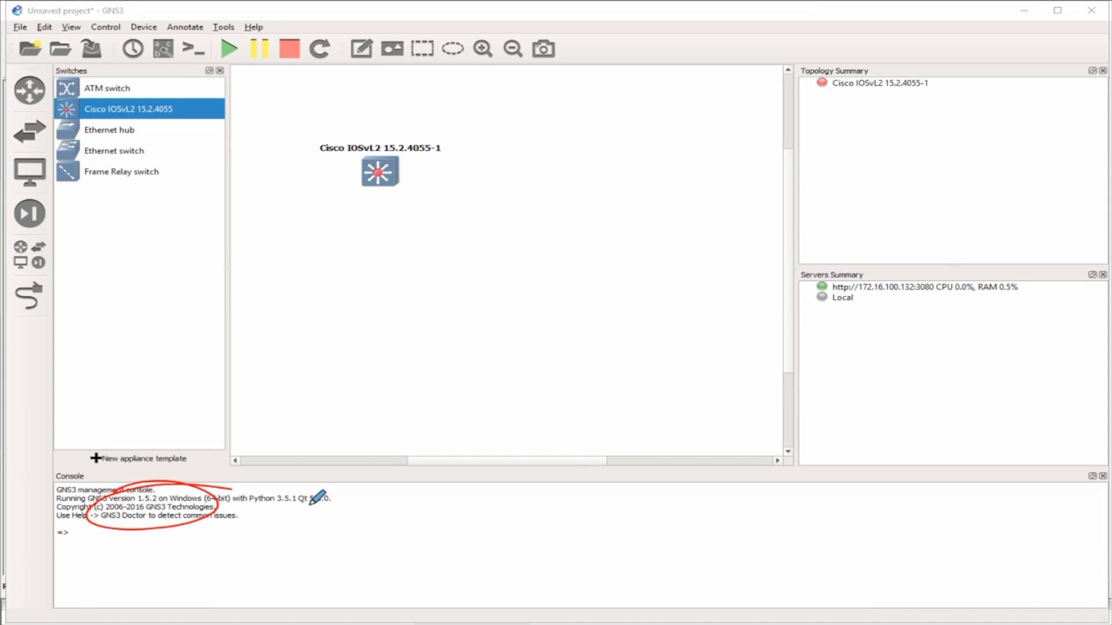
pyautogui.press('Escape')
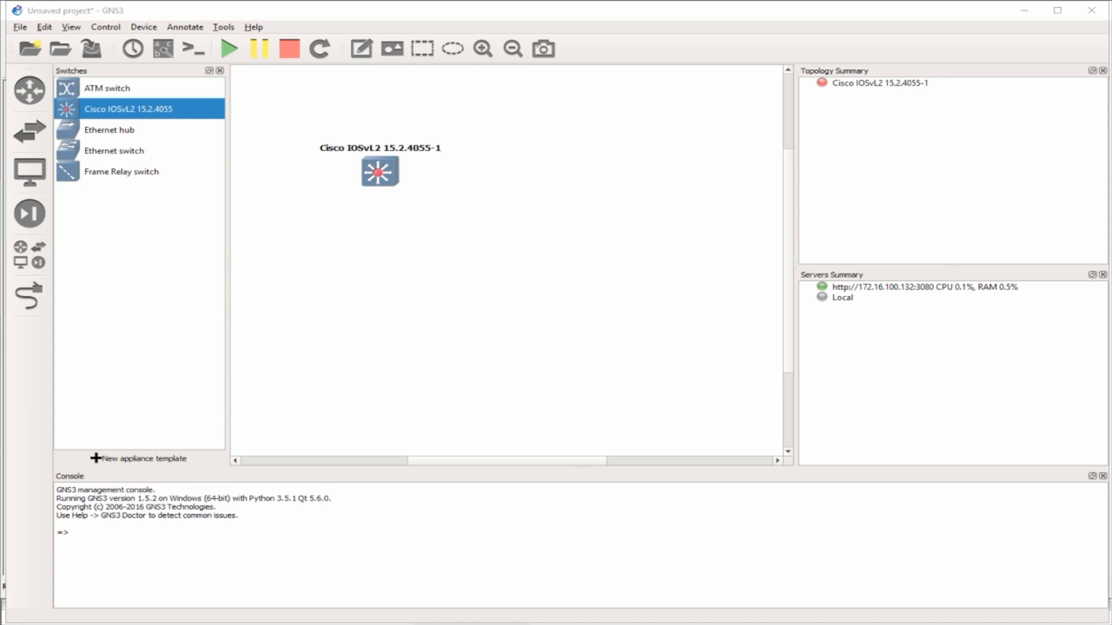
pyautogui.moveTo(332, 499); pyautogui.dragTo(158, 500)
pyautogui.click(152, 498)
# - Switch to the GNS-Test console in vSphere Client and open the Shell from the GNS3 VM menu
pyautogui.hotkey('alt', 'Tab')
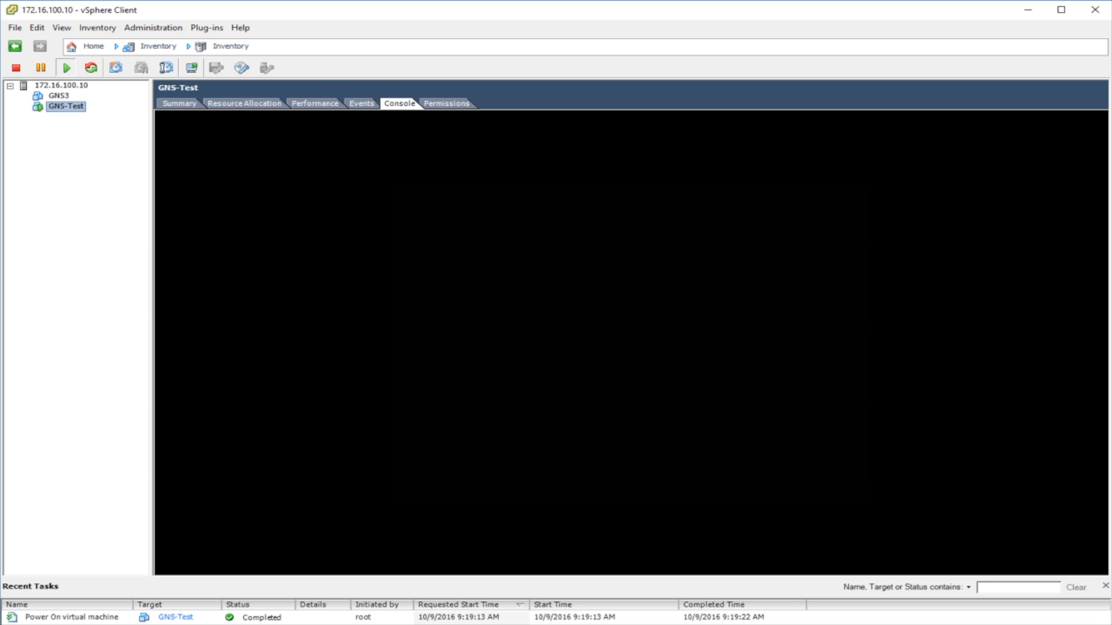
pyautogui.click(433, 315)
pyautogui.hotkey('ctrl', 'alt')
pyautogui.click(417, 197)
pyautogui.press('Return')
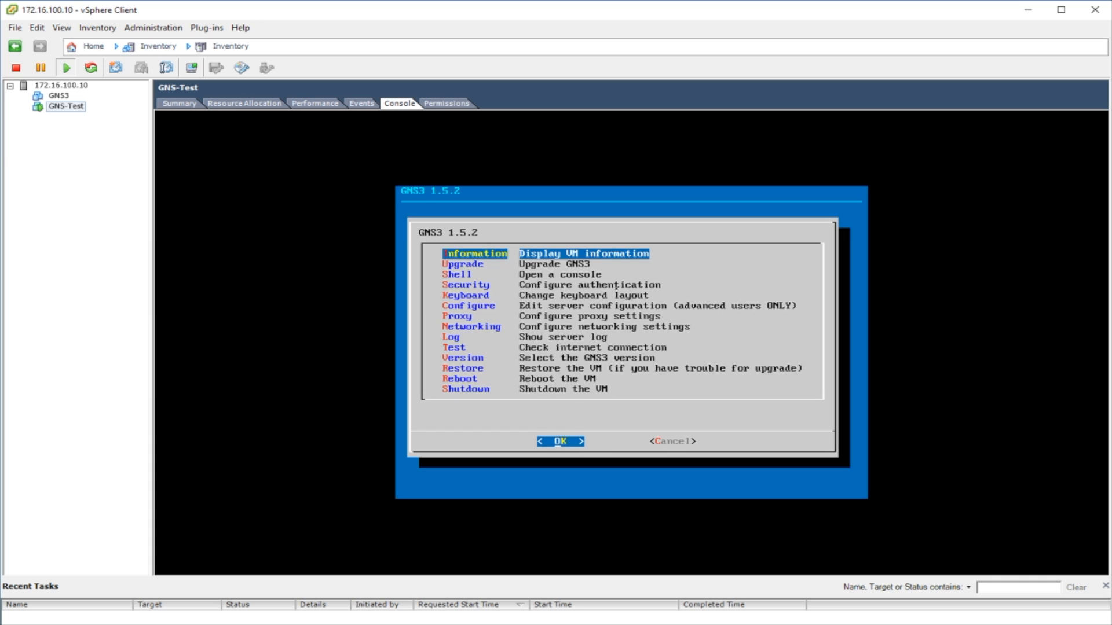
pyautogui.press('Down')
pyautogui.press('Down')
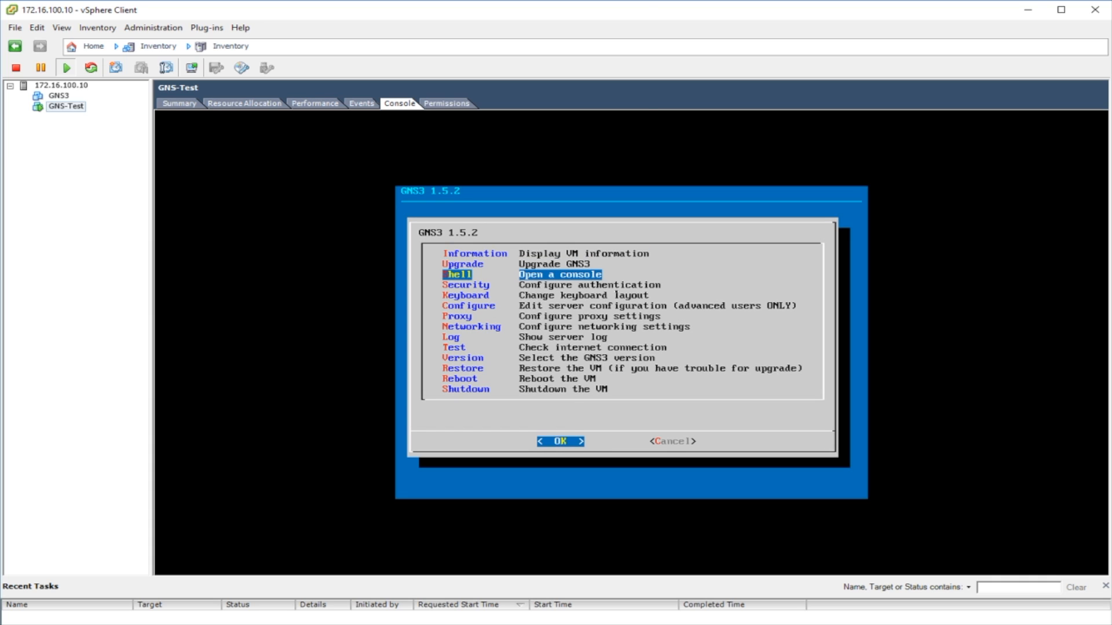
pyautogui.press('Return')
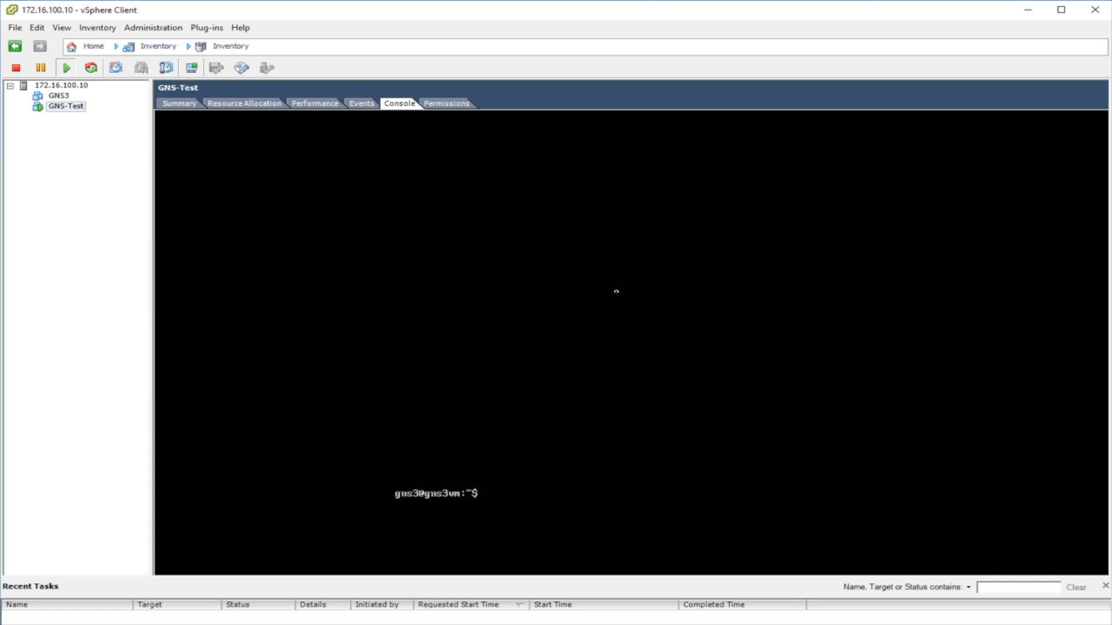
# - Query the GNS3 VM's system and kernel information with uname -a, correcting the stray space in the option
pyautogui.write('uname - a')
pyautogui.press('Return')
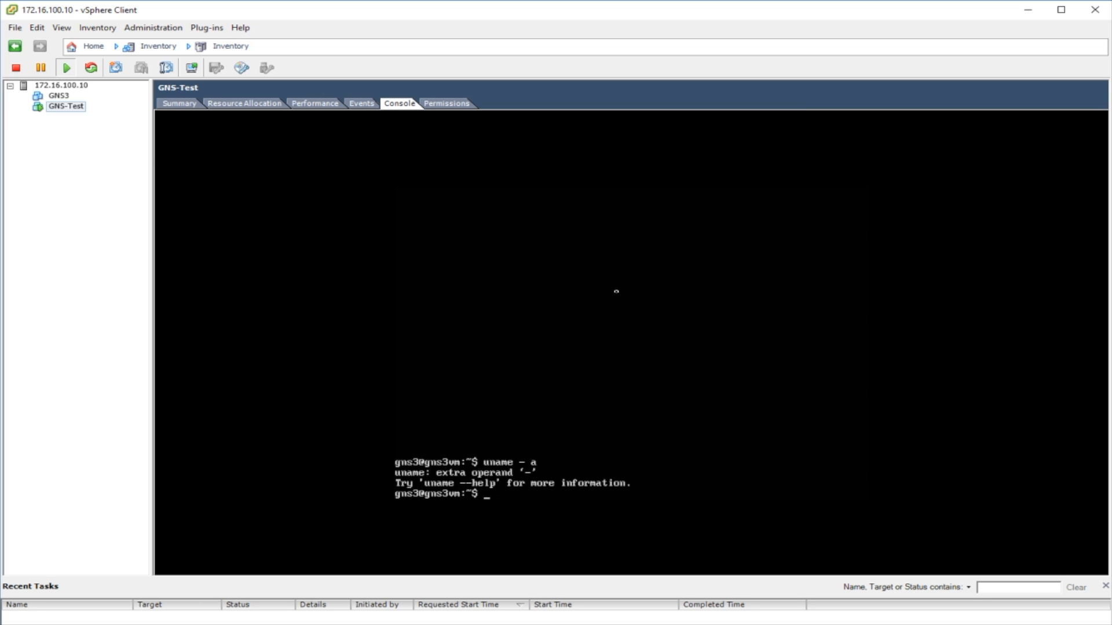
pyautogui.press('Up')
pyautogui.press('BackSpace')
pyautogui.press('Return')
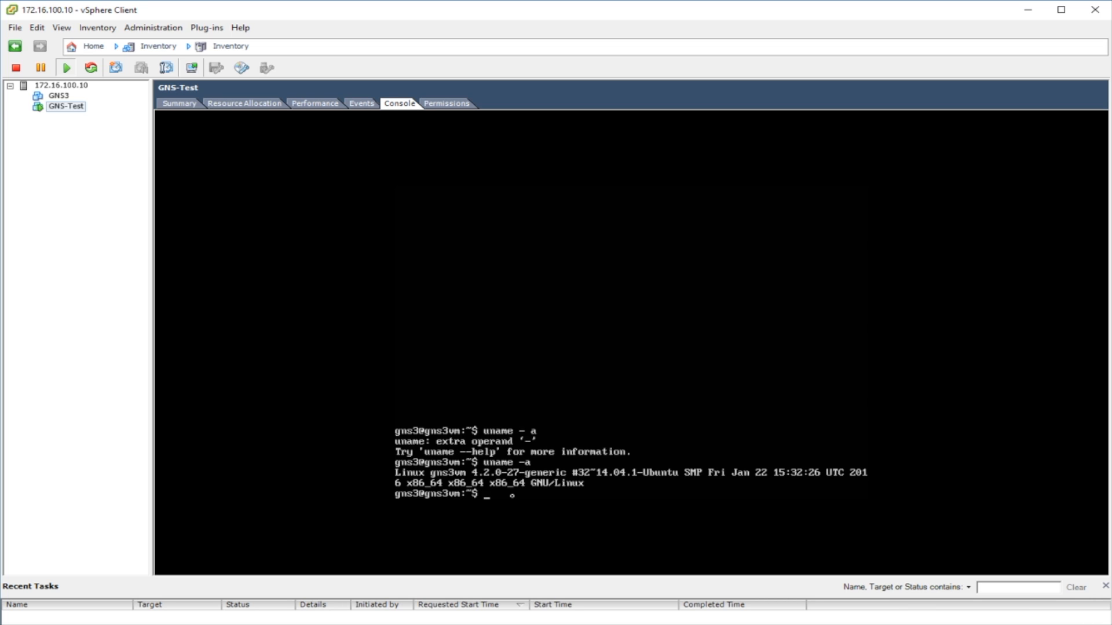
# - Refresh the GNS3 VM's package lists by running sudo apt-get update
pyautogui.write('sudo apt-get update')
pyautogui.press('Return')
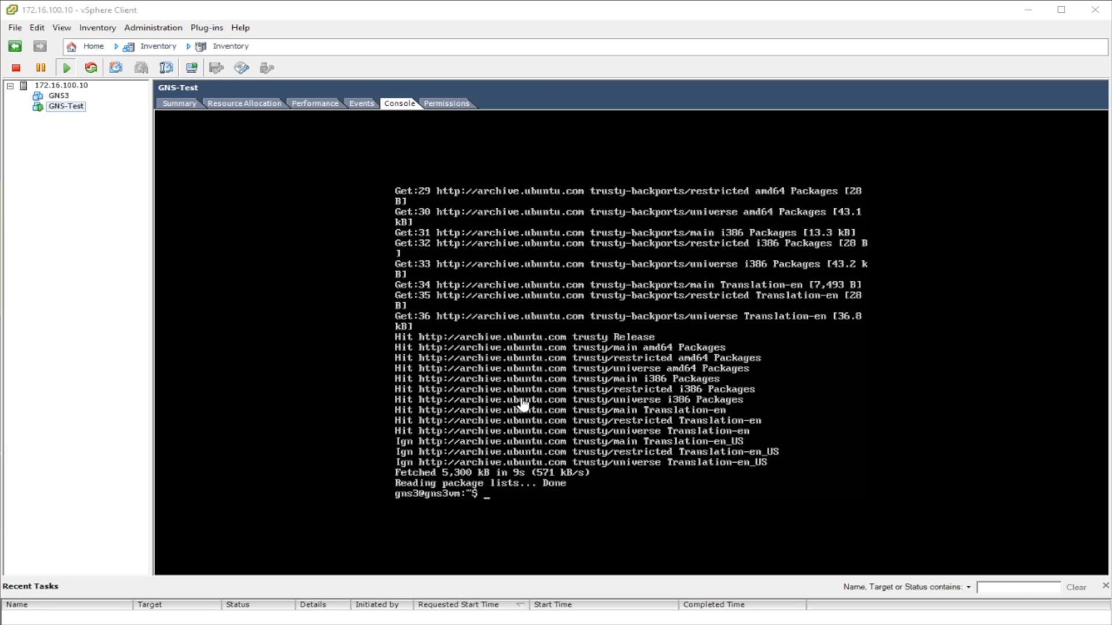
pyautogui.click(553, 411)
pyautogui.write('sudo apt-get update')
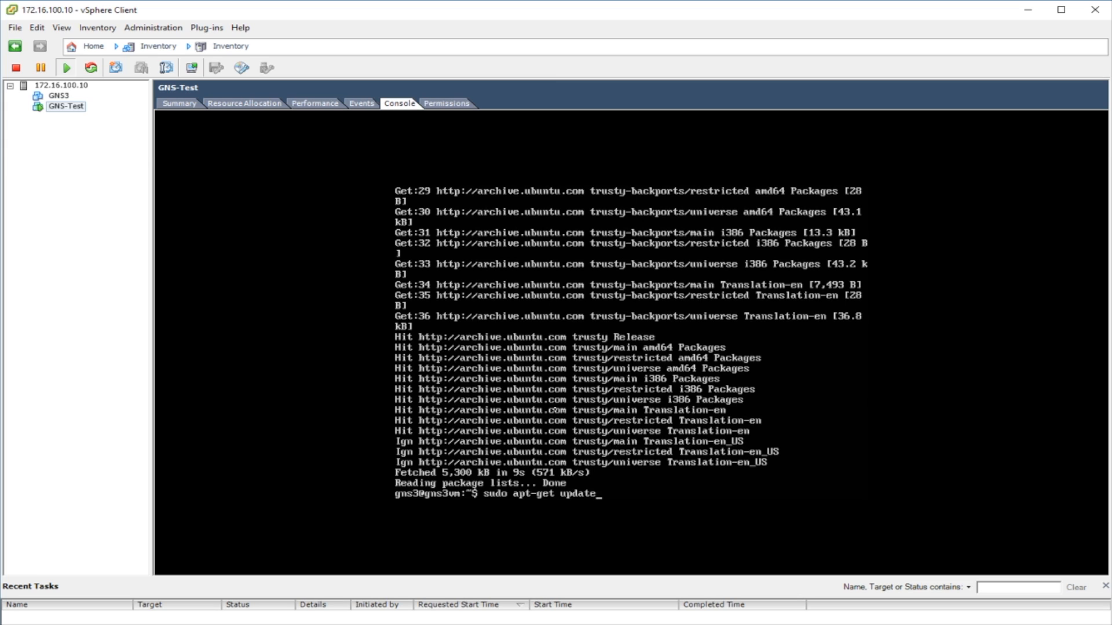
pyautogui.press('BackSpace')
pyautogui.press('BackSpace')
pyautogui.press('BackSpace')
pyautogui.press('BackSpace')
pyautogui.press('BackSpace')
pyautogui.press('BackSpace')
pyautogui.press('BackSpace')
pyautogui.press('BackSpace')
pyautogui.press('BackSpace')
pyautogui.press('BackSpace')
pyautogui.press('BackSpace')
pyautogui.press('BackSpace')
pyautogui.press('BackSpace')
pyautogui.press('BackSpace')
pyautogui.press('BackSpace')
pyautogui.press('BackSpace')
pyautogui.press('BackSpace')
pyautogui.press('BackSpace')
pyautogui.press('BackSpace')
# - Install the linux-generic package in the GNS3 VM with sudo apt-get install linux-generic, accepting the continuation prompt with y
pyautogui.write('sud')
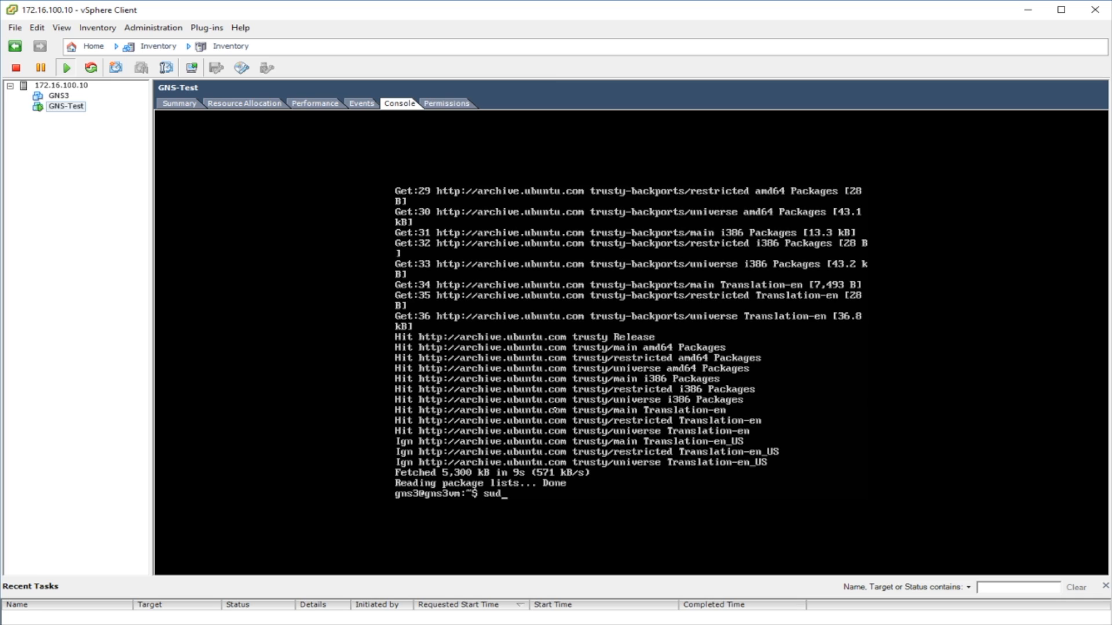
pyautogui.write('o apt-get install linux')
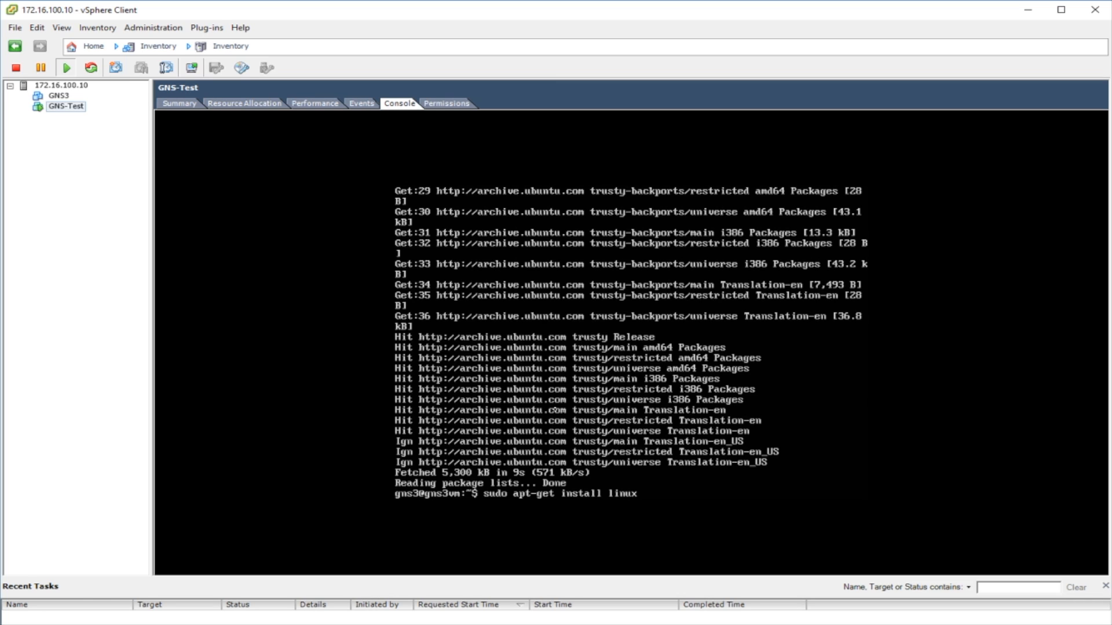
pyautogui.write('-generic')
pyautogui.press('Return')
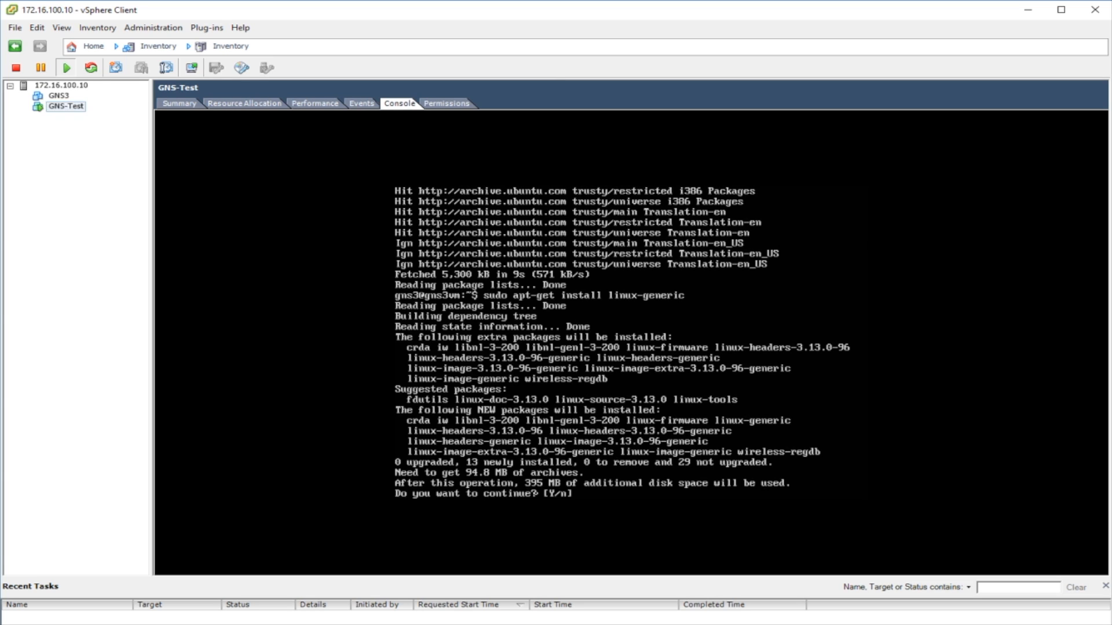
pyautogui.write('y')
pyautogui.press('Return')
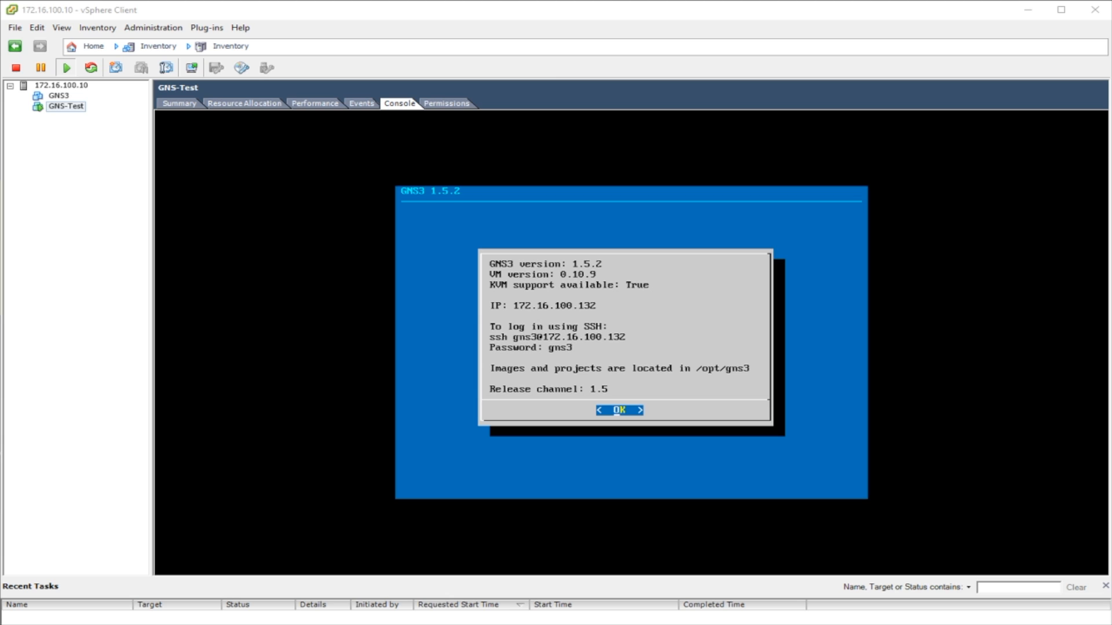
# - Dismiss the VM information screen in the GNS-Test console and open the Shell
pyautogui.click(596, 311)
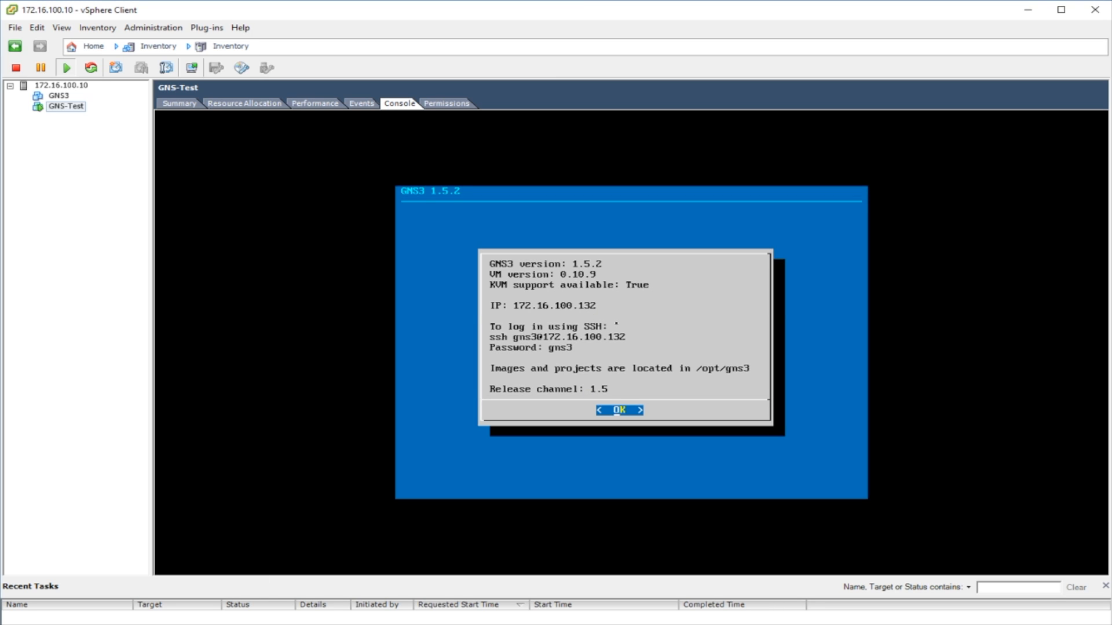
pyautogui.press('Return')
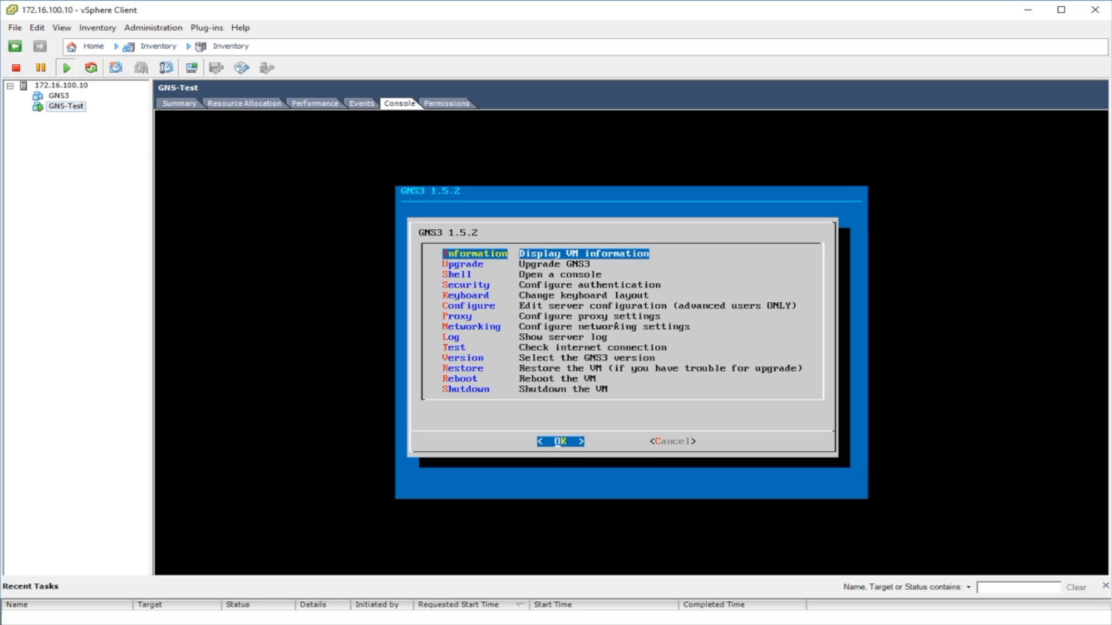
pyautogui.press('Down')
pyautogui.press('Down')
pyautogui.press('Return')
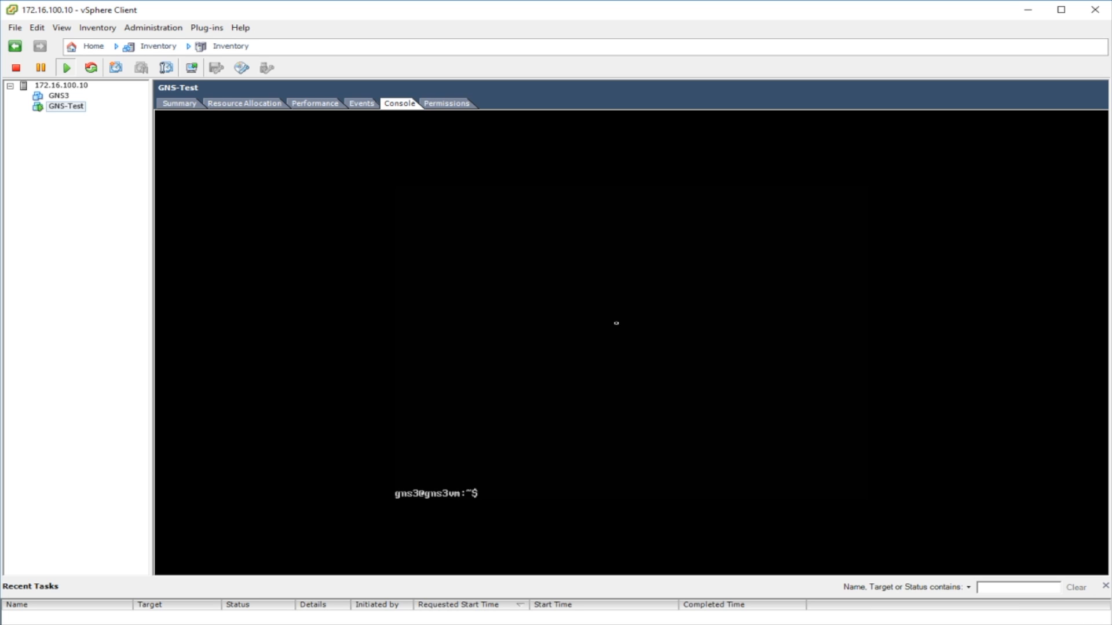
# - Remove the old kernel with sudo apt-get remove linux-image-4.2.0.27-generic, accepting the continuation prompt with y
pyautogui.write('sudo apt-get remove l')
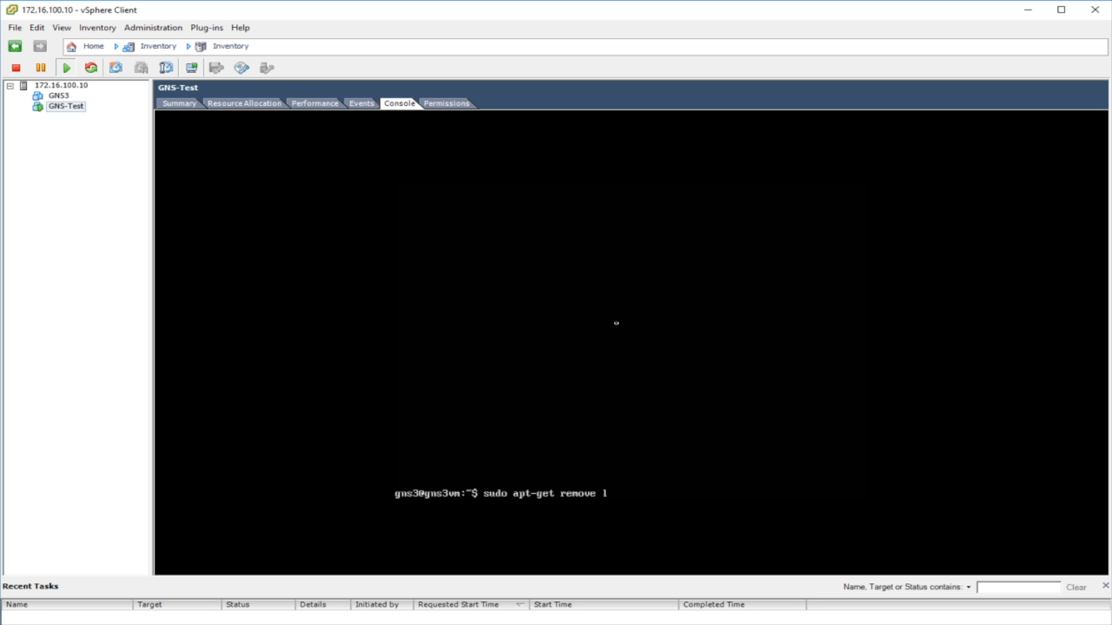
pyautogui.write('inux-image-4.2.0.2')
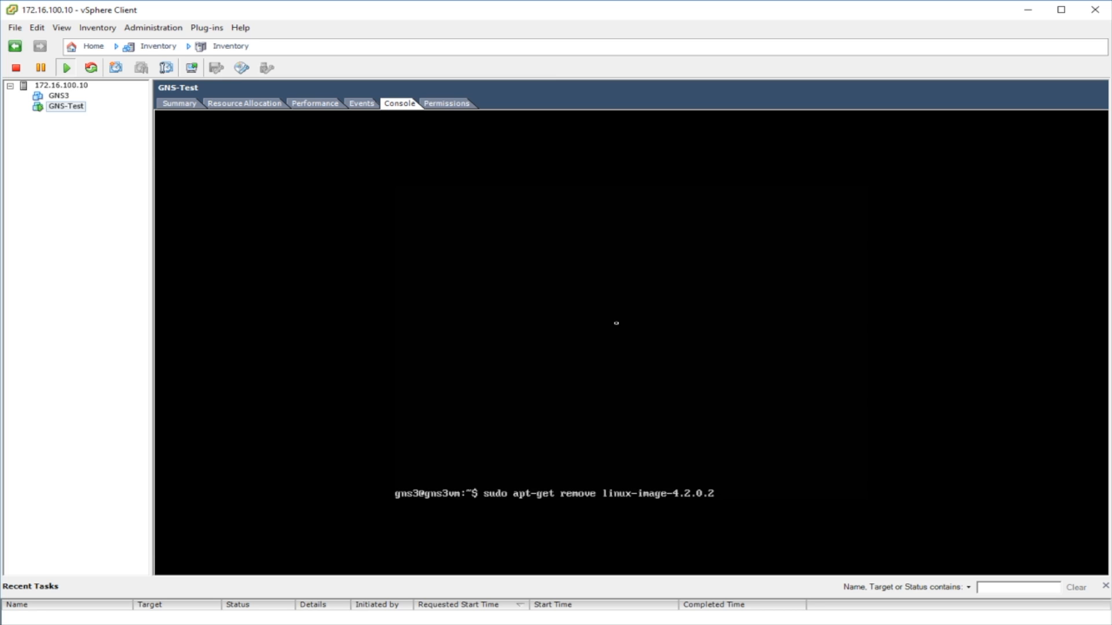
pyautogui.write('7-generic')
pyautogui.press('Return')
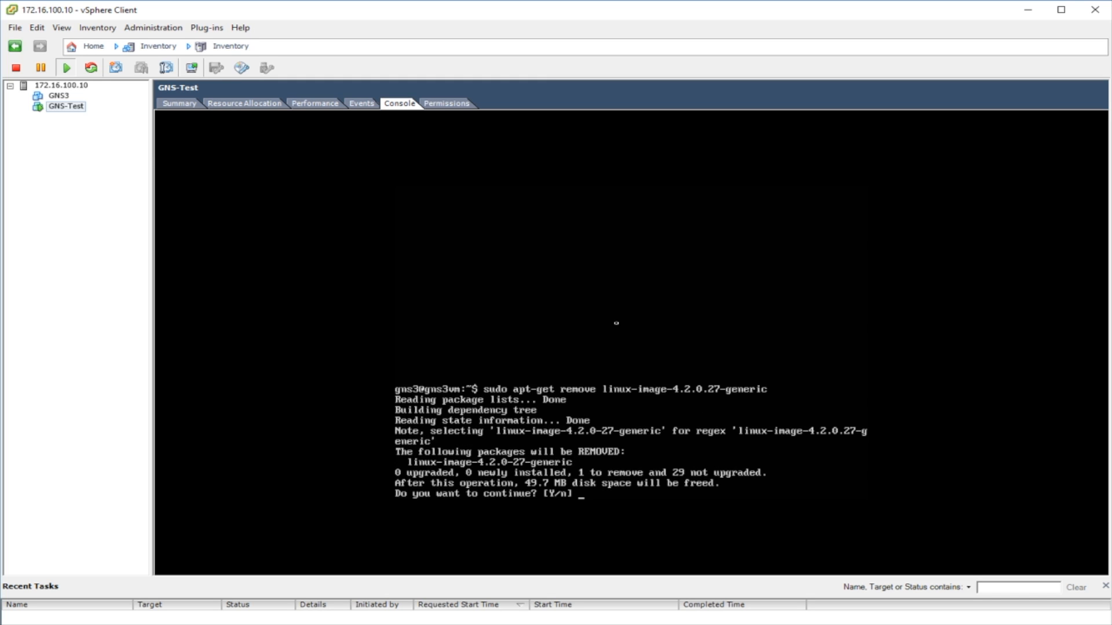
pyautogui.write('y')
pyautogui.press('Return')
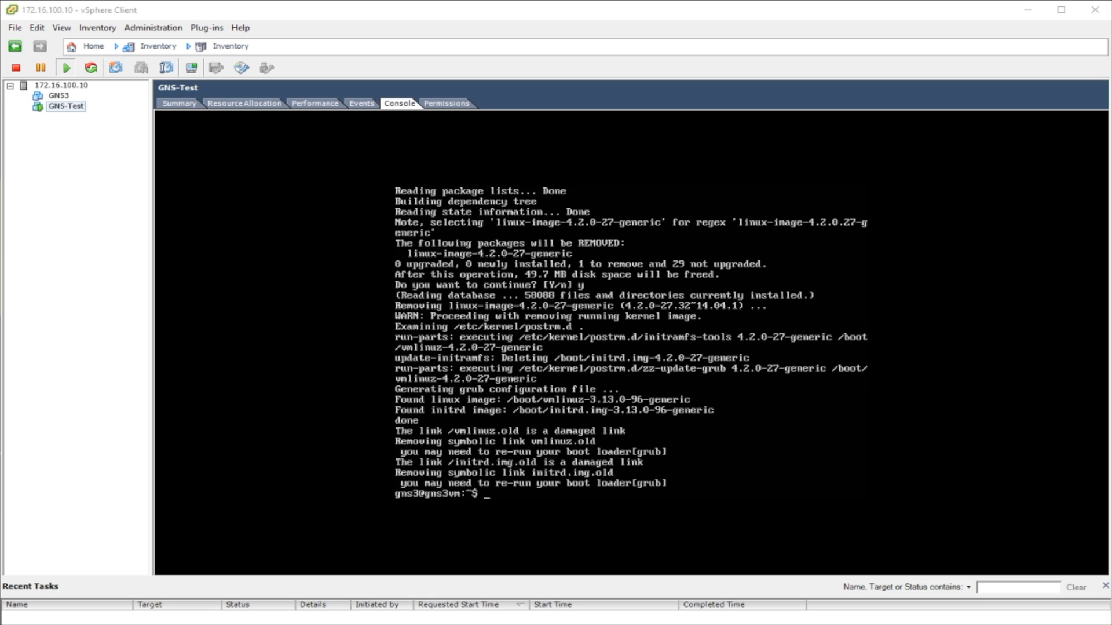
# - Check the currently running kernel before rebooting by running uname -a
pyautogui.click(562, 474)
pyautogui.write('uname')
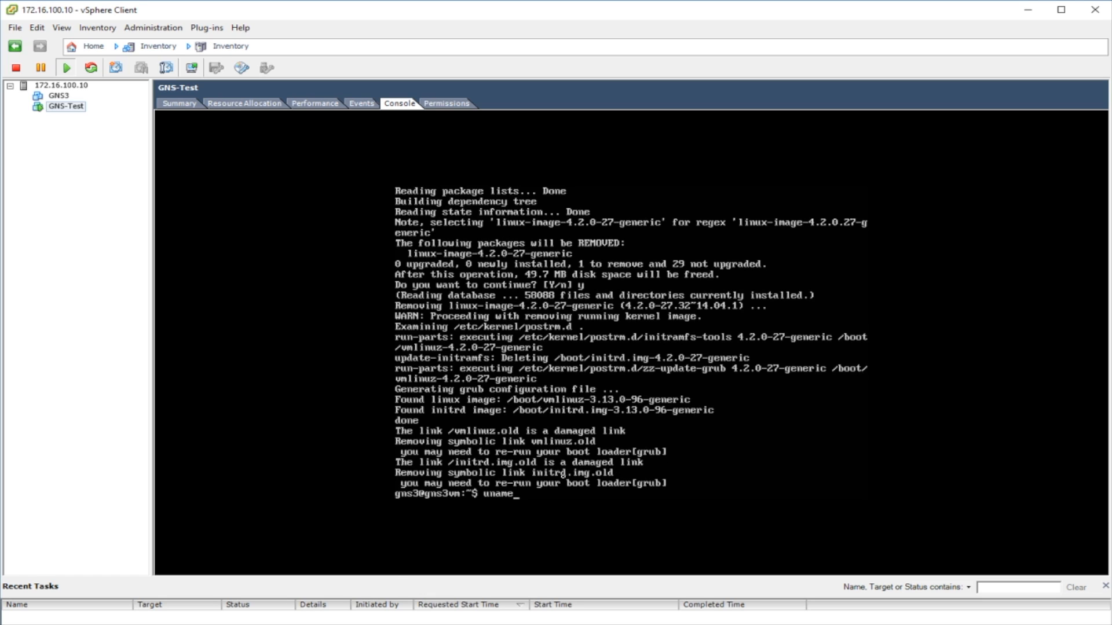
pyautogui.write(' -a')
pyautogui.press('Return')
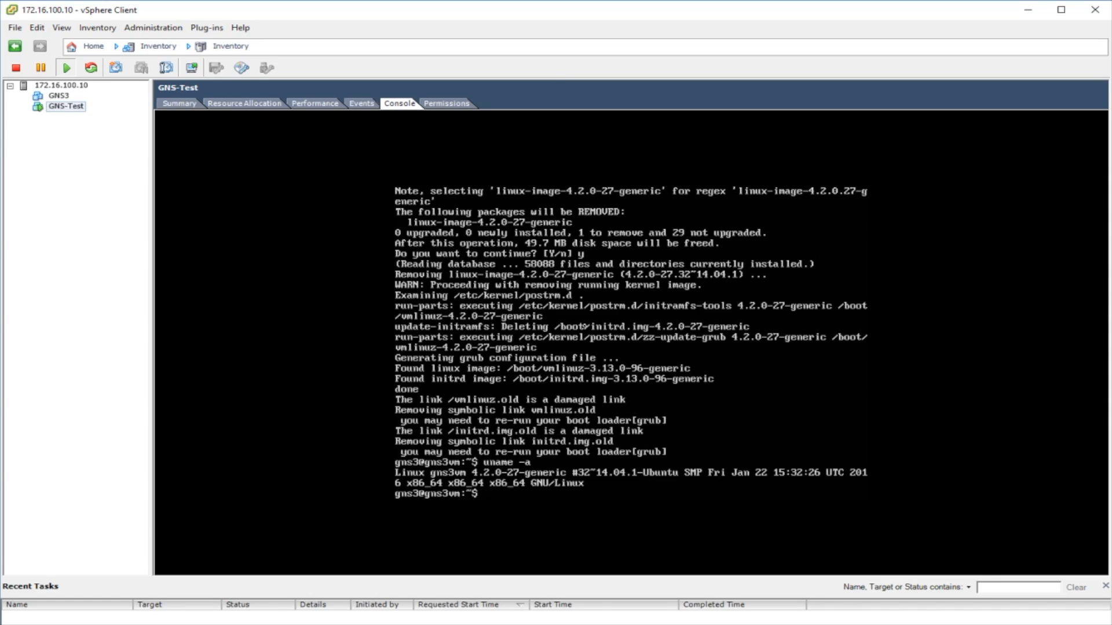
# - Reboot the GNS3 VM with sudo reboot, dismiss the VM information screen, and reopen the Shell
pyautogui.write('sudo reboot')
pyautogui.press('Return')
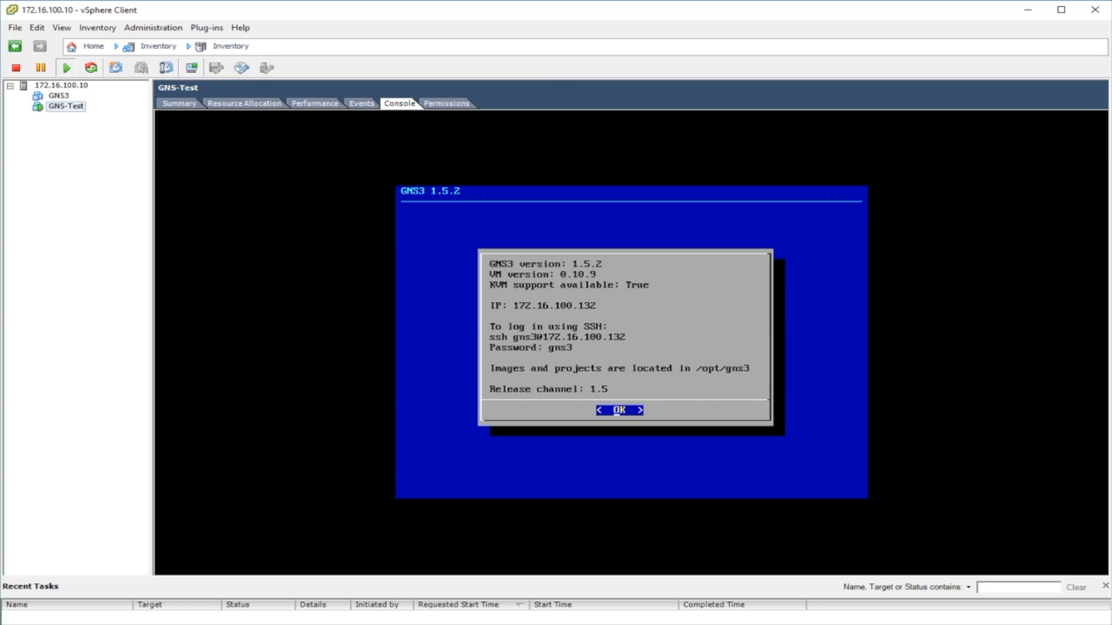
pyautogui.press('Return')
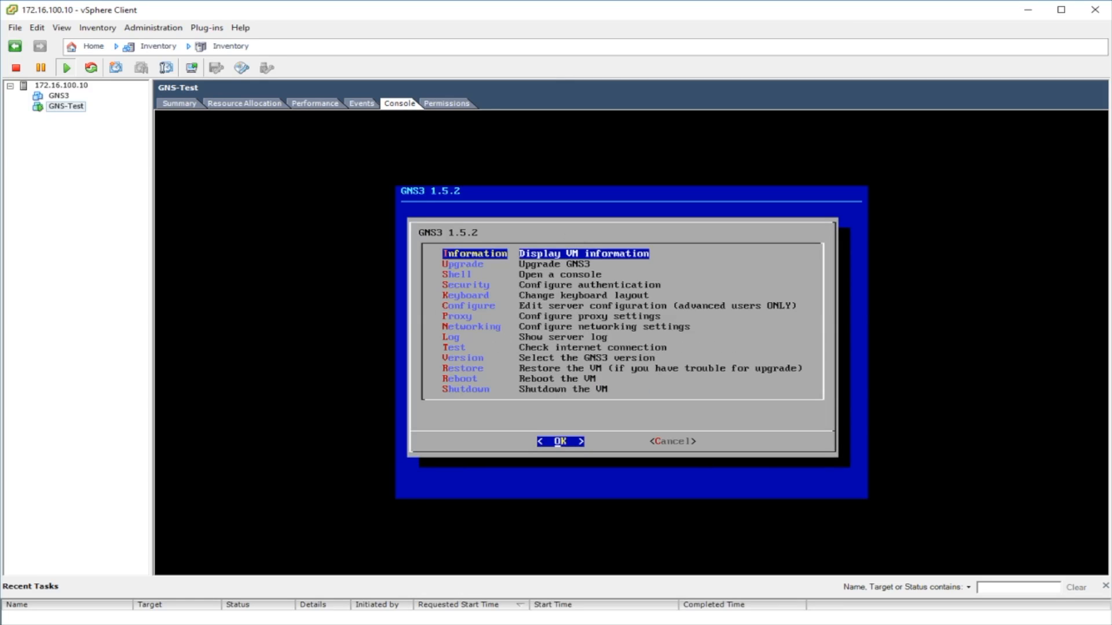
pyautogui.press('Down')
pyautogui.press('Down')
pyautogui.press('Down')
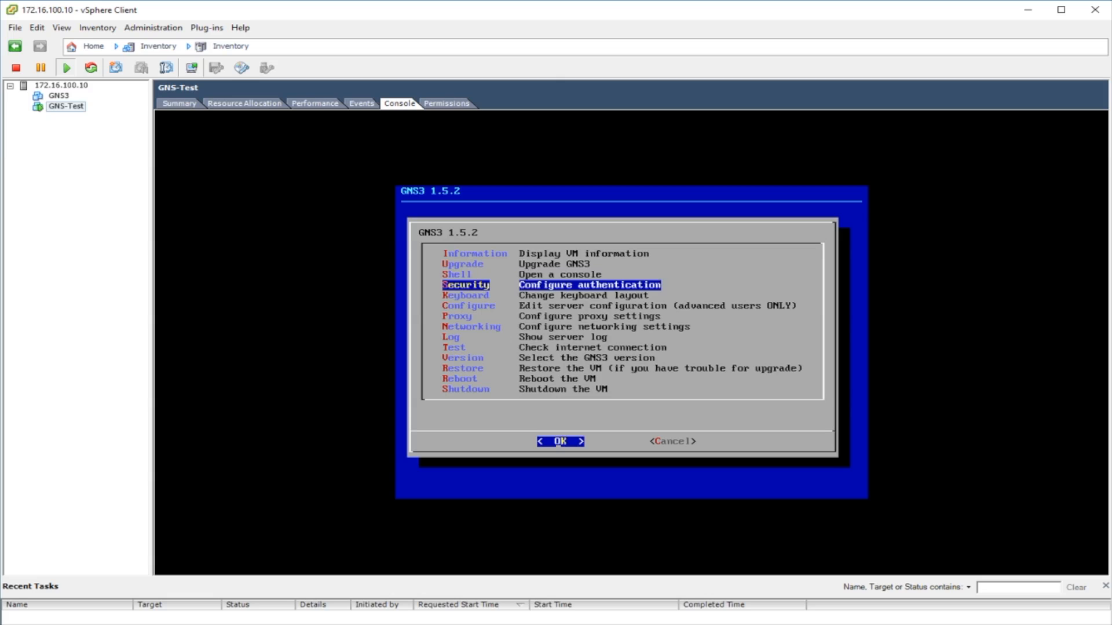
pyautogui.press('Up')
pyautogui.press('Return')
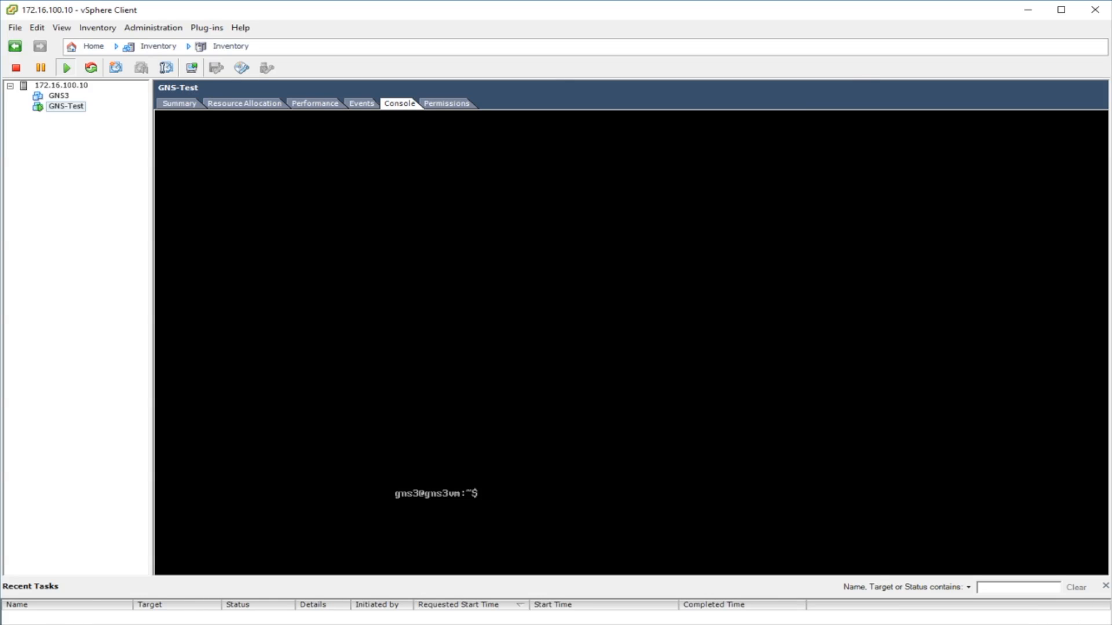
# - Check the kernel version of the rebooted GNS3 VM by running uname -a
pyautogui.write('uname -a')
pyautogui.press('Return')
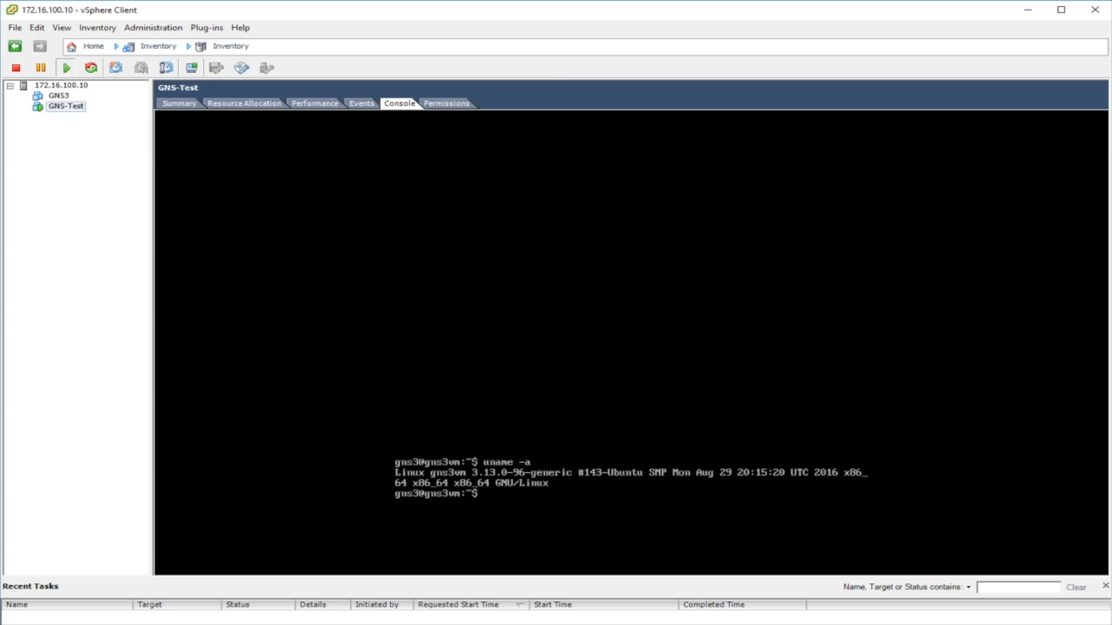
pyautogui.hotkey('ctrl', 'alt')
pyautogui.moveTo(472, 466)
pyautogui.mouseDown()
pyautogui.moveTo(512, 497)
pyautogui.moveTo(458, 460)
pyautogui.mouseUp()
pyautogui.press('Escape')
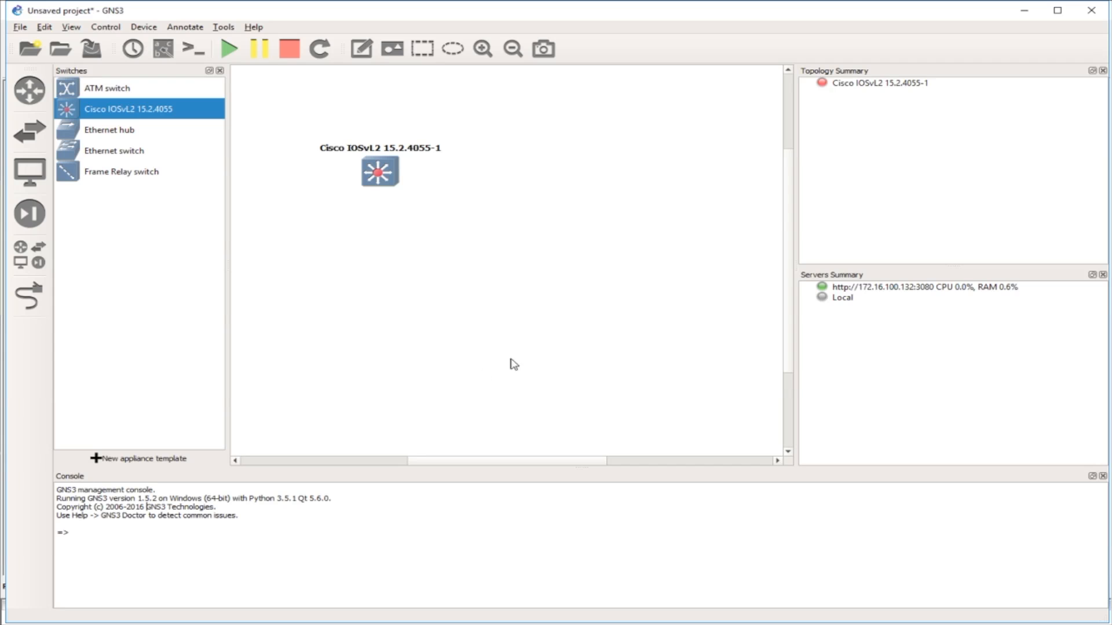
# - Close GNS3 without saving the untitled project, relaunch it, and cancel the New project dialog
pyautogui.click(1091, 10)
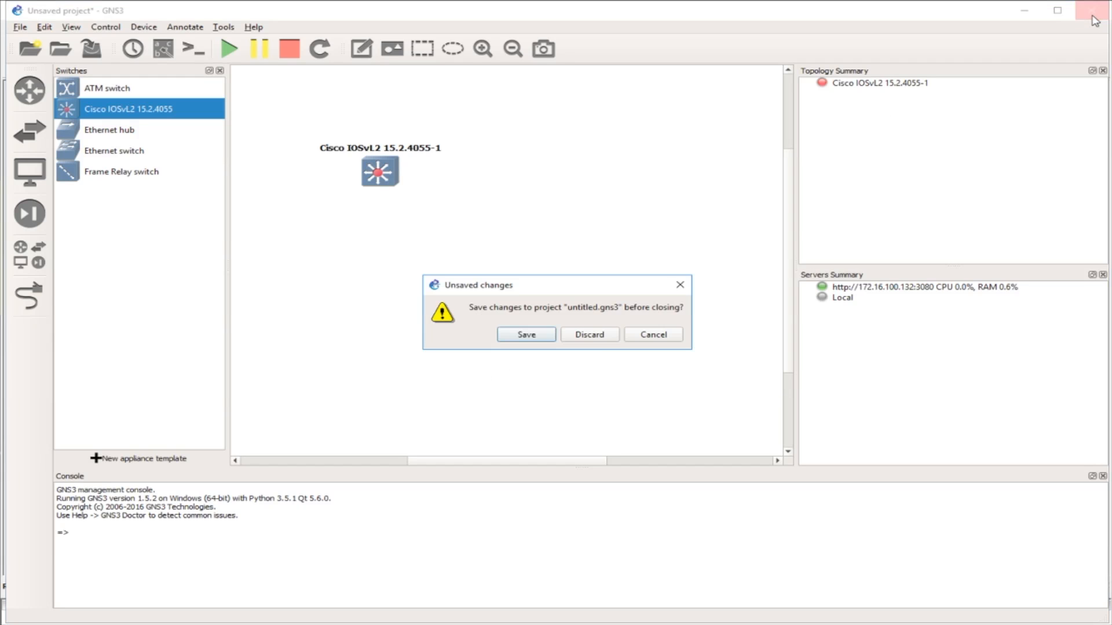
pyautogui.click(598, 341)
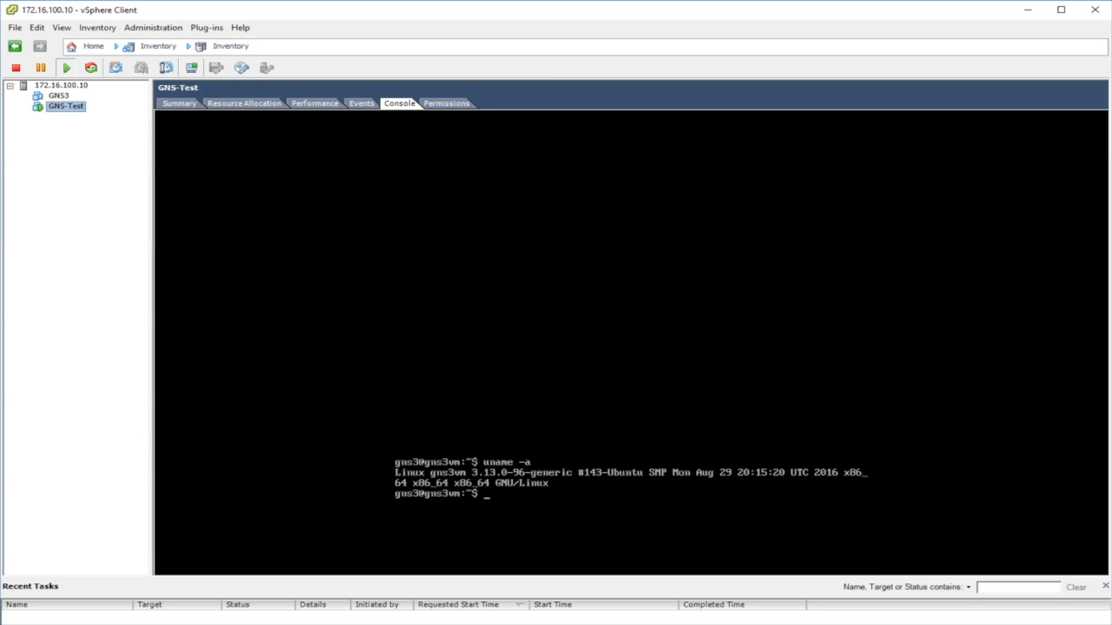
pyautogui.press('super')
pyautogui.click(248, 393)
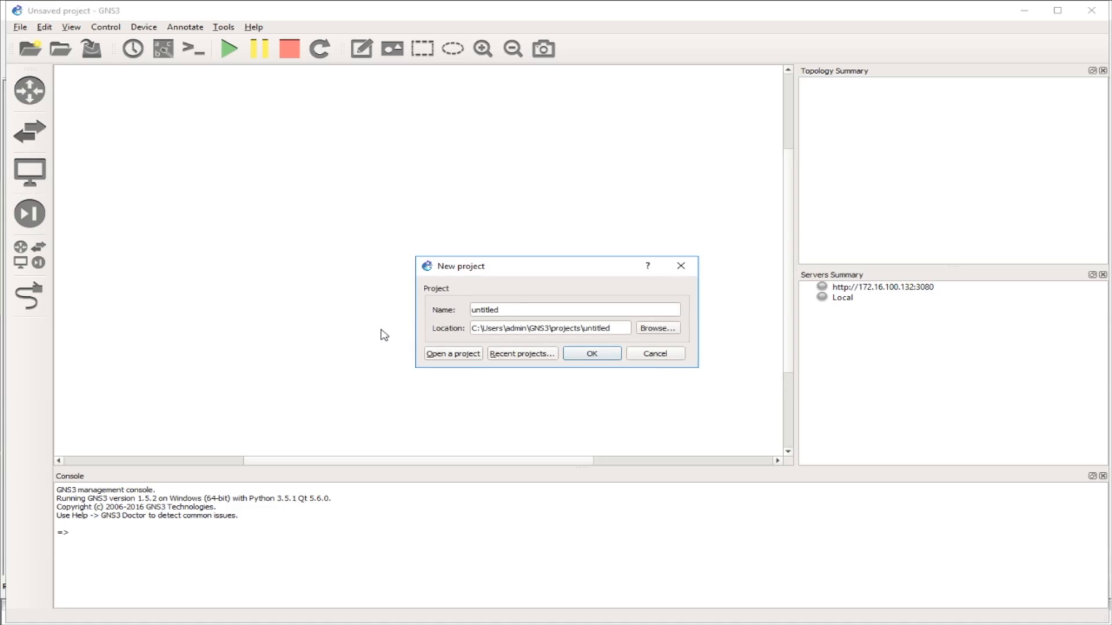
pyautogui.click(658, 355)
# - Place a Cisco IOSvL2 15.2.4055 switch in the workspace, start it, and open its console
pyautogui.click(29, 131)
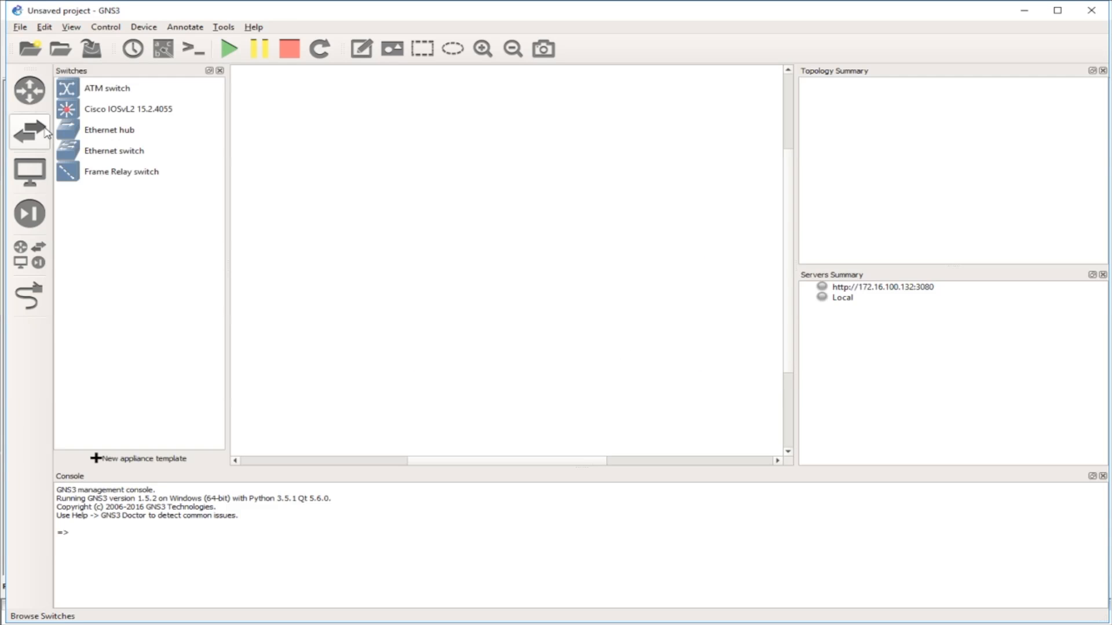
pyautogui.moveTo(132, 113); pyautogui.dragTo(437, 224)
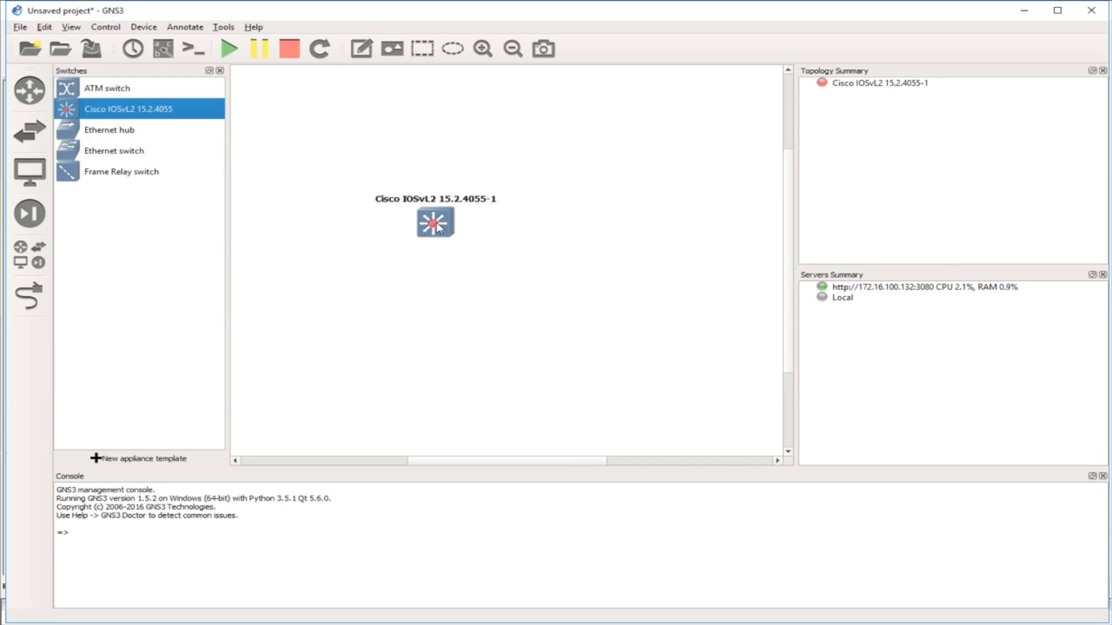
pyautogui.click(229, 51)
pyautogui.doubleClick(439, 221)
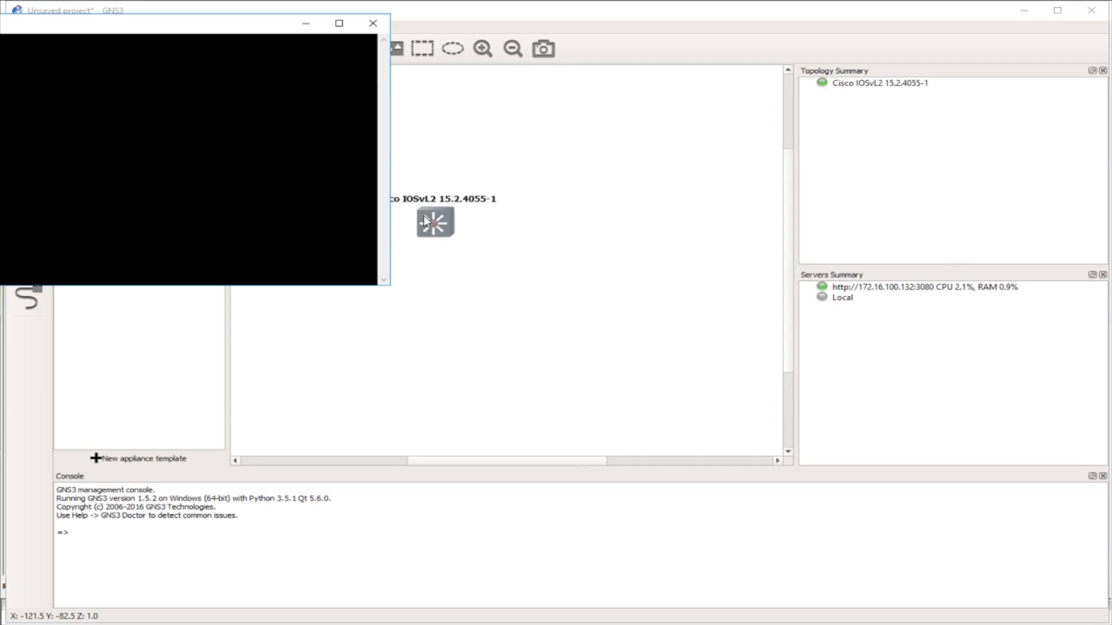
# - Move the switch's console window over the workspace, enlarge its height, and bring it to the front to view the boot output
pyautogui.moveTo(116, 35); pyautogui.dragTo(695, 169)
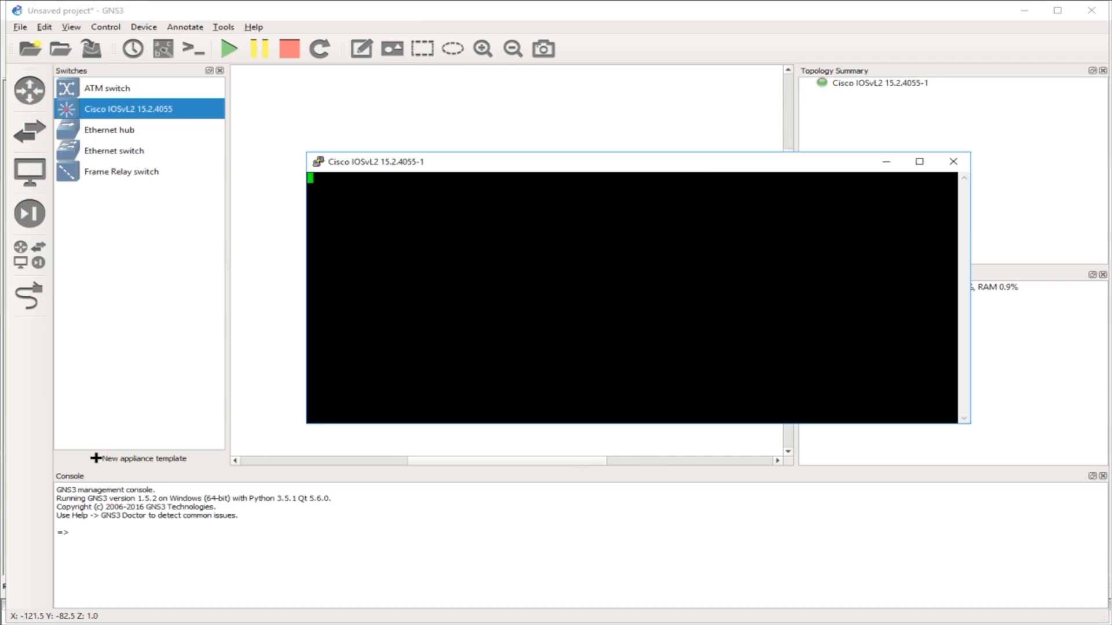
pyautogui.moveTo(569, 169); pyautogui.dragTo(501, 109)
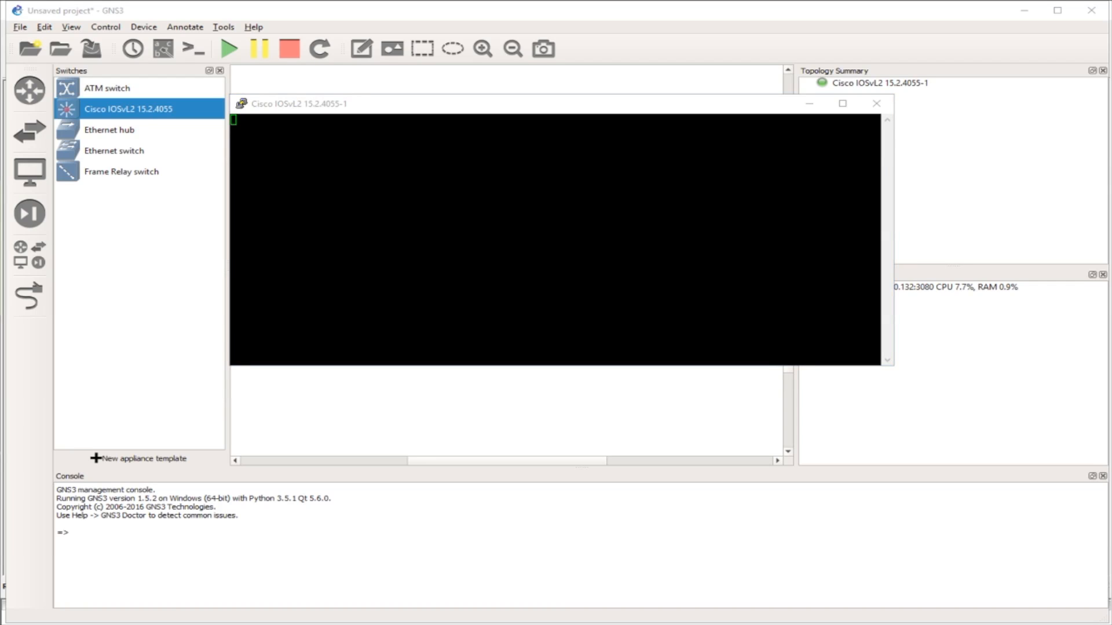
pyautogui.click(399, 231)
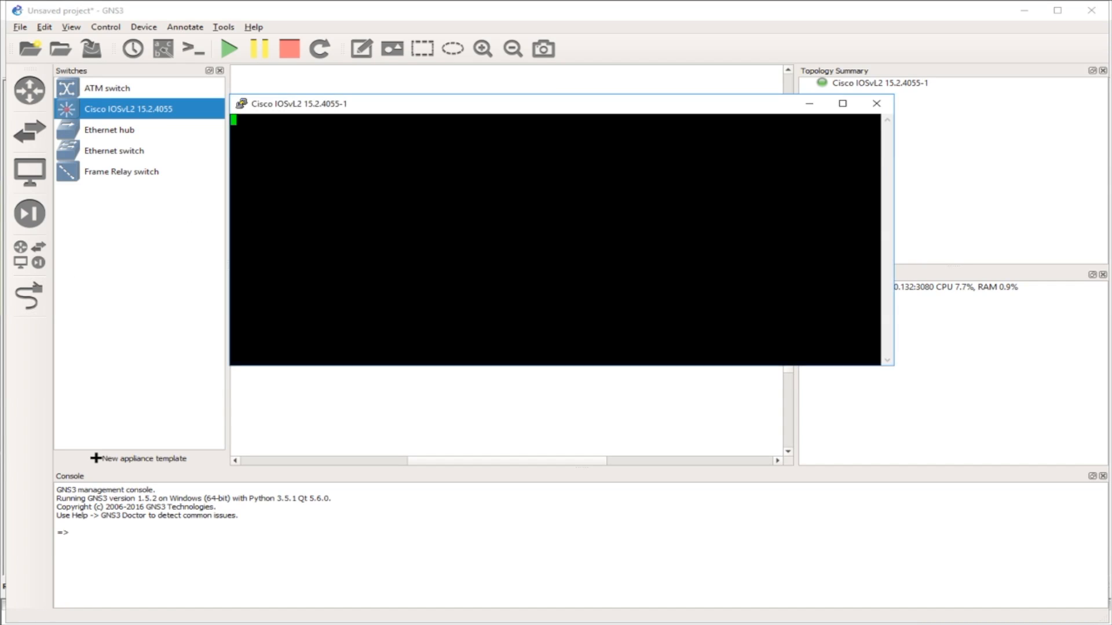
pyautogui.moveTo(382, 109); pyautogui.dragTo(392, 82)
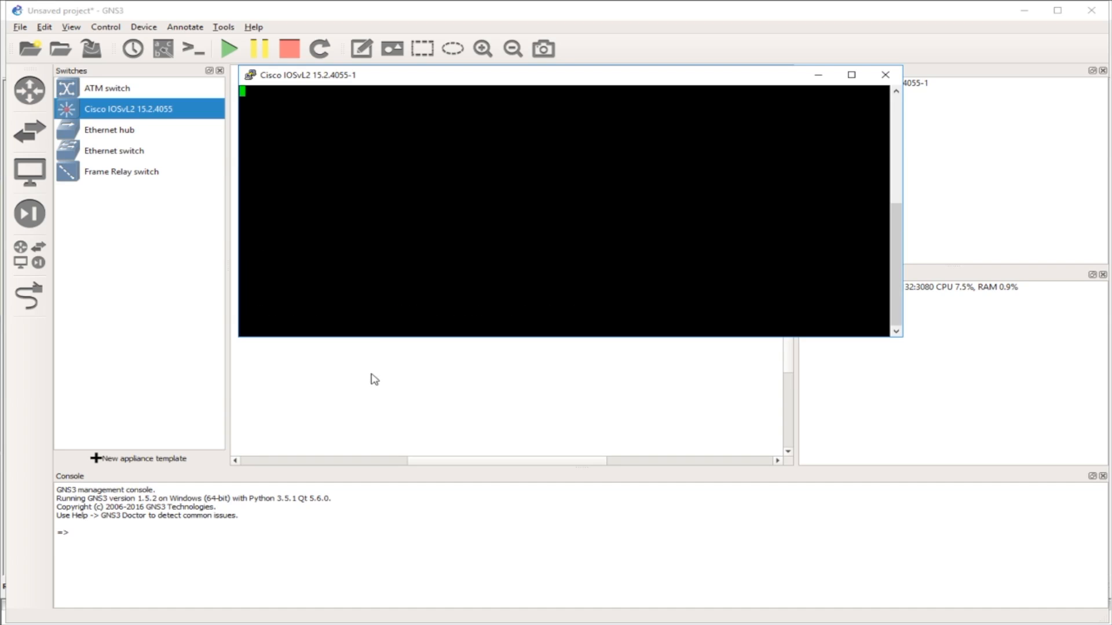
pyautogui.moveTo(377, 338); pyautogui.dragTo(374, 443)
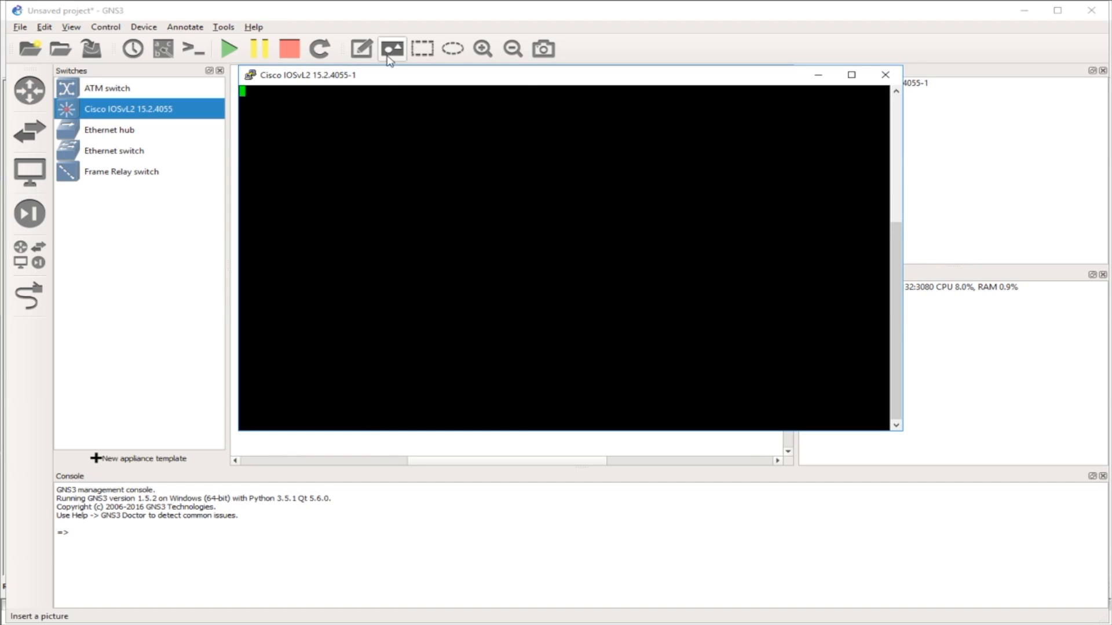
pyautogui.moveTo(387, 76); pyautogui.dragTo(370, 85)
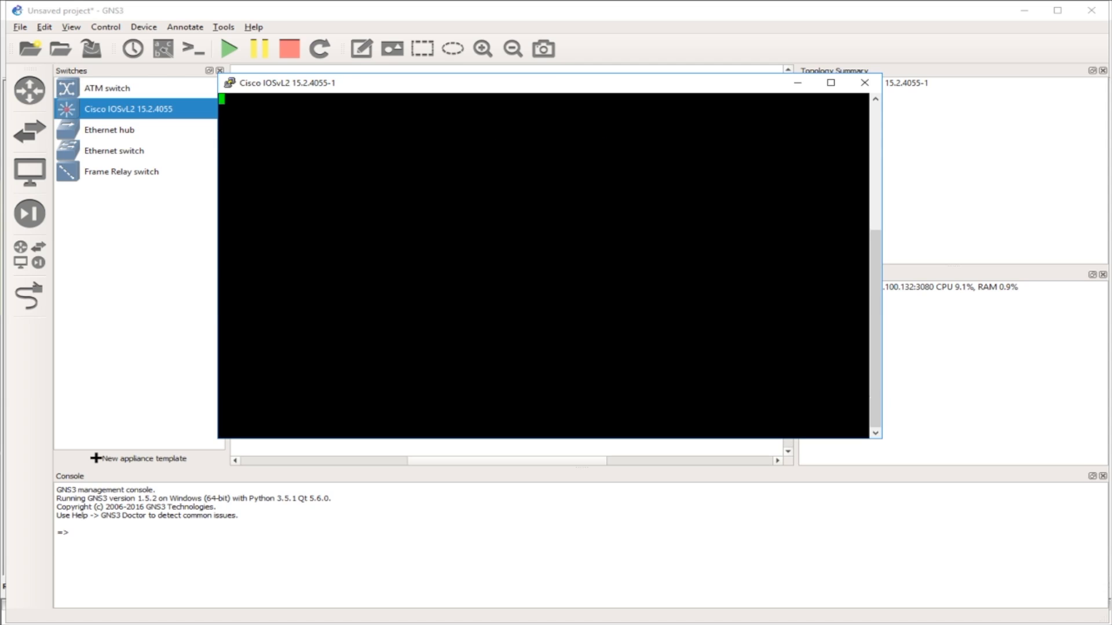
pyautogui.click(164, 320)
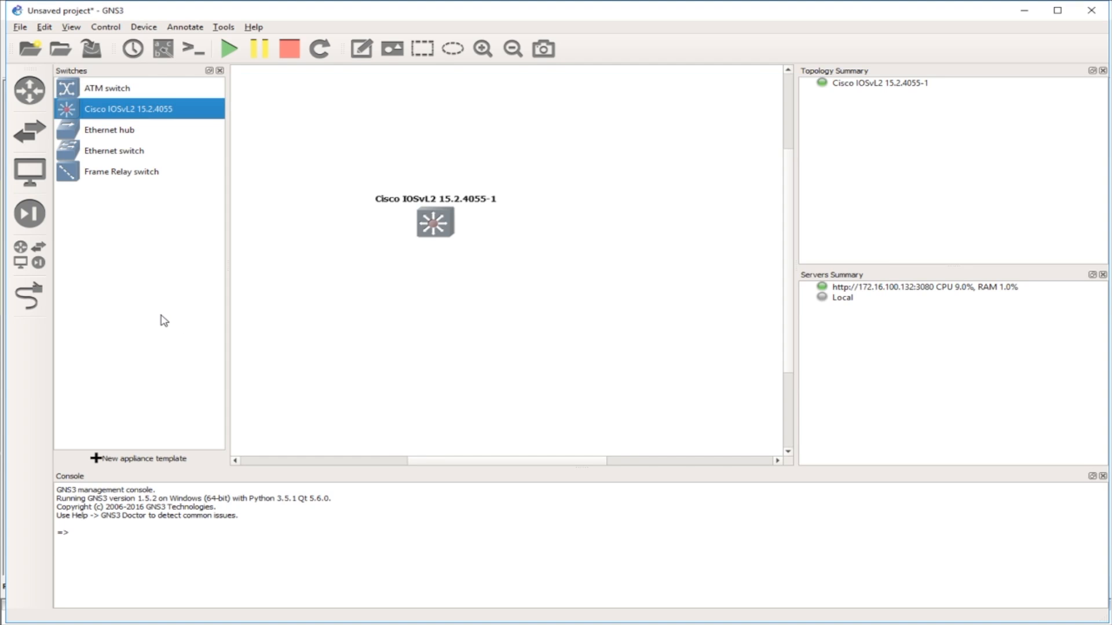
pyautogui.hotkey('alt', 'Tab')
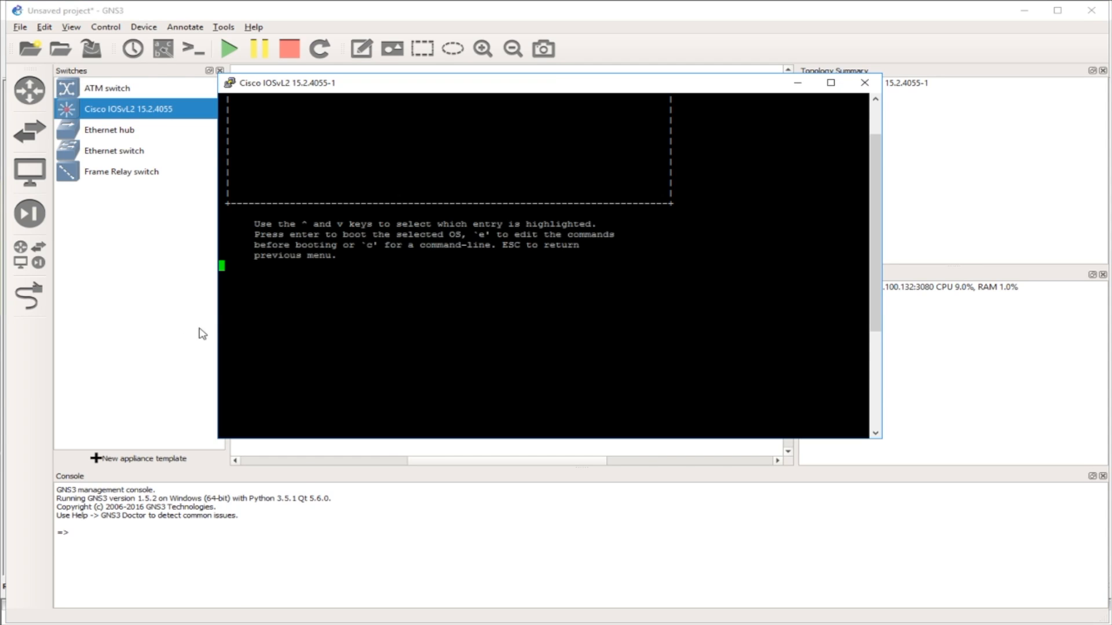
pyautogui.click(166, 337)
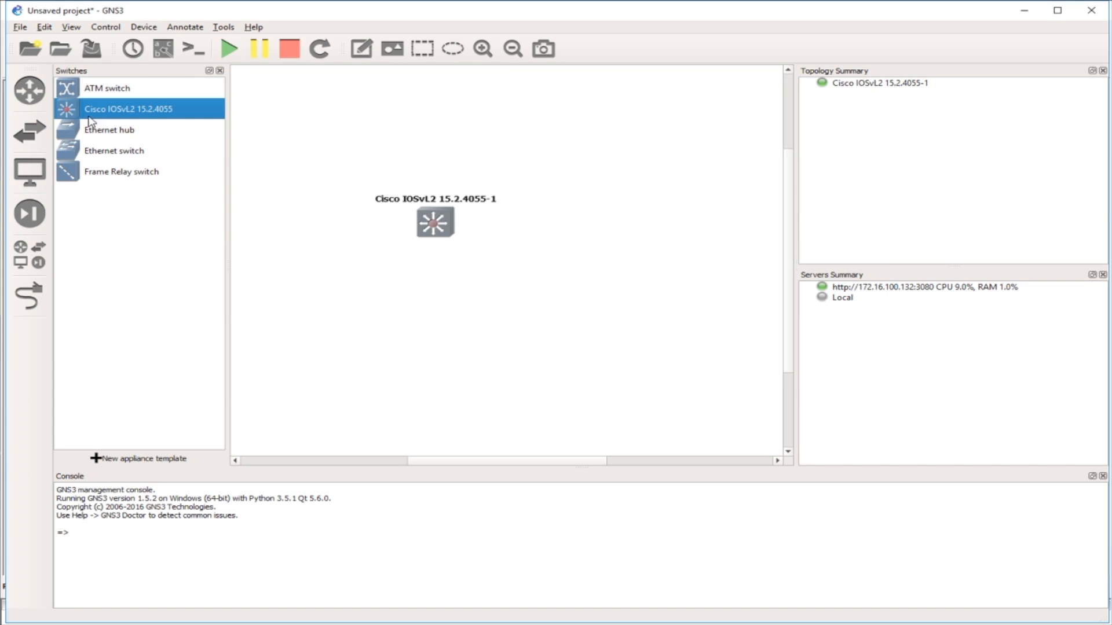
pyautogui.click(22, 27)
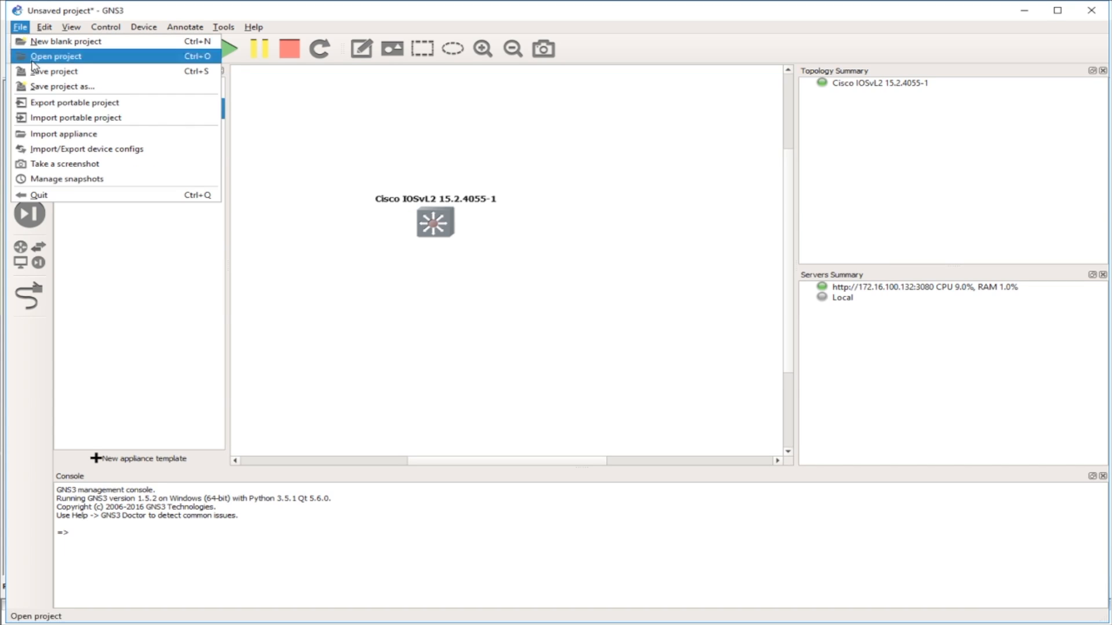
pyautogui.click(51, 136)
pyautogui.doubleClick(206, 111)
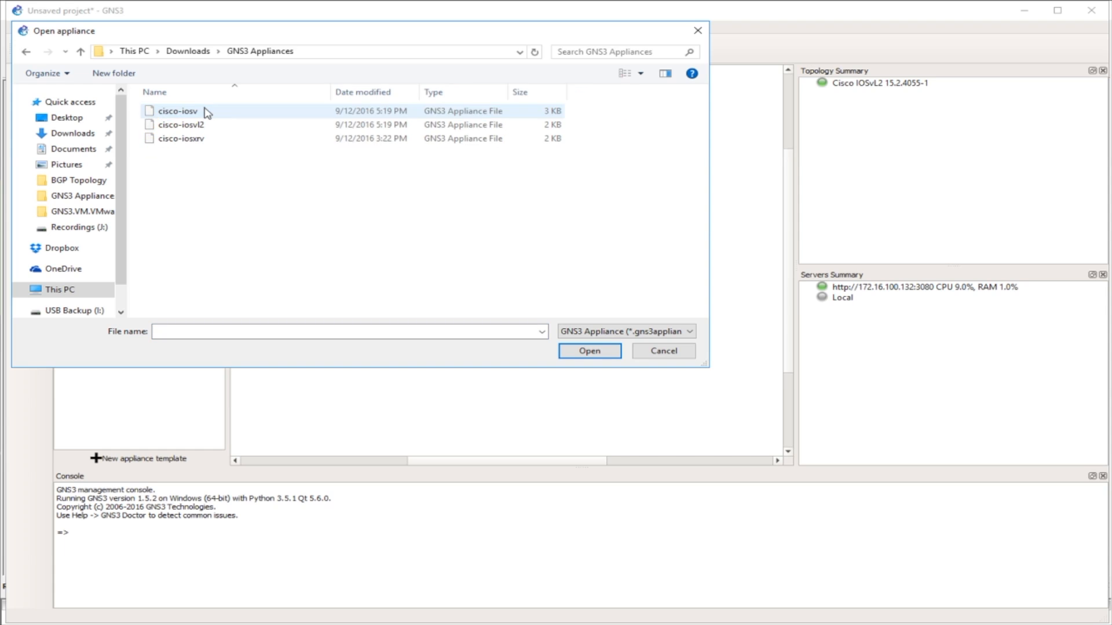
pyautogui.doubleClick(196, 112)
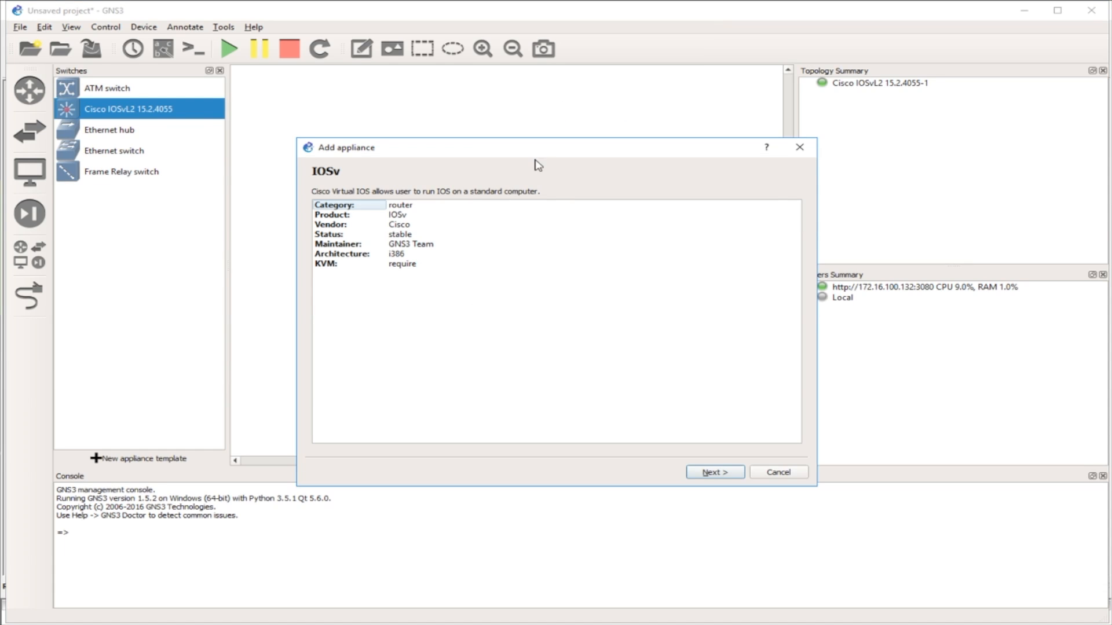
pyautogui.moveTo(506, 146); pyautogui.dragTo(471, 107)
pyautogui.click(656, 428)
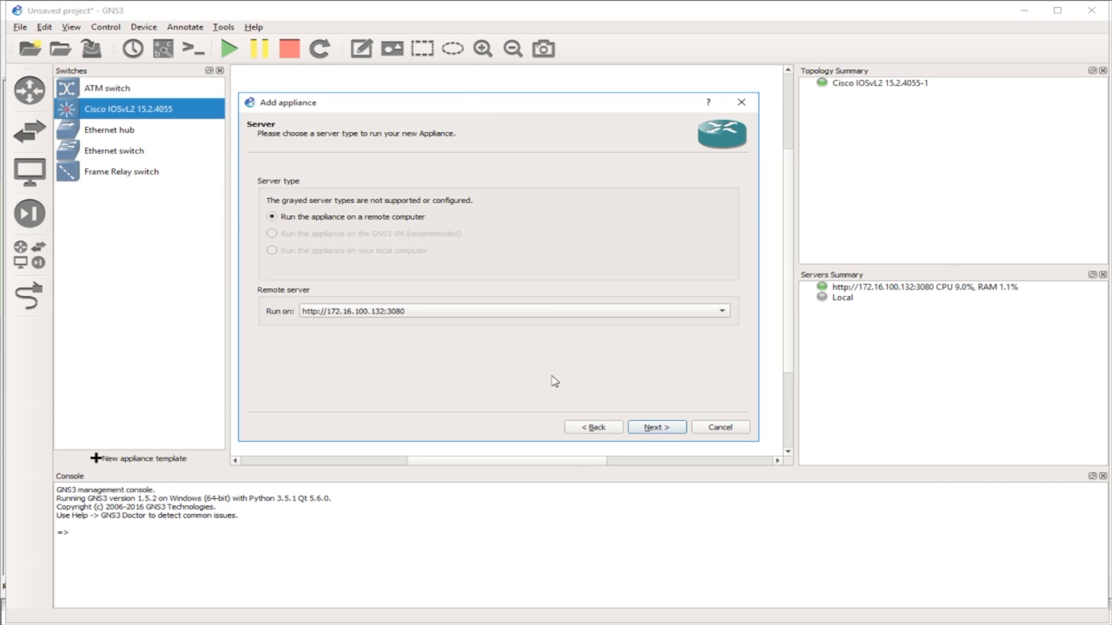
pyautogui.click(659, 430)
pyautogui.click(657, 429)
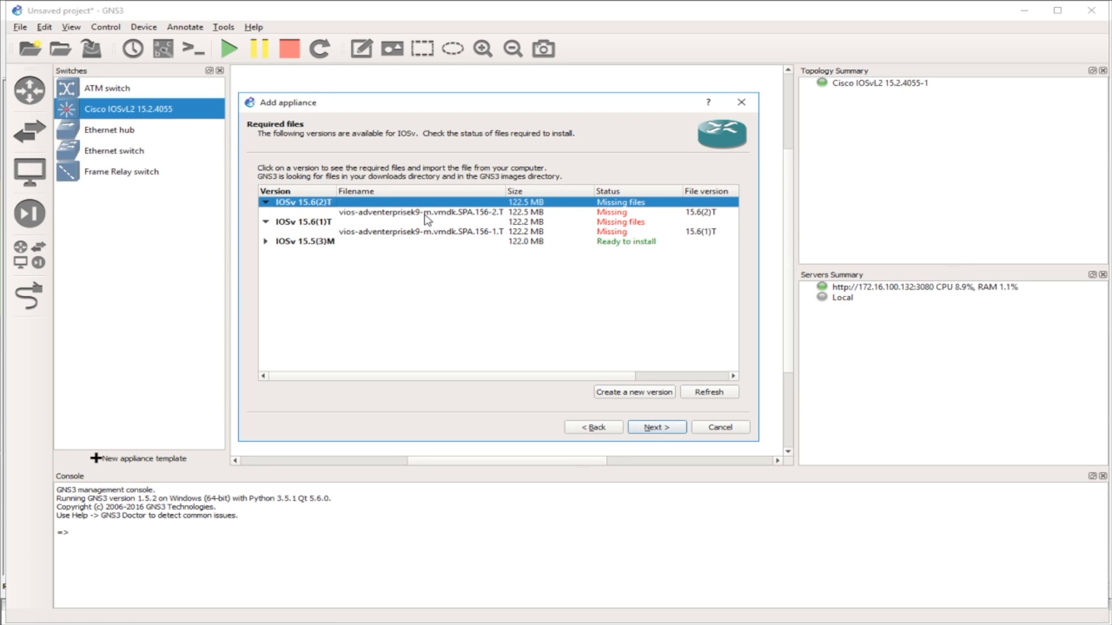
# - Expand IOSv 15.5(3)M, widen the Filename column, and install that version using its vios-adventerprisek9-m.vmdk.SPA.155-3.M image
pyautogui.click(266, 242)
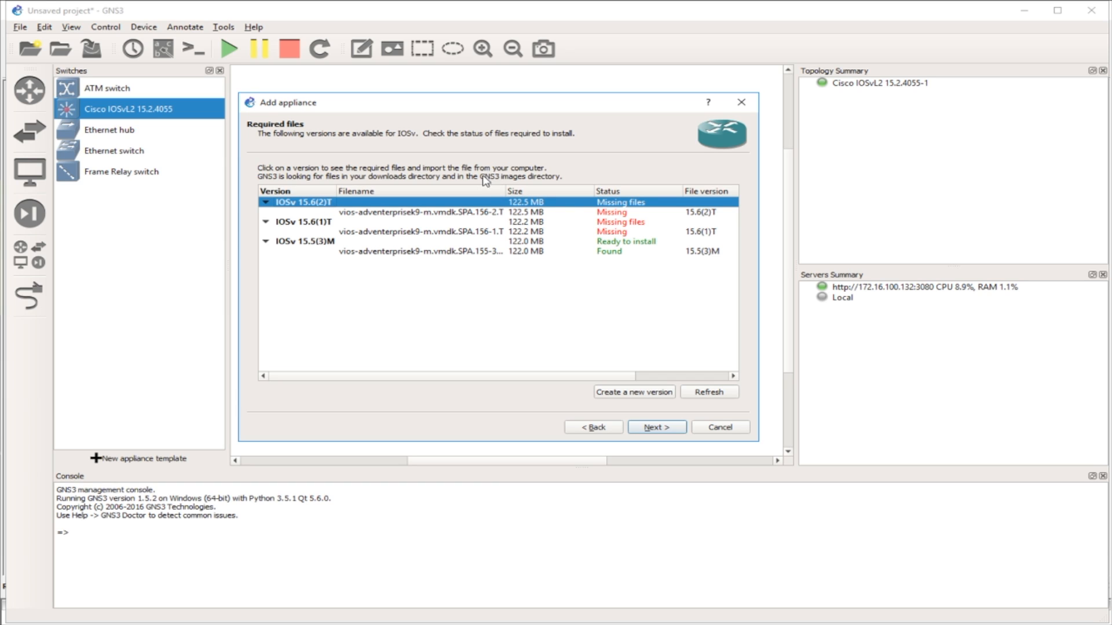
pyautogui.moveTo(505, 190); pyautogui.dragTo(522, 190)
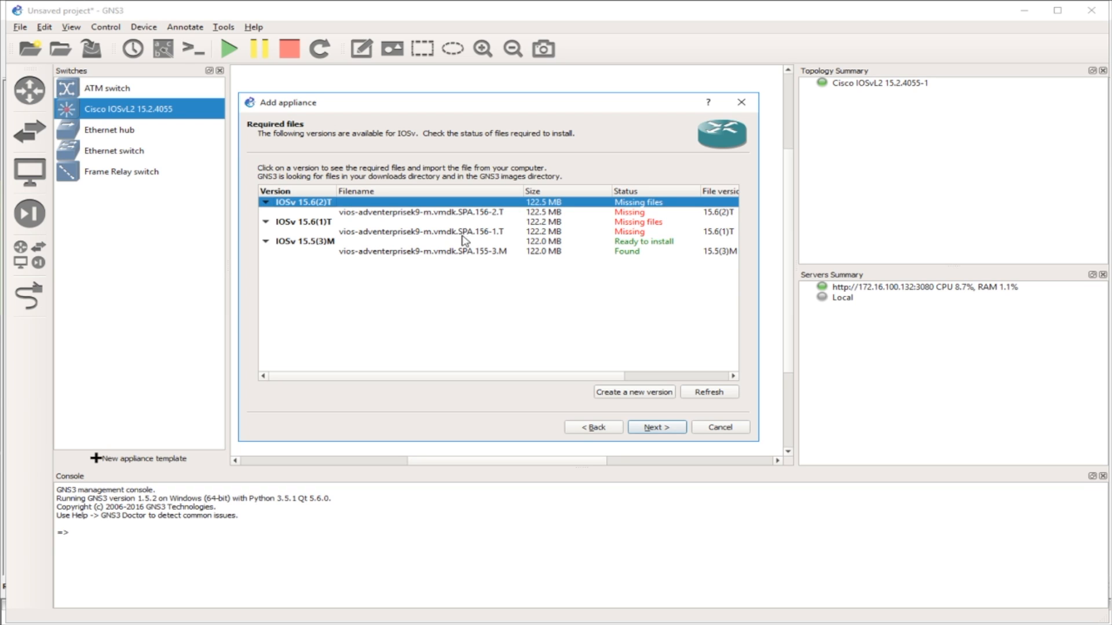
pyautogui.click(657, 429)
pyautogui.click(571, 291)
pyautogui.click(418, 253)
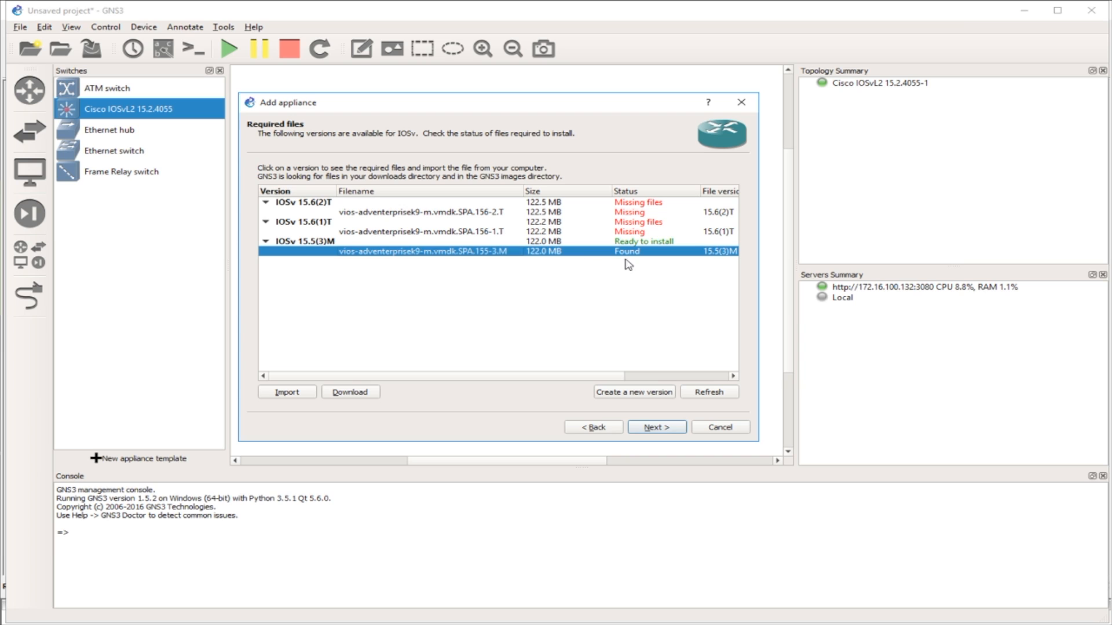
pyautogui.click(669, 430)
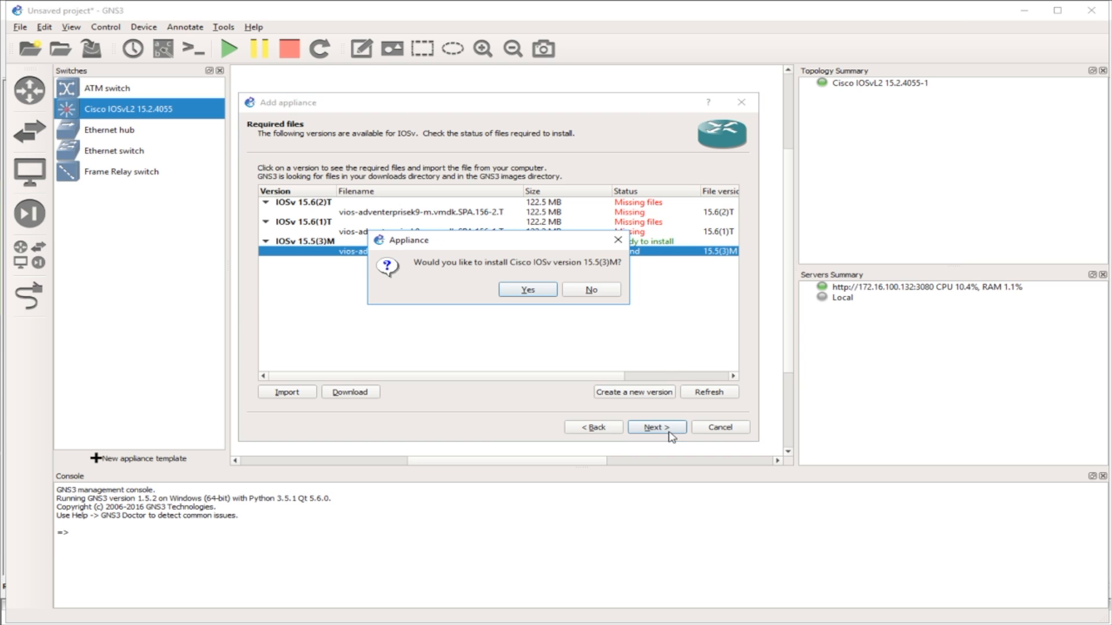
pyautogui.click(527, 290)
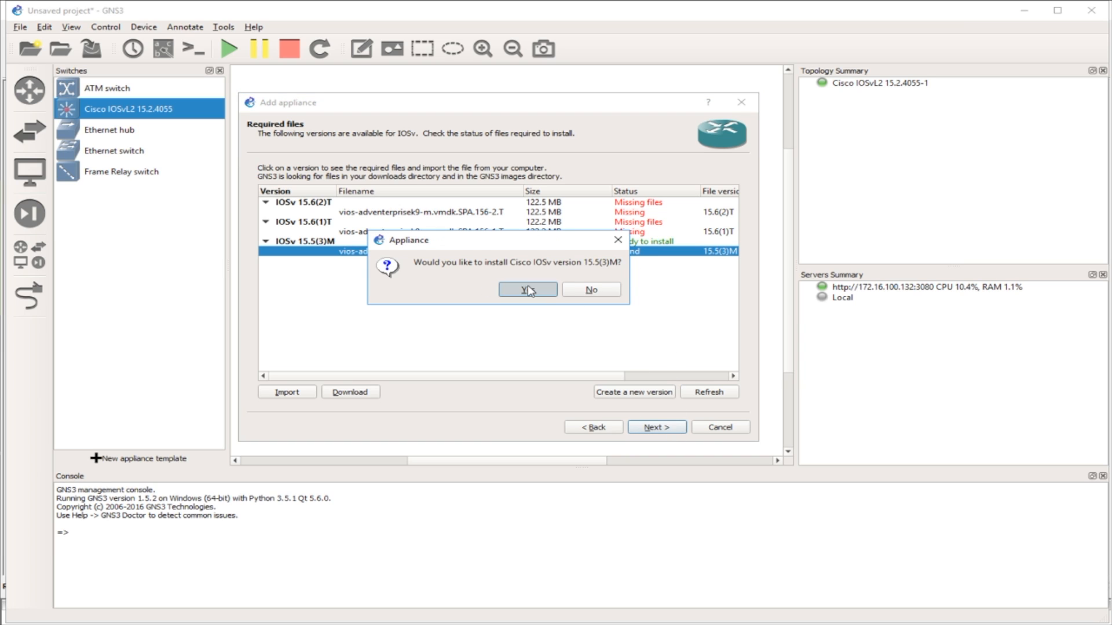
pyautogui.click(648, 428)
pyautogui.click(603, 335)
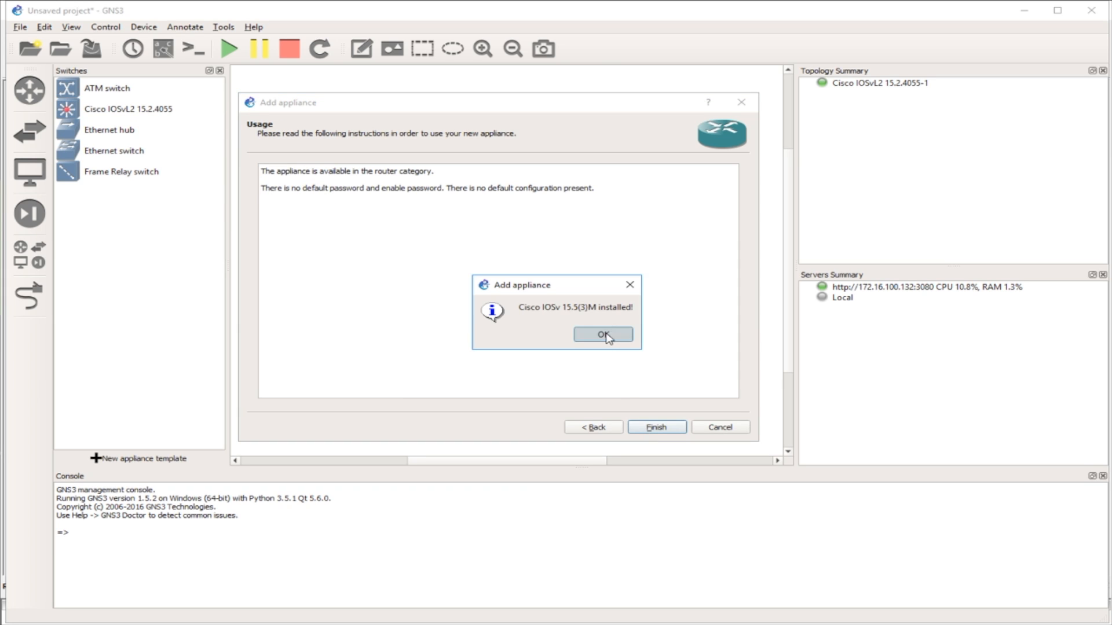
# - Move the switch toward the workspace's upper left, place a Cisco IOSv 15.5(3)M router below it, and upload the router's missing image to the remote server
pyautogui.click(30, 91)
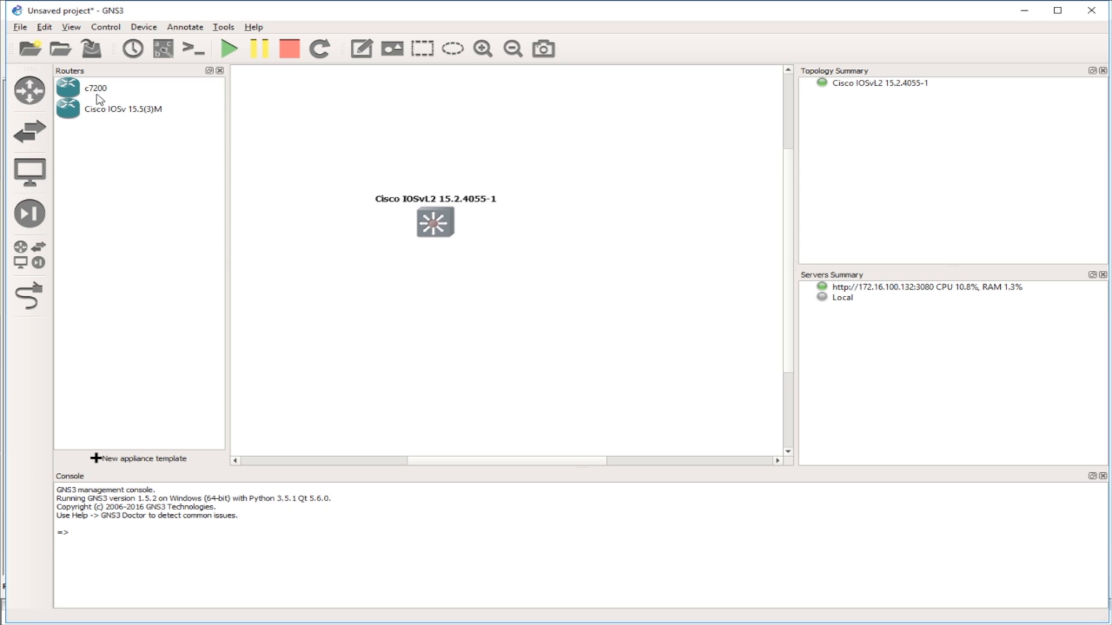
pyautogui.moveTo(437, 231); pyautogui.dragTo(336, 148)
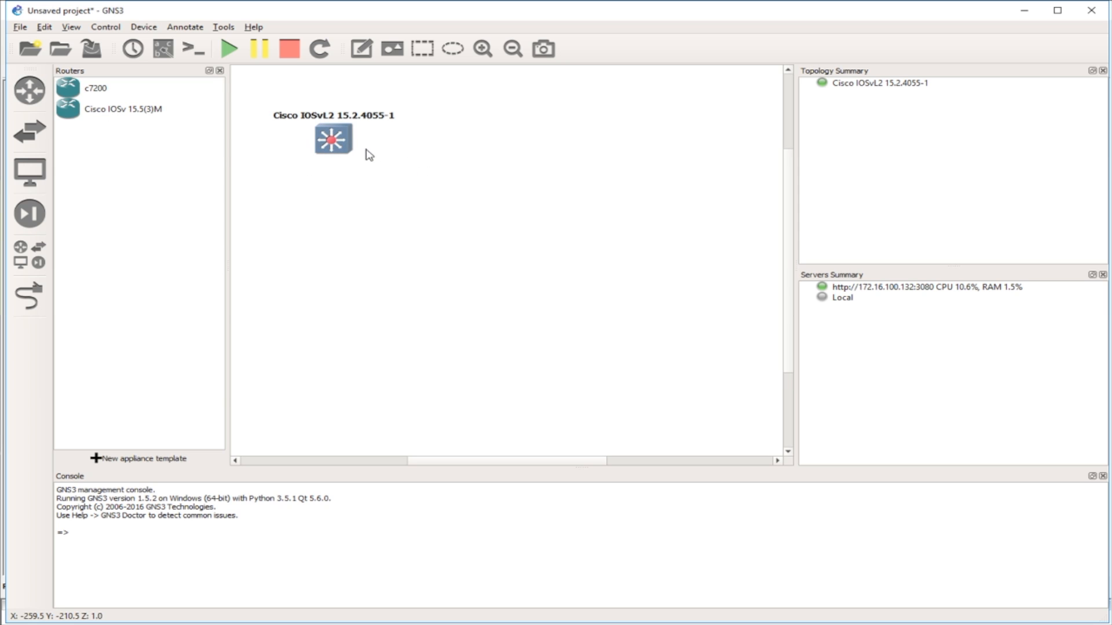
pyautogui.click(951, 288)
pyautogui.moveTo(72, 109); pyautogui.dragTo(437, 225)
pyautogui.moveTo(472, 287); pyautogui.dragTo(407, 278)
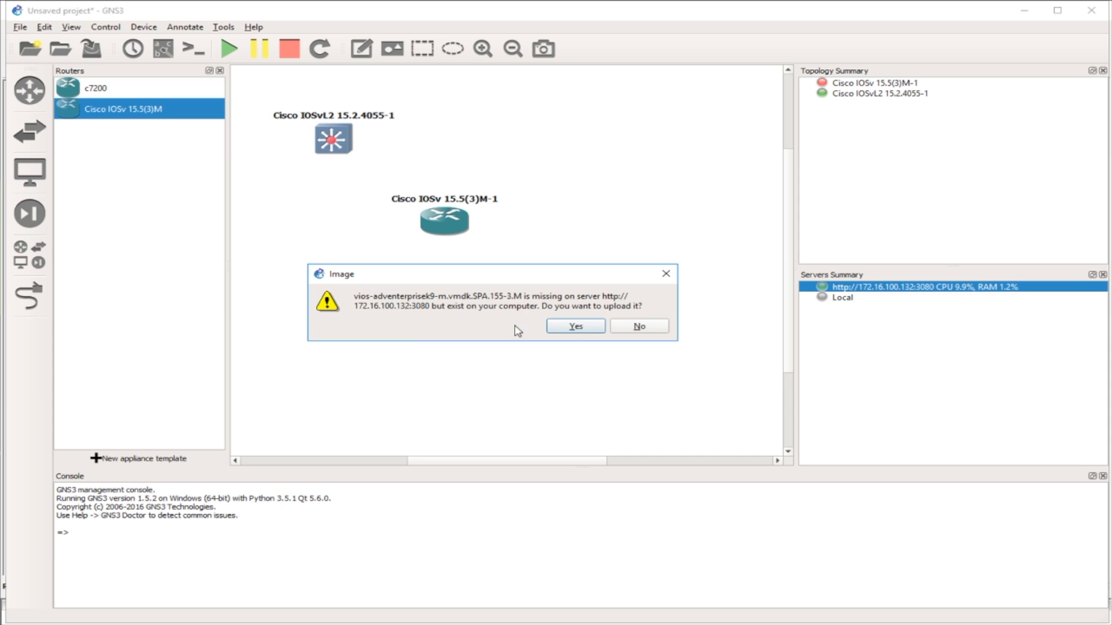
pyautogui.click(574, 330)
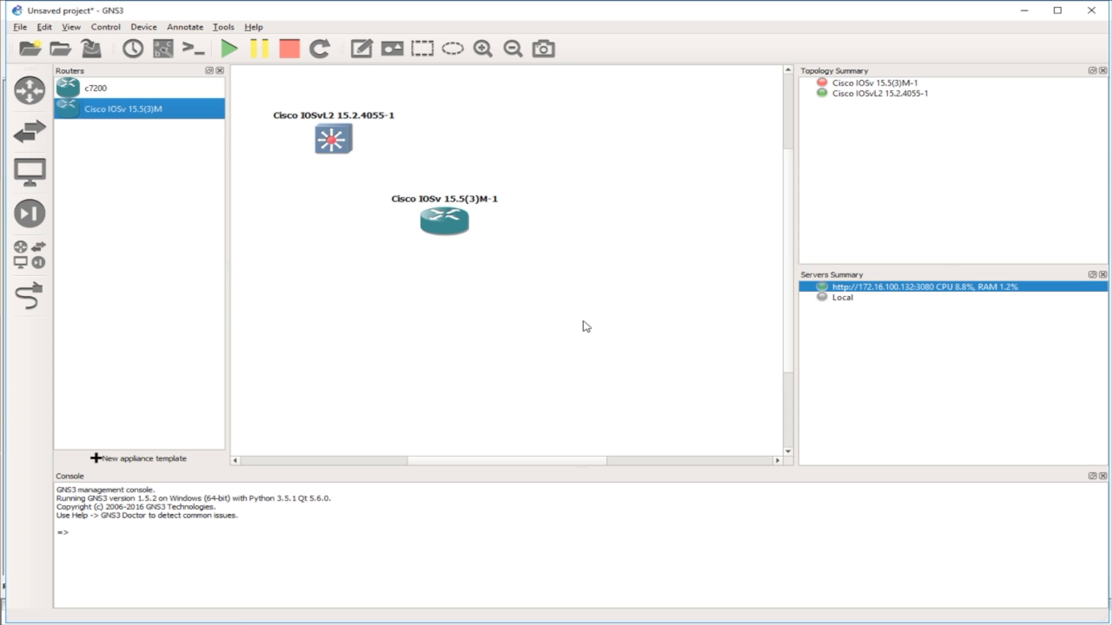
# - Check the switch's console output, start the Cisco IOSv router, and open its console positioned over the Topology Summary
pyautogui.click(342, 624)
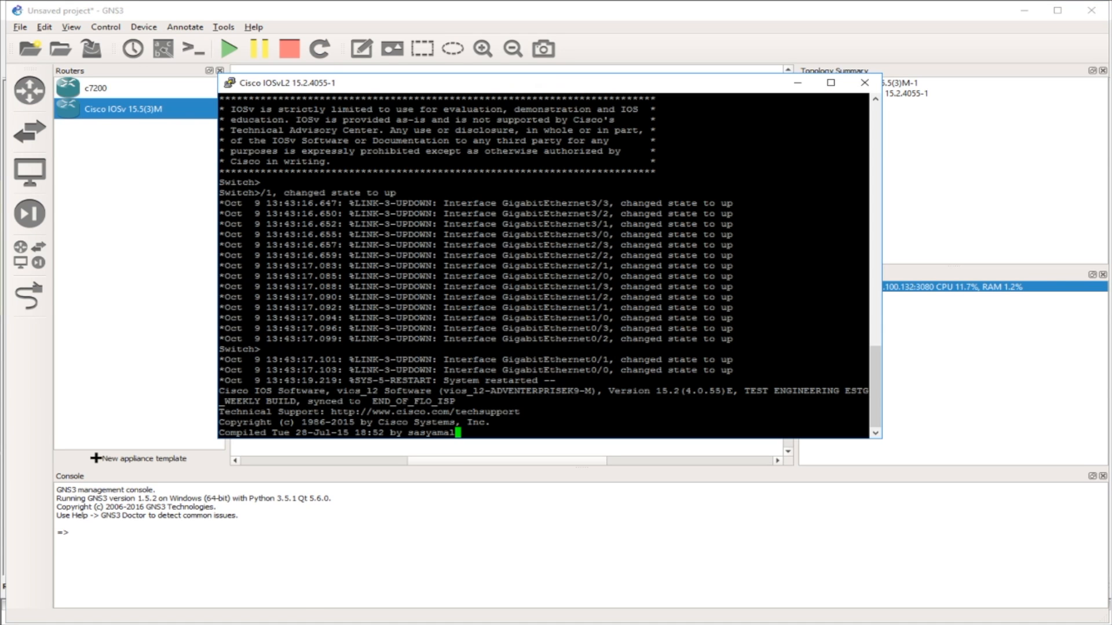
pyautogui.click(170, 316)
pyautogui.rightClick(439, 224)
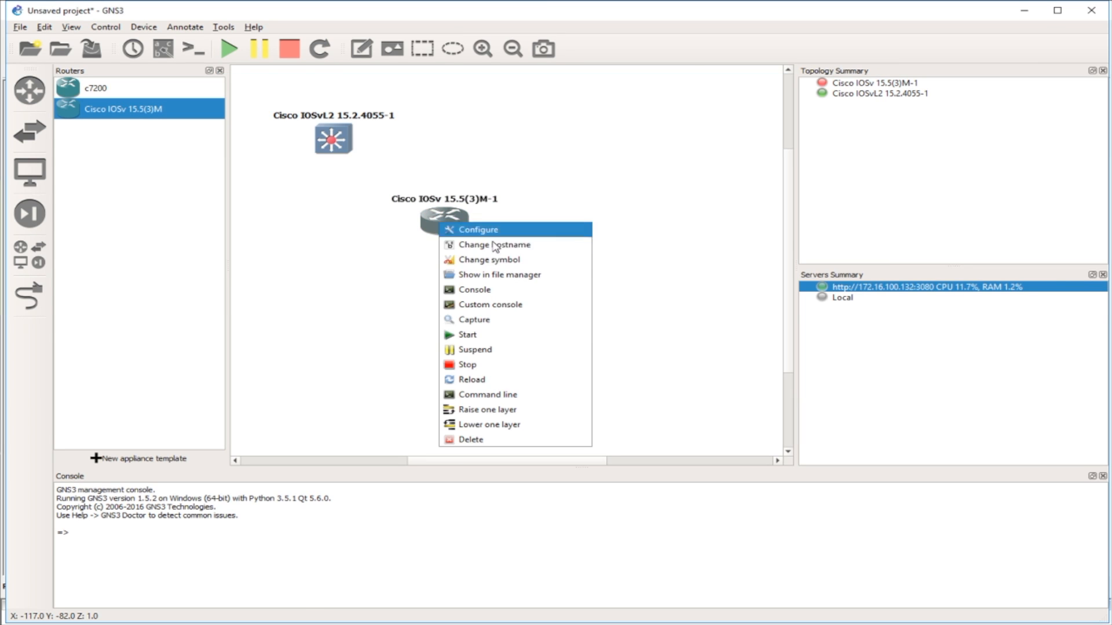
pyautogui.click(492, 338)
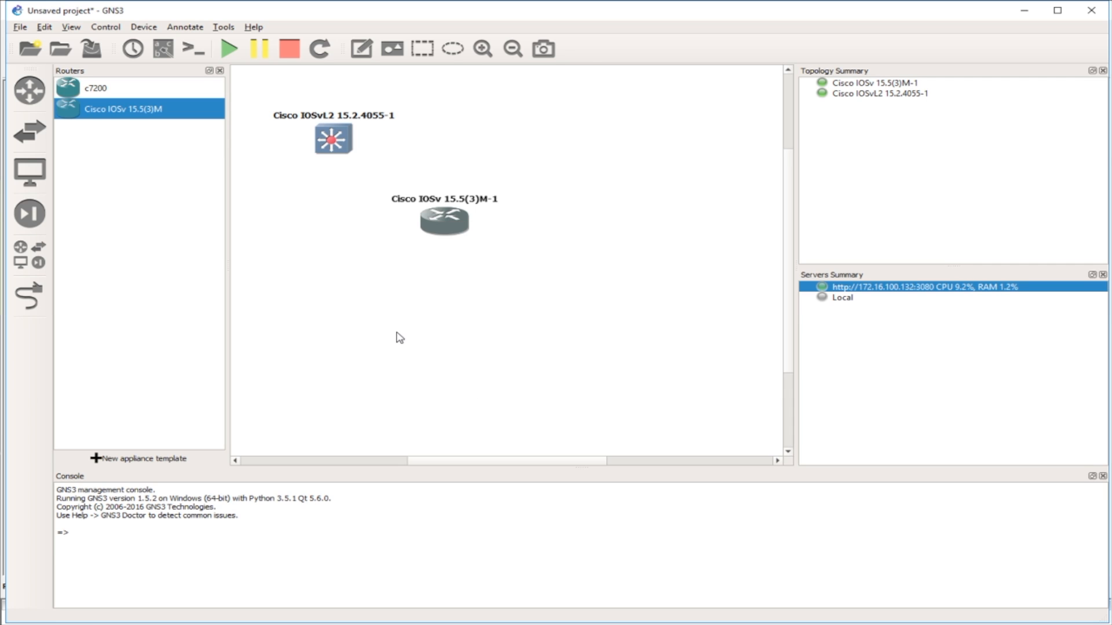
pyautogui.doubleClick(452, 226)
pyautogui.moveTo(147, 50); pyautogui.dragTo(840, 42)
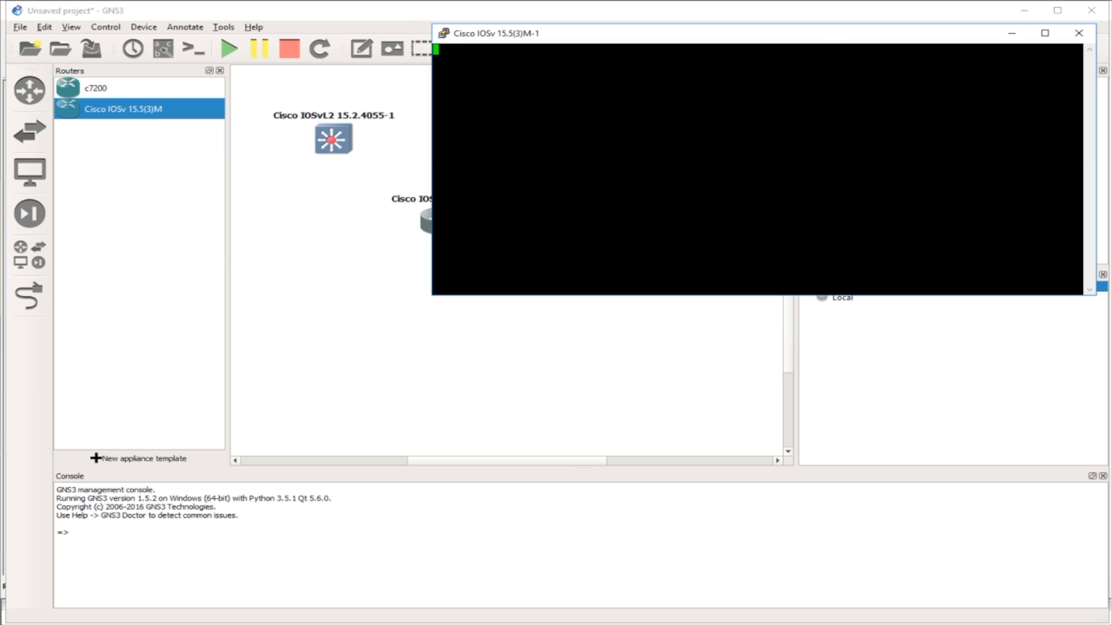
# - Bring back the switch's console and arrange it at the lower left, with the router's console at the upper right
pyautogui.click(236, 624)
pyautogui.click(155, 602)
pyautogui.moveTo(503, 87); pyautogui.dragTo(331, 274)
pyautogui.click(663, 37)
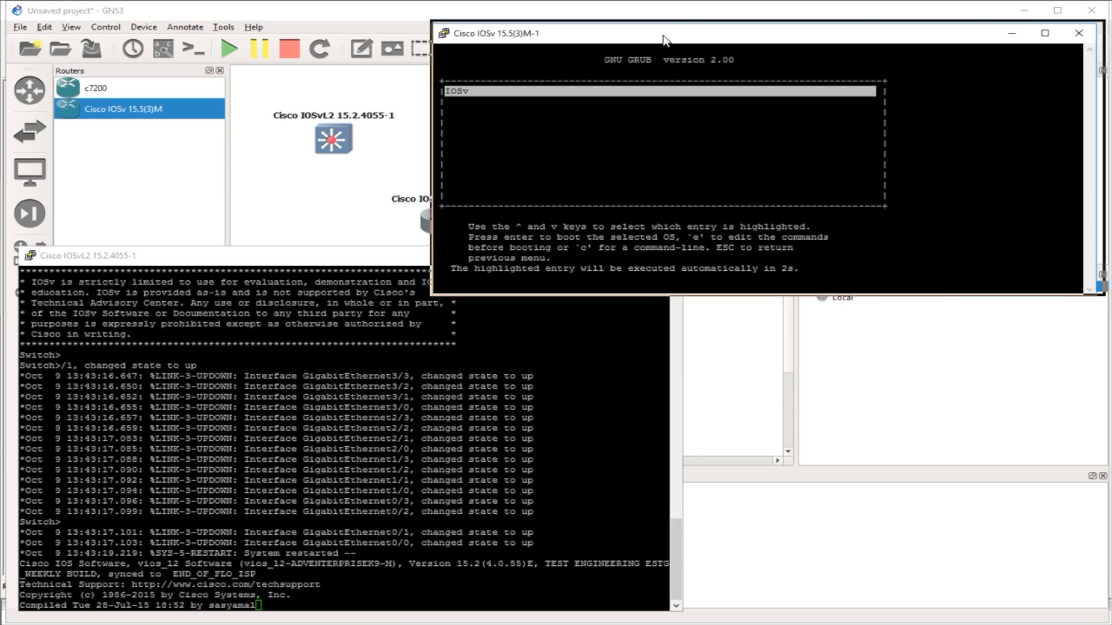
pyautogui.moveTo(663, 37); pyautogui.dragTo(670, 25)
# - In the switch's console, enter privileged mode, set the hostname to SW1 from configuration mode, and return to the privileged prompt
pyautogui.click(246, 470)
pyautogui.press('Return')
pyautogui.press('Return')
pyautogui.press('Return')
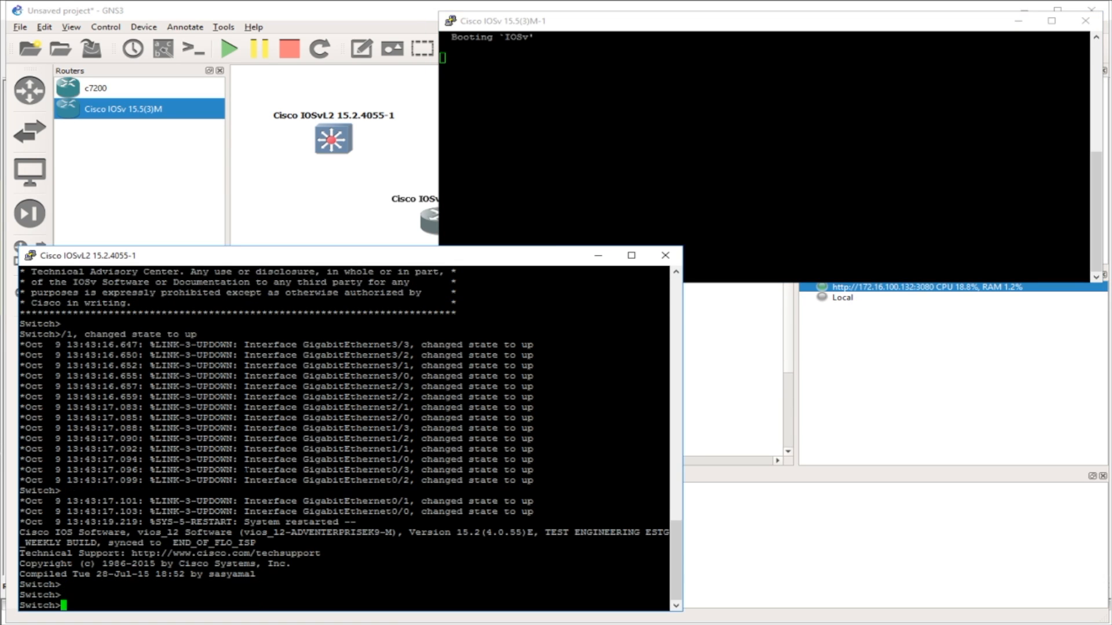
pyautogui.write('en')
pyautogui.press('Return')
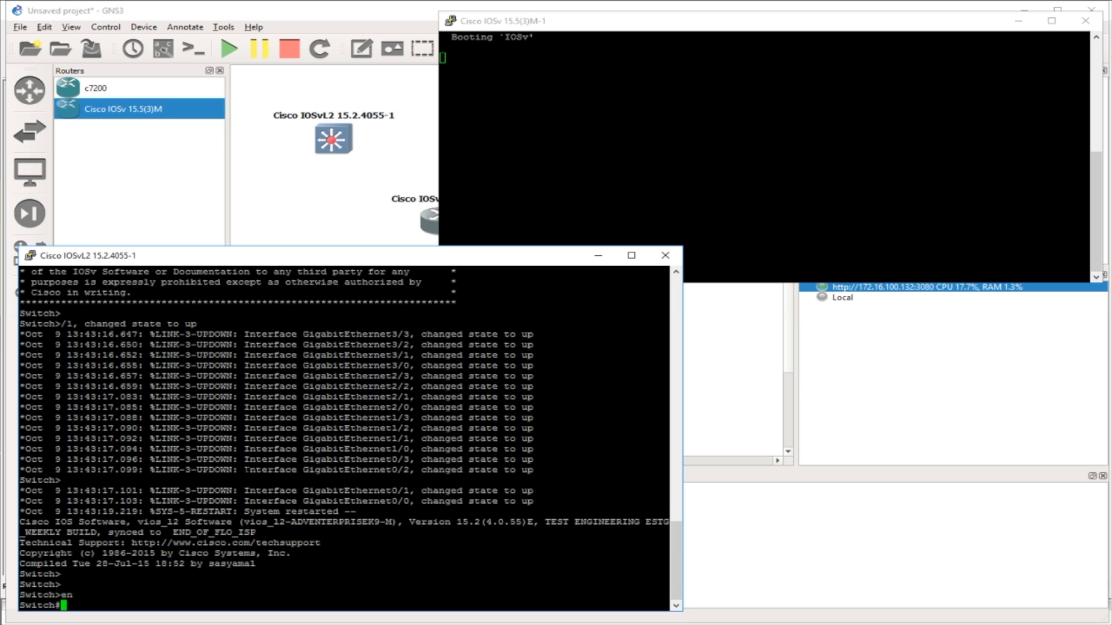
pyautogui.write('conf t')
pyautogui.press('Return')
pyautogui.write('host ')
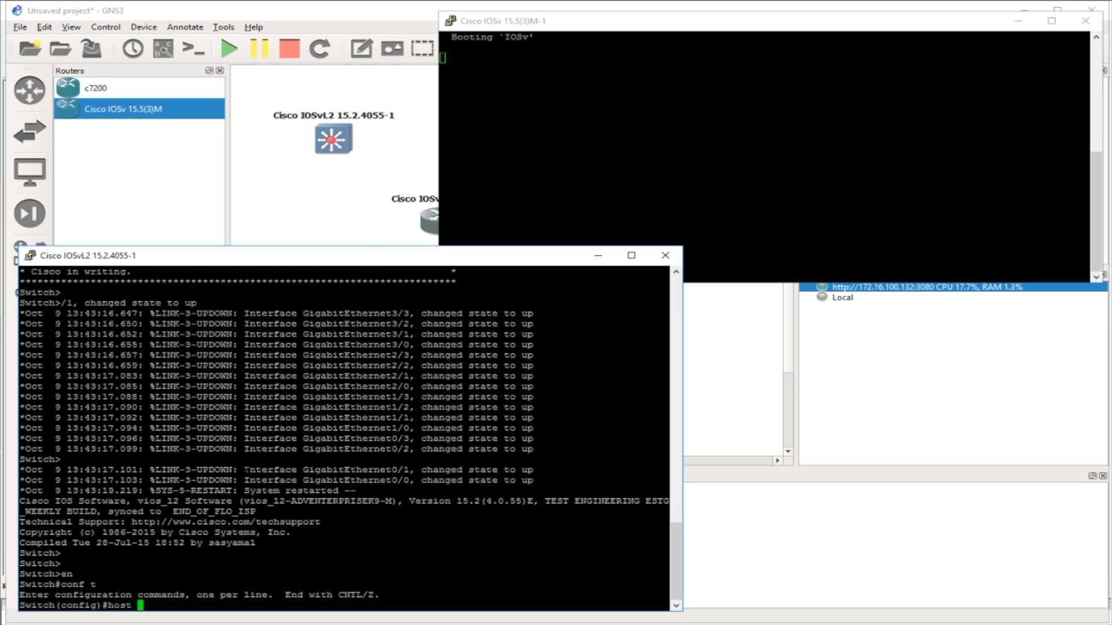
pyautogui.write('SW1')
pyautogui.press('Return')
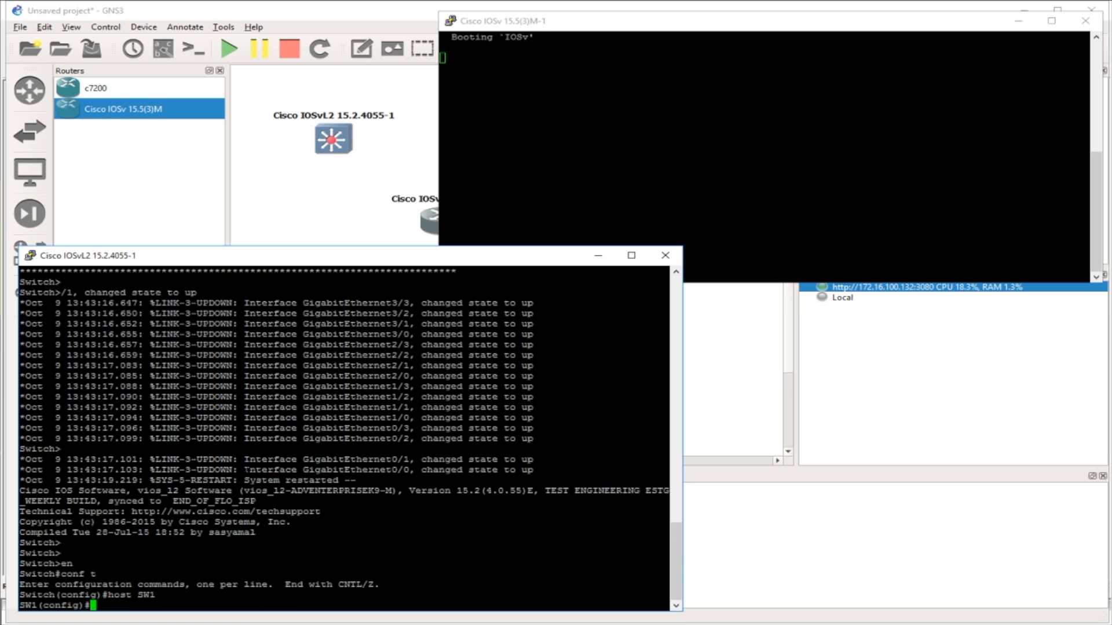
pyautogui.hotkey('ctrl', 'z')
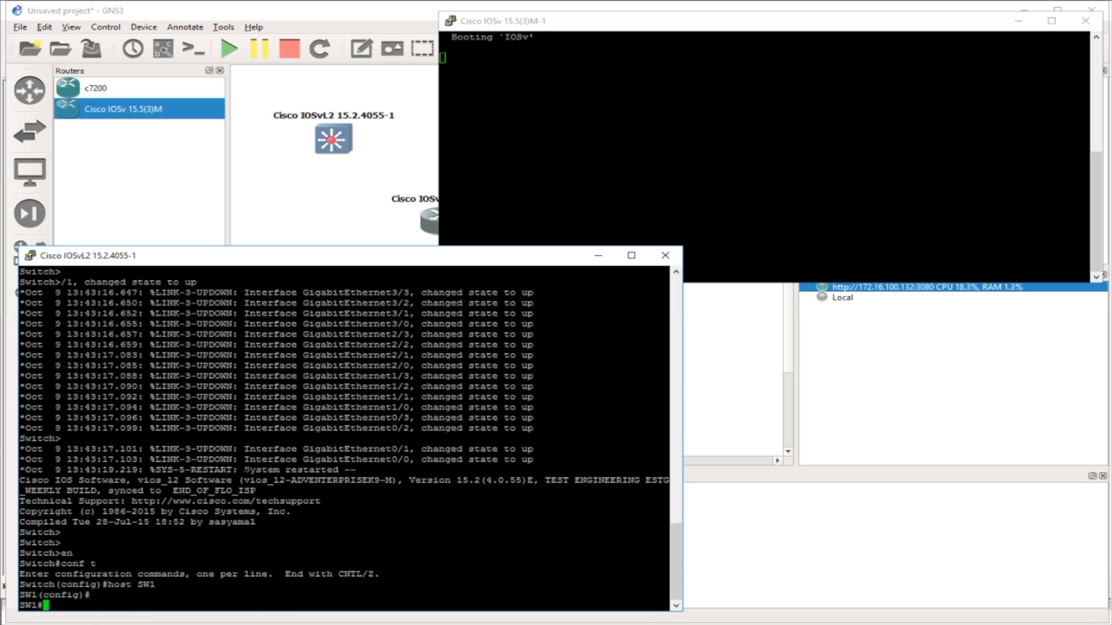
# - Display SW1's running configuration with sh run, enlarge the console window, and page through the output to the interface list
pyautogui.write('sh run')
pyautogui.press('Return')
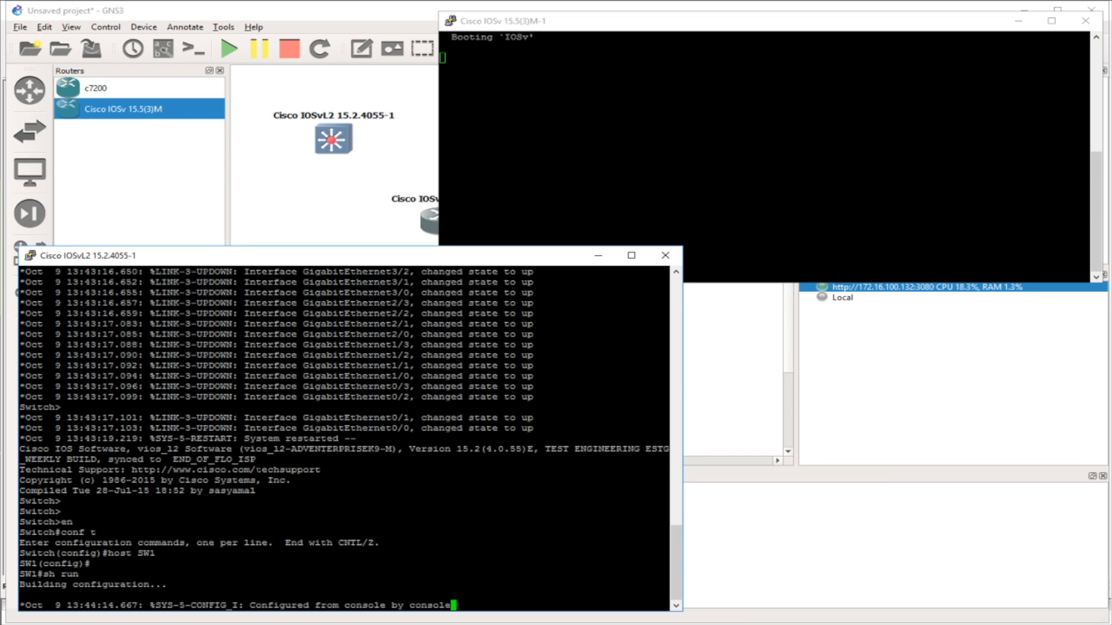
pyautogui.moveTo(309, 259); pyautogui.dragTo(337, 68)
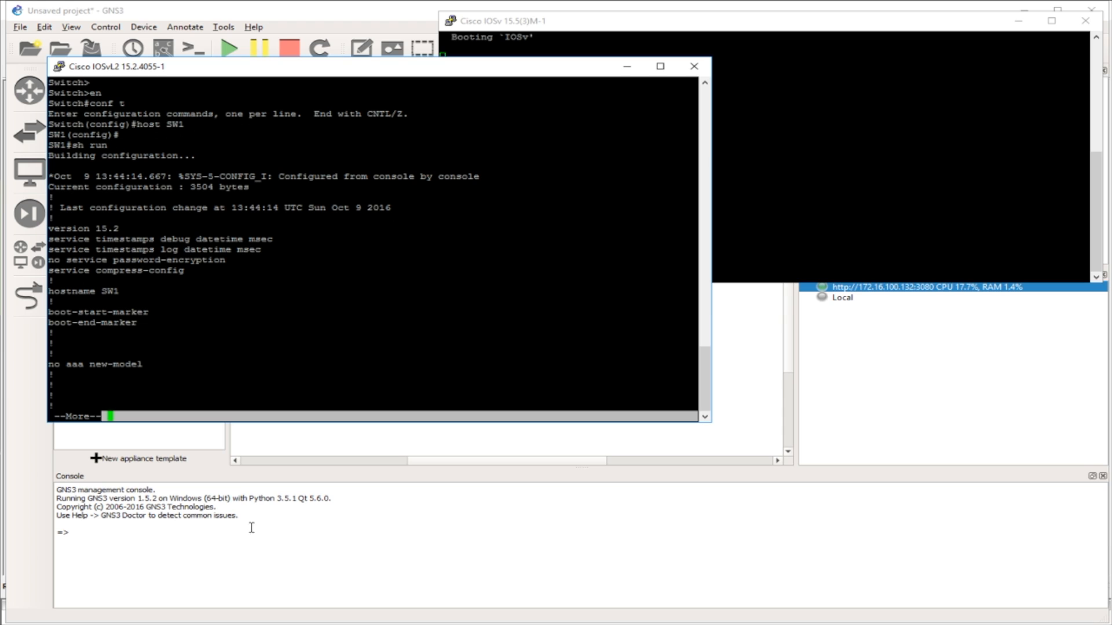
pyautogui.moveTo(91, 423); pyautogui.dragTo(69, 599)
pyautogui.press('space')
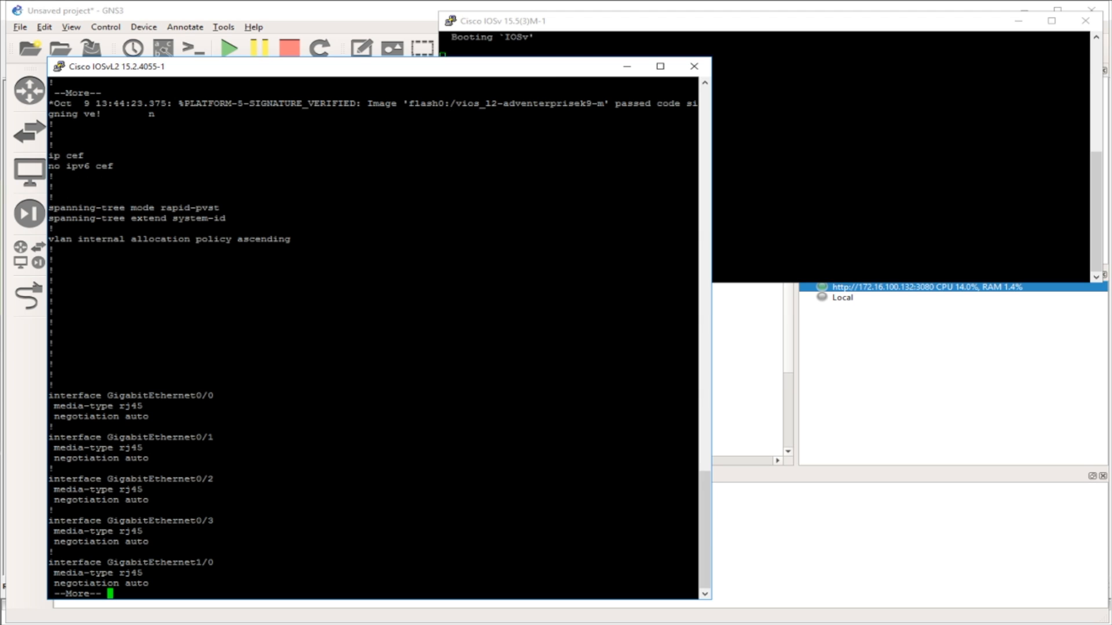
pyautogui.press('space')
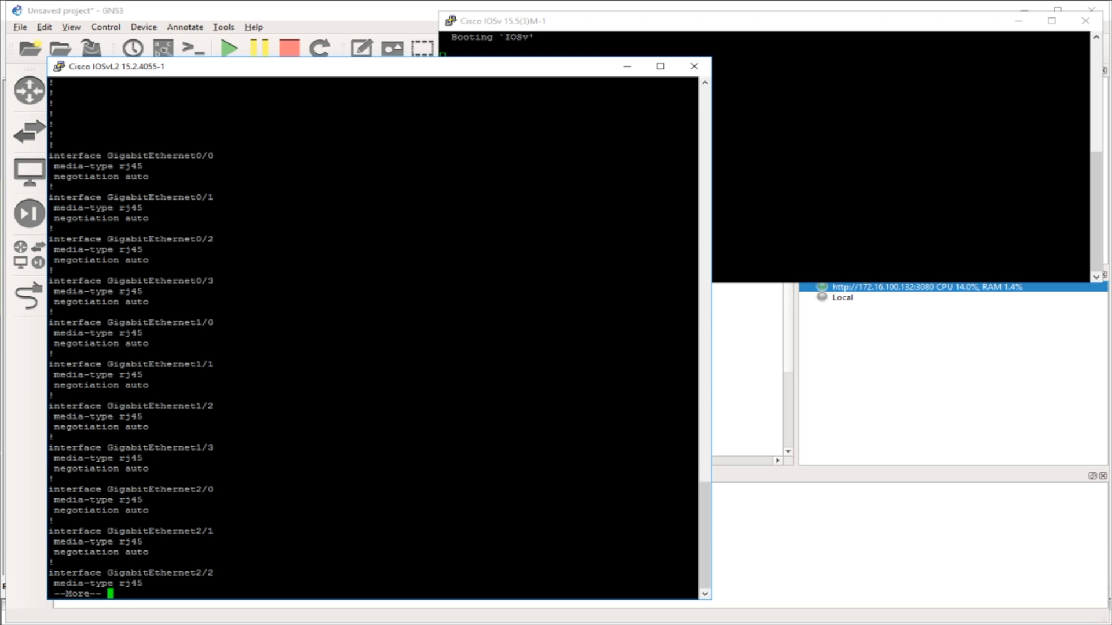
pyautogui.press('space')
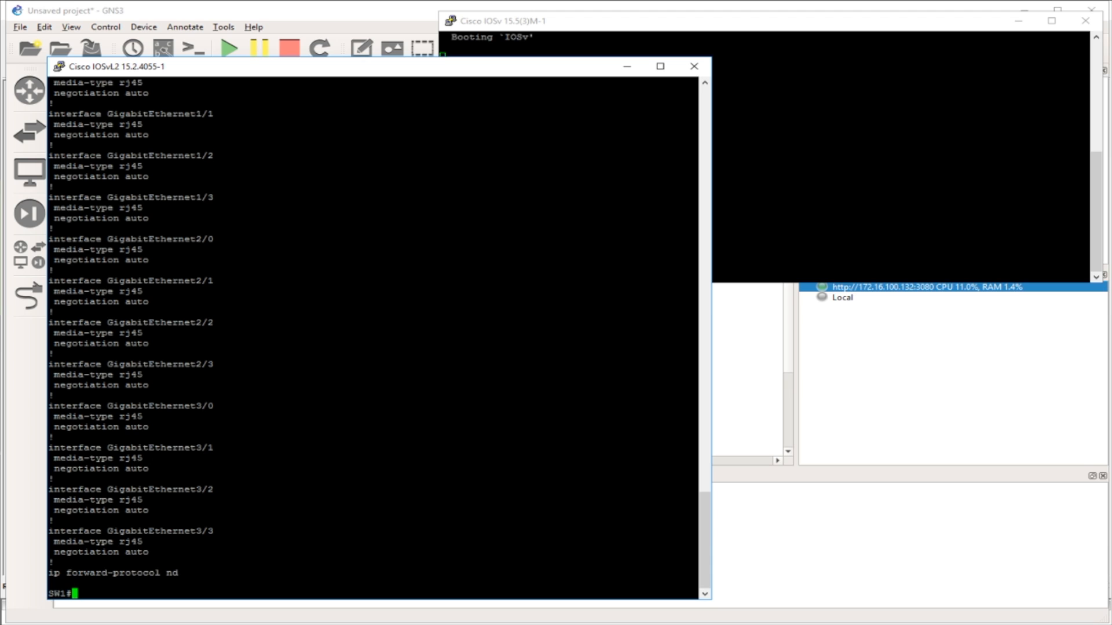
# - Create VLAN 10 named XIE on SW1, exit VLAN configuration, and list the VLANs with do sh vlan bri
pyautogui.write('conf t')
pyautogui.press('Return')
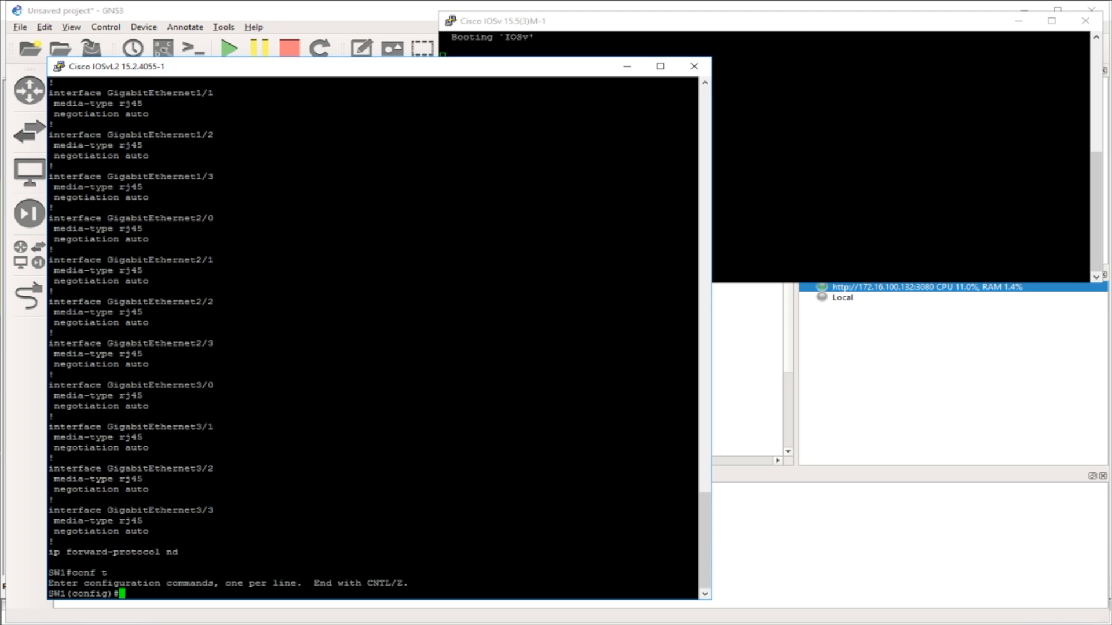
pyautogui.write('vlan 10')
pyautogui.press('Return')
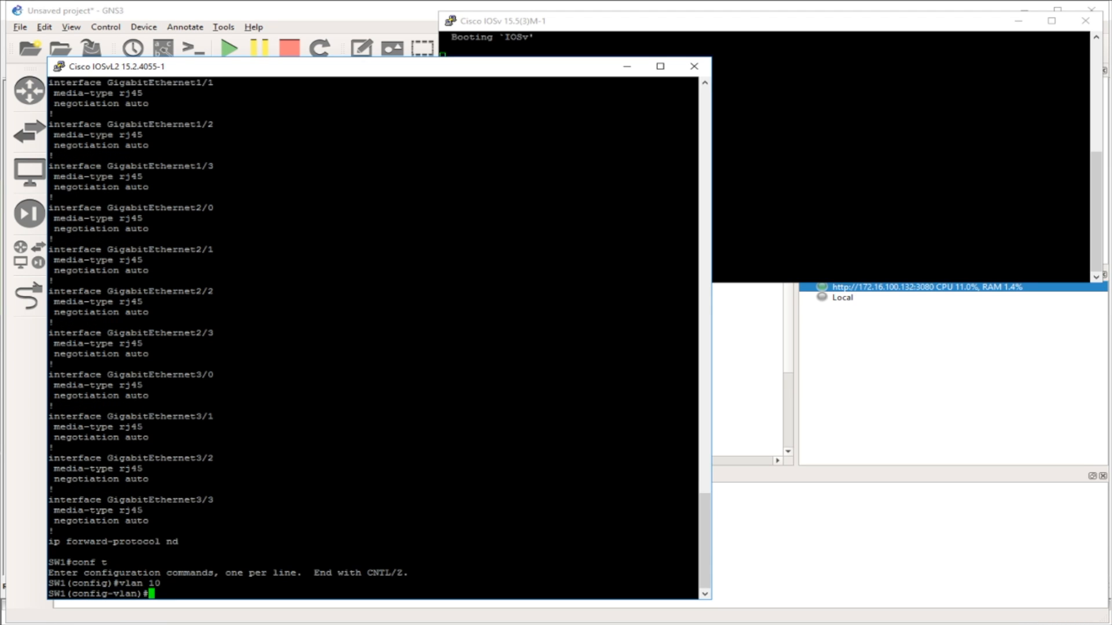
pyautogui.write('name XIE')
pyautogui.press('Return')
pyautogui.write('exit')
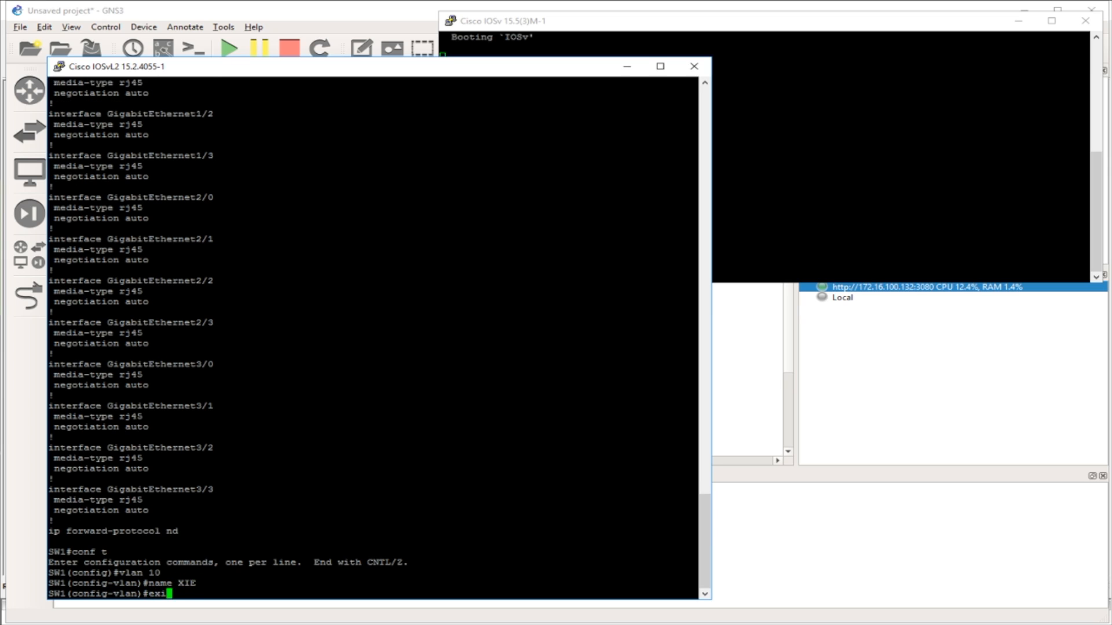
pyautogui.press('Return')
pyautogui.write('do sh vlan bri')
pyautogui.press('Return')
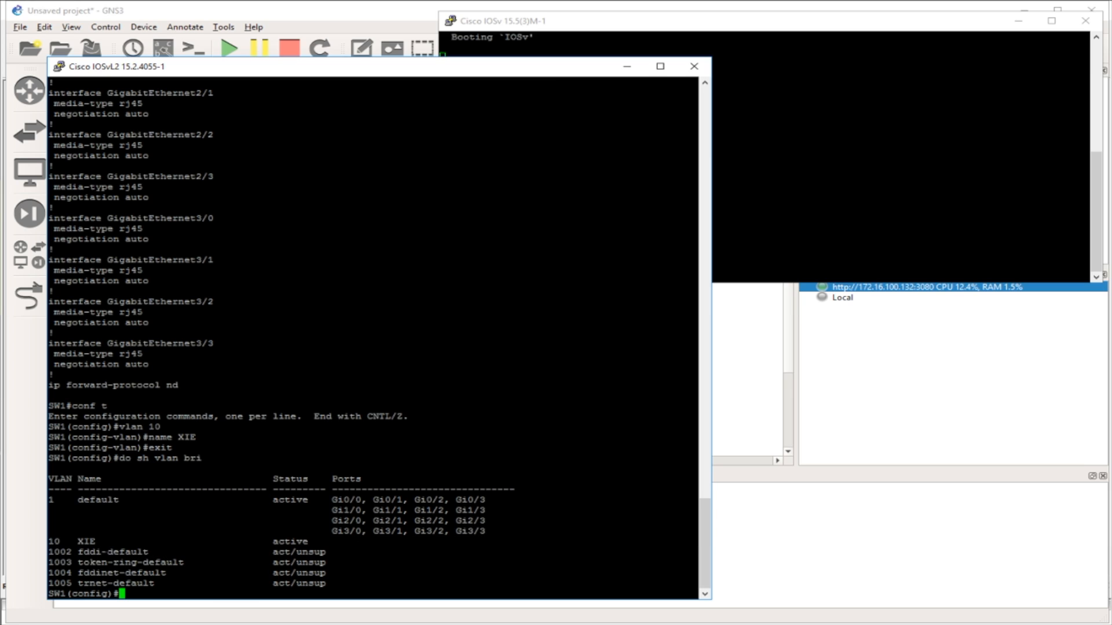
# - Move the router's console down toward the middle, lower the switch's console, and close the switch's console window
pyautogui.click(857, 156)
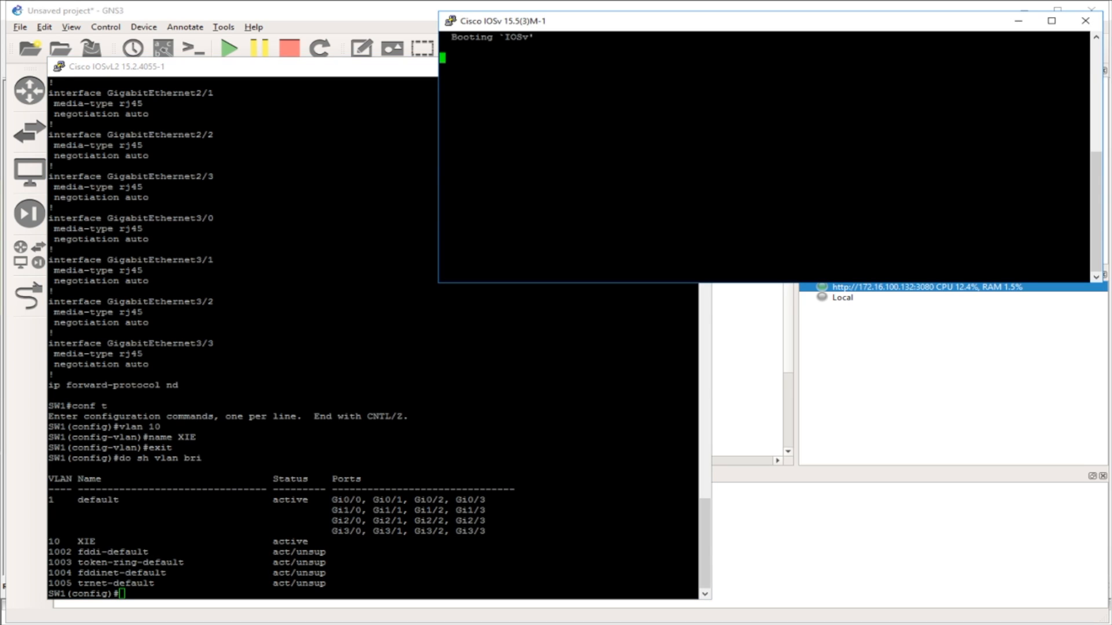
pyautogui.moveTo(571, 23); pyautogui.dragTo(565, 138)
pyautogui.click(325, 261)
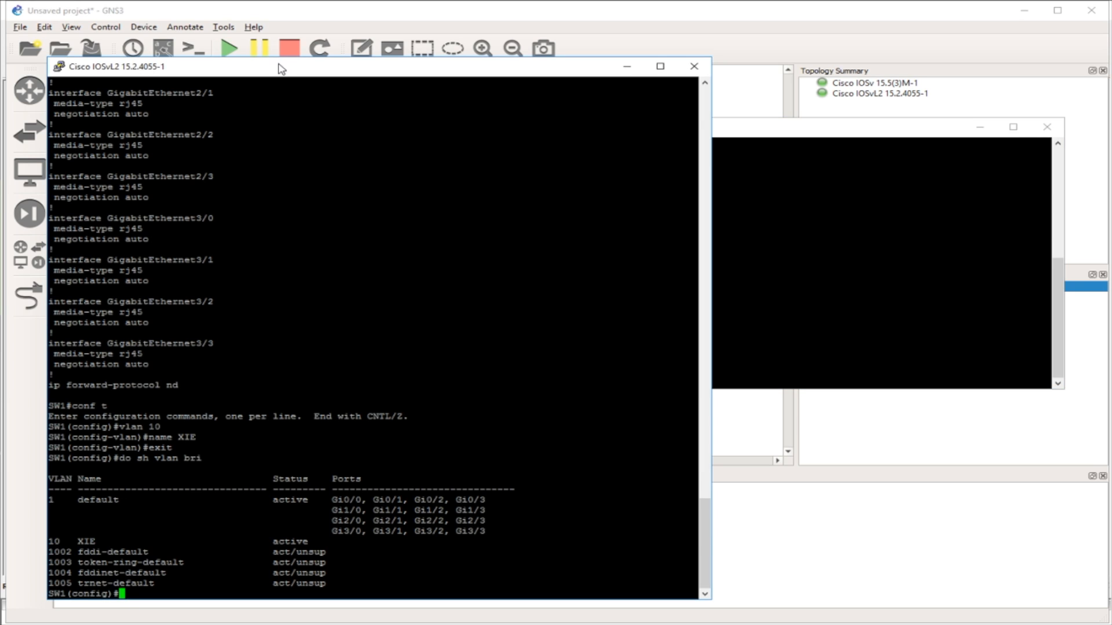
pyautogui.moveTo(277, 56); pyautogui.dragTo(260, 277)
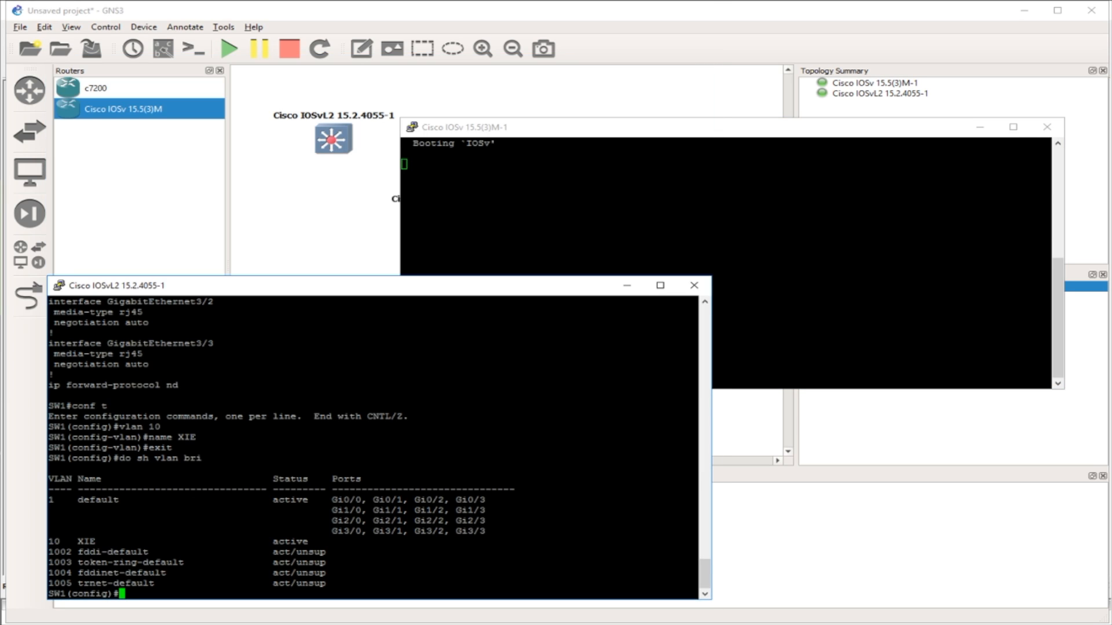
pyautogui.click(693, 280)
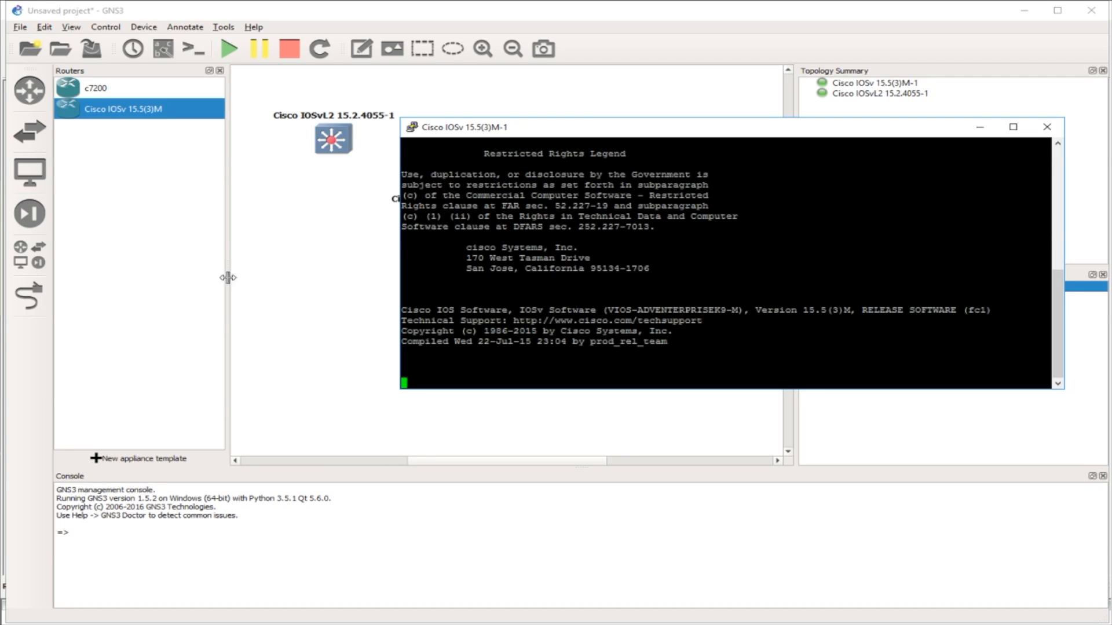
# - In the preferences, change the Telnet console application command to the predefined SecureCRT command and save the settings
pyautogui.click(45, 27)
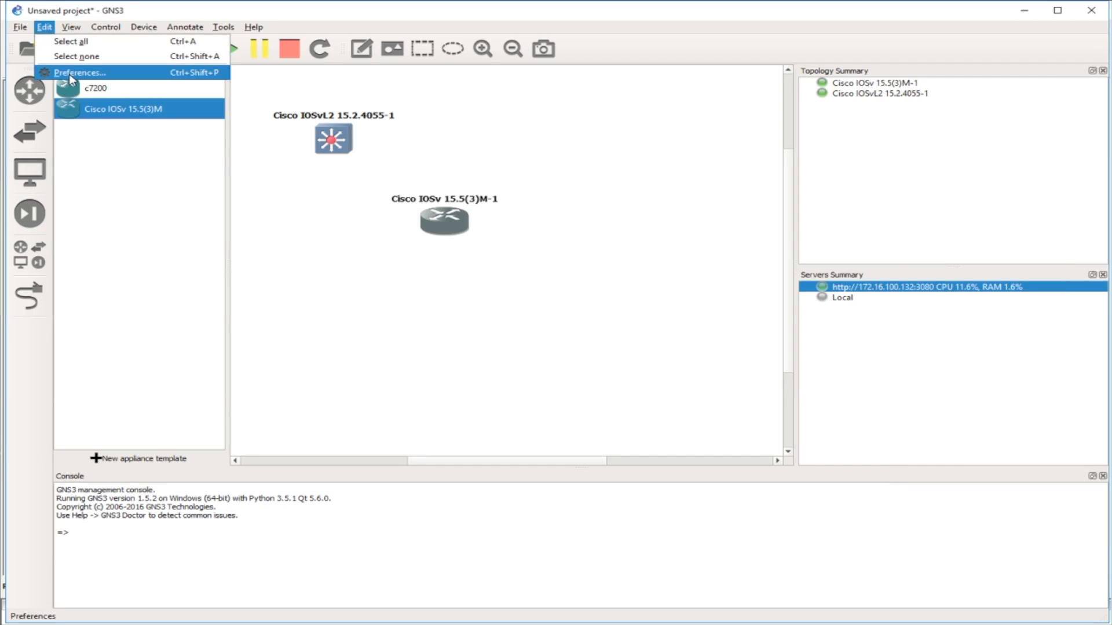
pyautogui.click(70, 74)
pyautogui.click(404, 133)
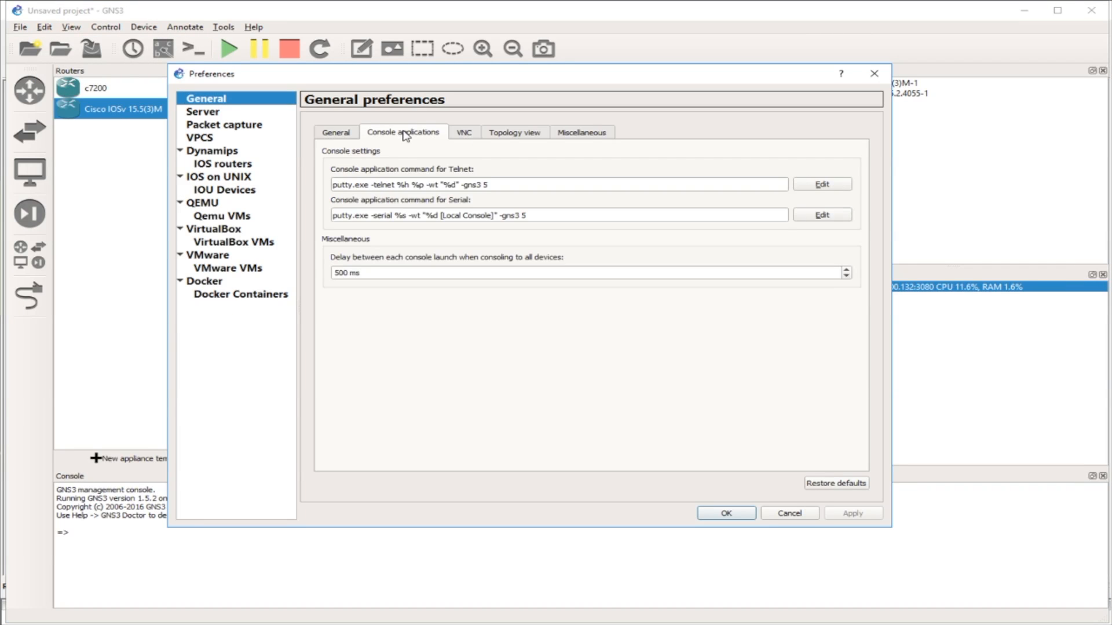
pyautogui.click(838, 185)
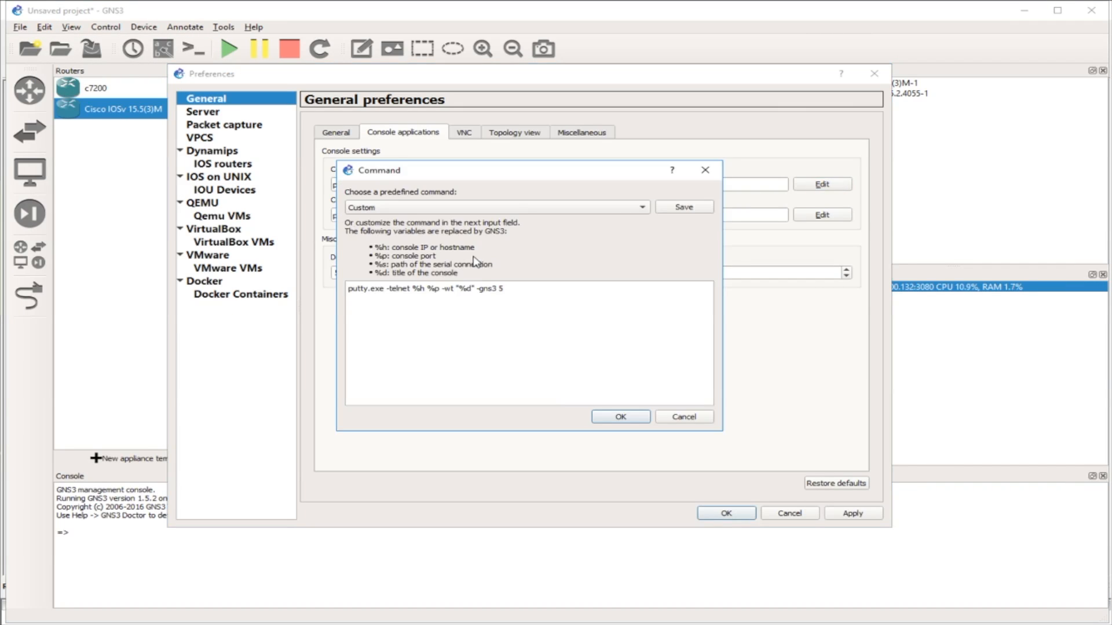
pyautogui.click(442, 208)
pyautogui.click(404, 262)
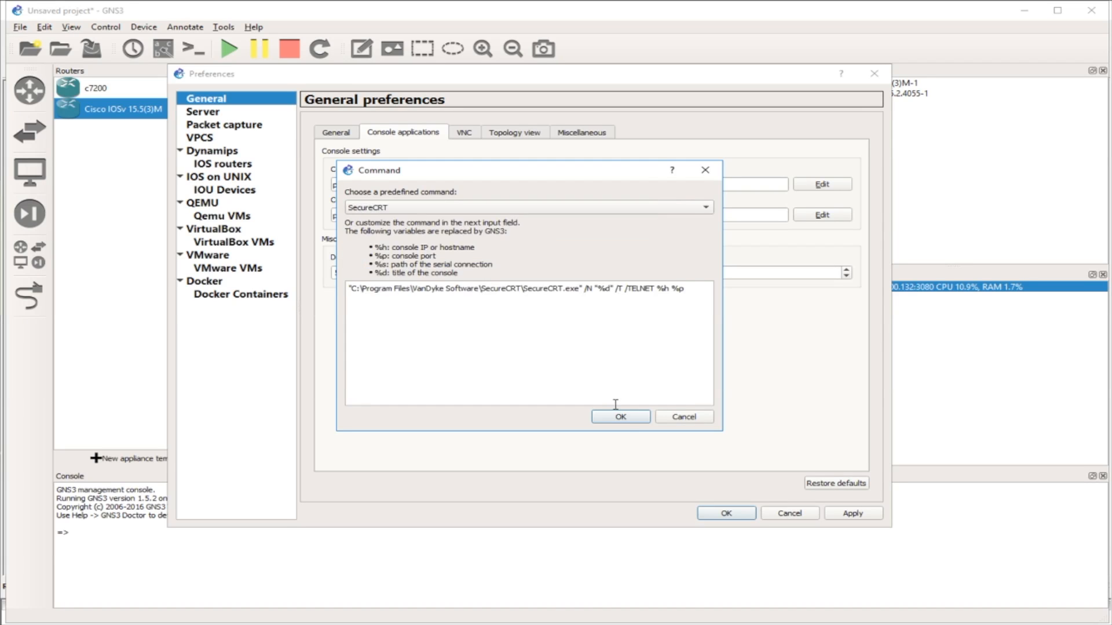
pyautogui.click(621, 417)
pyautogui.click(726, 514)
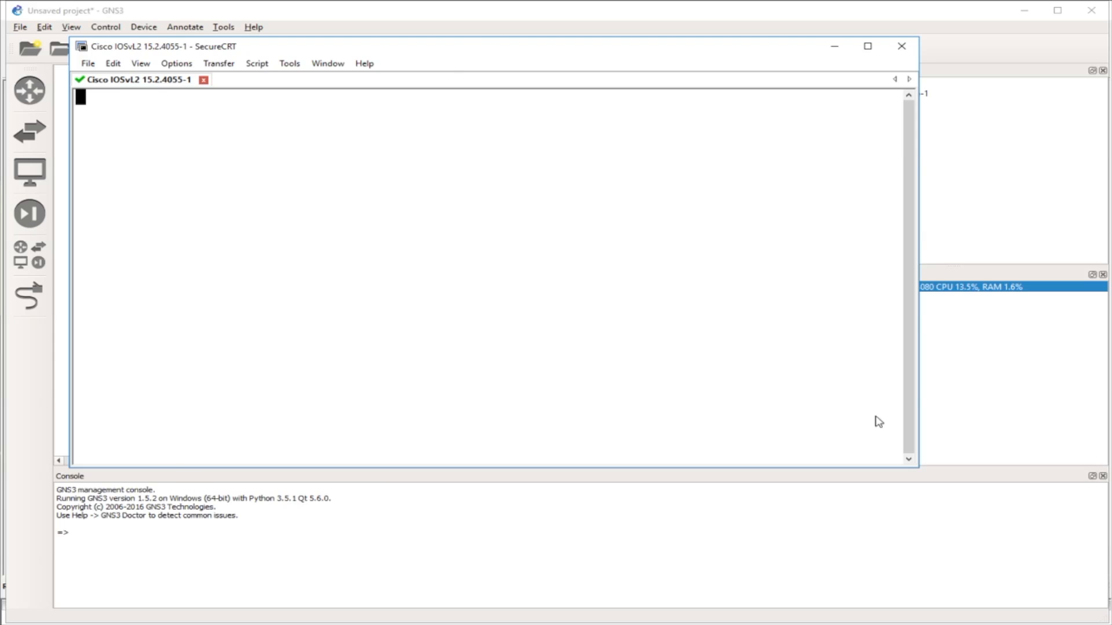
# - Enlarge the switch's SecureCRT window, list SW1's VLANs with do sh vlan bri, and highlight the VLAN 10 row
pyautogui.moveTo(918, 468); pyautogui.dragTo(1049, 592)
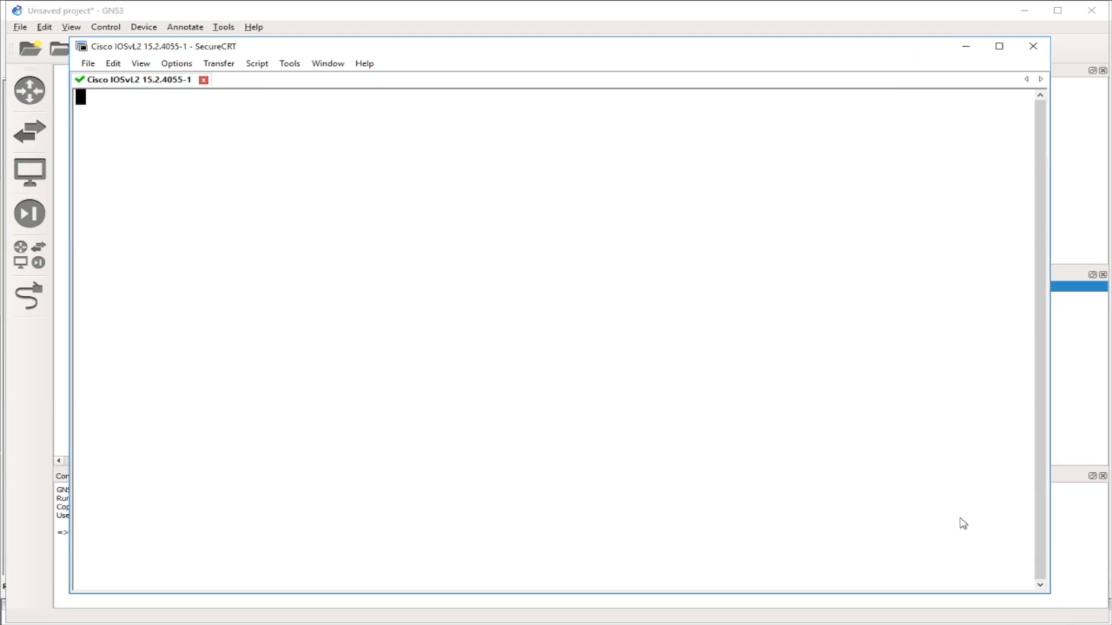
pyautogui.press('Return')
pyautogui.press('Return')
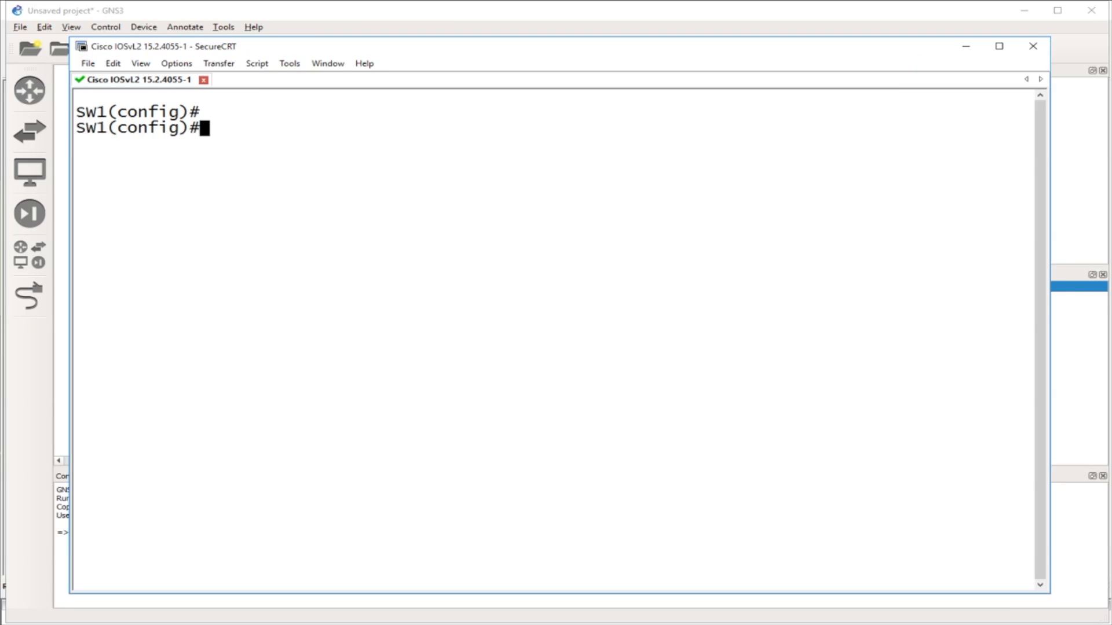
pyautogui.write('do sh vlan bri')
pyautogui.press('Return')
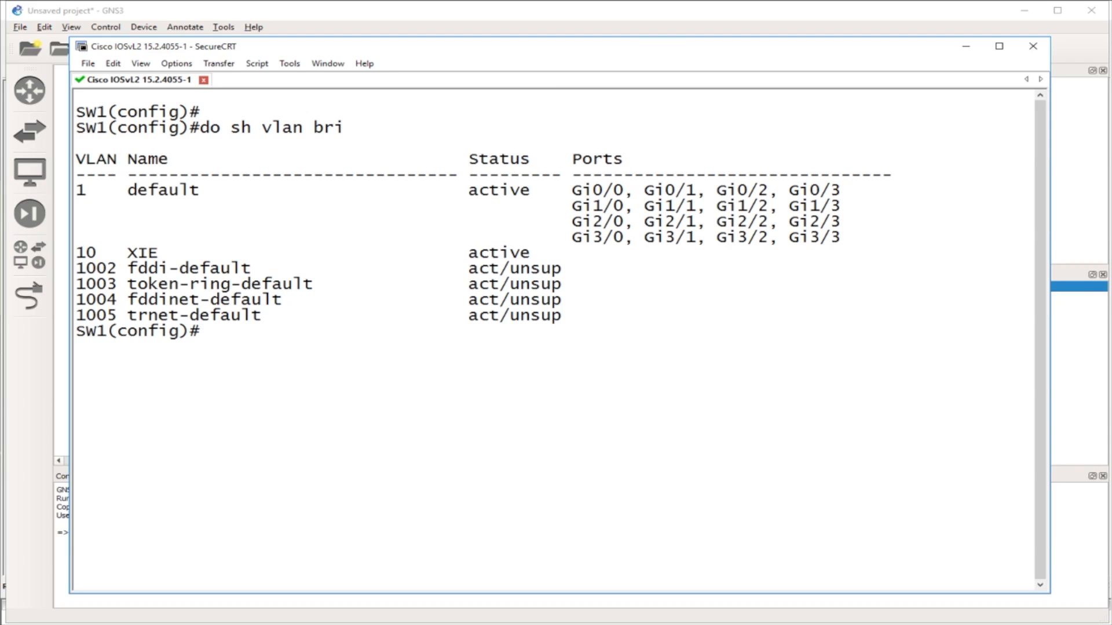
pyautogui.doubleClick(218, 258)
pyautogui.click(218, 257)
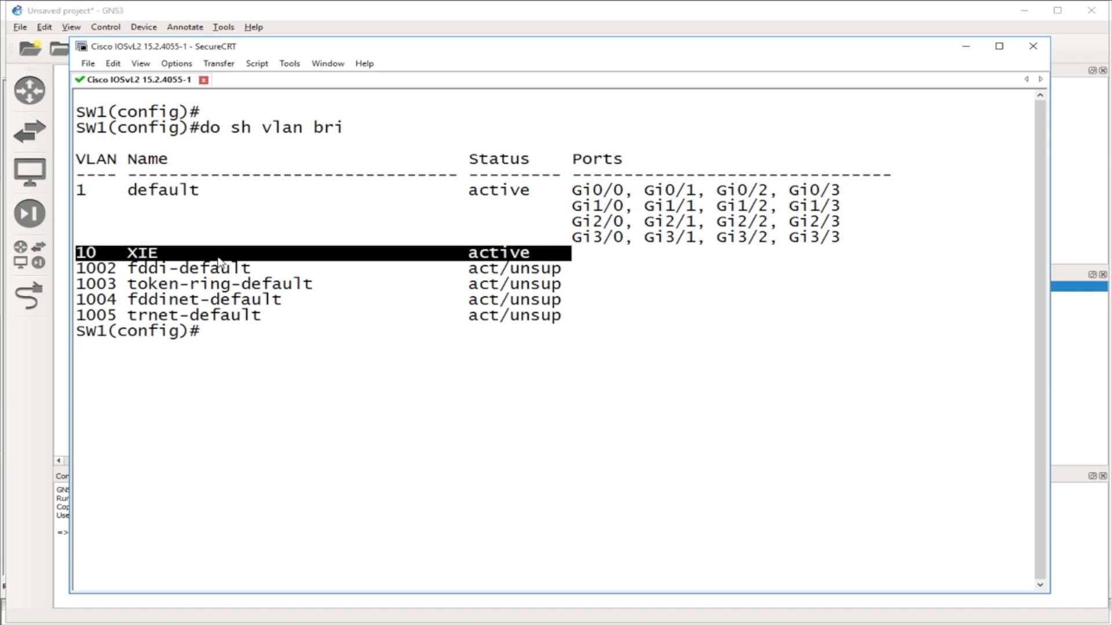
# - Display SW1's spanning tree details for VLAN 1 with do sh span vlan 1 and page to the end of the output
pyautogui.click(239, 340)
pyautogui.write('dosh vpan')
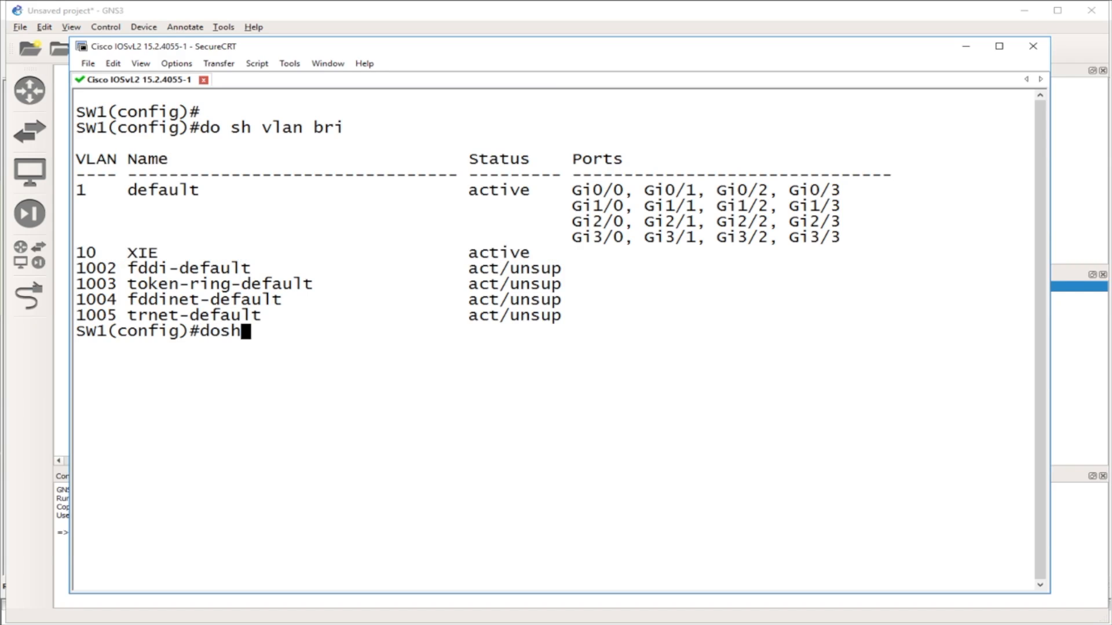
pyautogui.press('BackSpace')
pyautogui.press('BackSpace')
pyautogui.press('BackSpace')
pyautogui.press('BackSpace')
pyautogui.press('BackSpace')
pyautogui.press('BackSpace')
pyautogui.press('BackSpace')
pyautogui.press('BackSpace')
pyautogui.write('sh vpan')
pyautogui.press('BackSpace')
pyautogui.press('BackSpace')
pyautogui.press('BackSpace')
pyautogui.press('BackSpace')
pyautogui.press('BackSpace')
pyautogui.write('soa')
pyautogui.press('BackSpace')
pyautogui.press('BackSpace')
pyautogui.write('pan vlan 1')
pyautogui.press('Return')
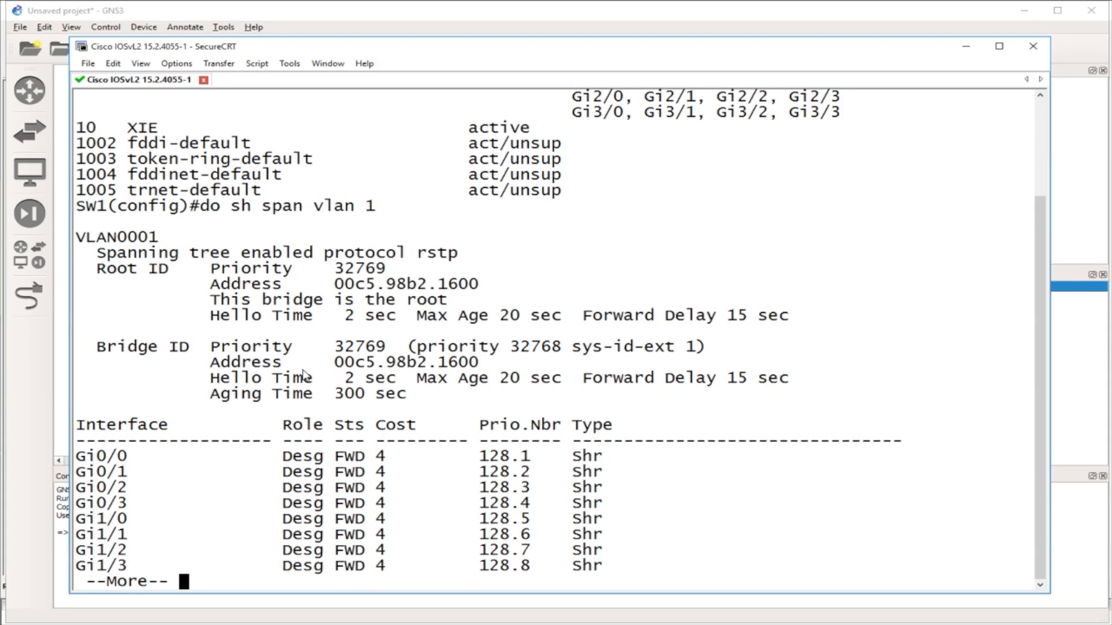
pyautogui.press('space')
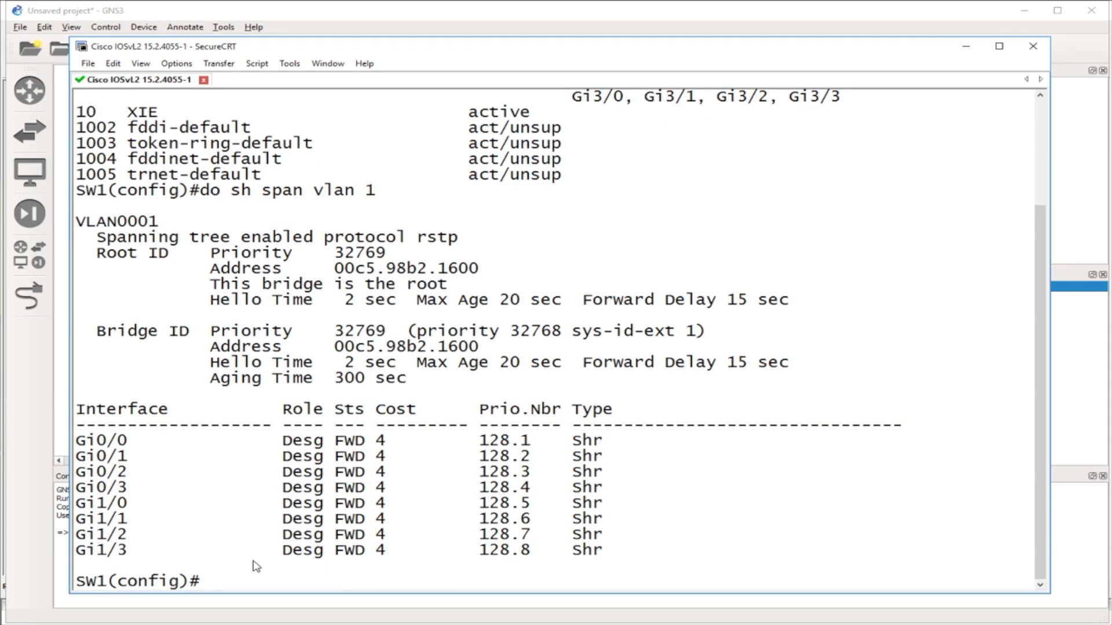
# - Open the Cisco IOSv router's console in SecureCRT and return to the switch's session
pyautogui.click(345, 27)
pyautogui.doubleClick(349, 223)
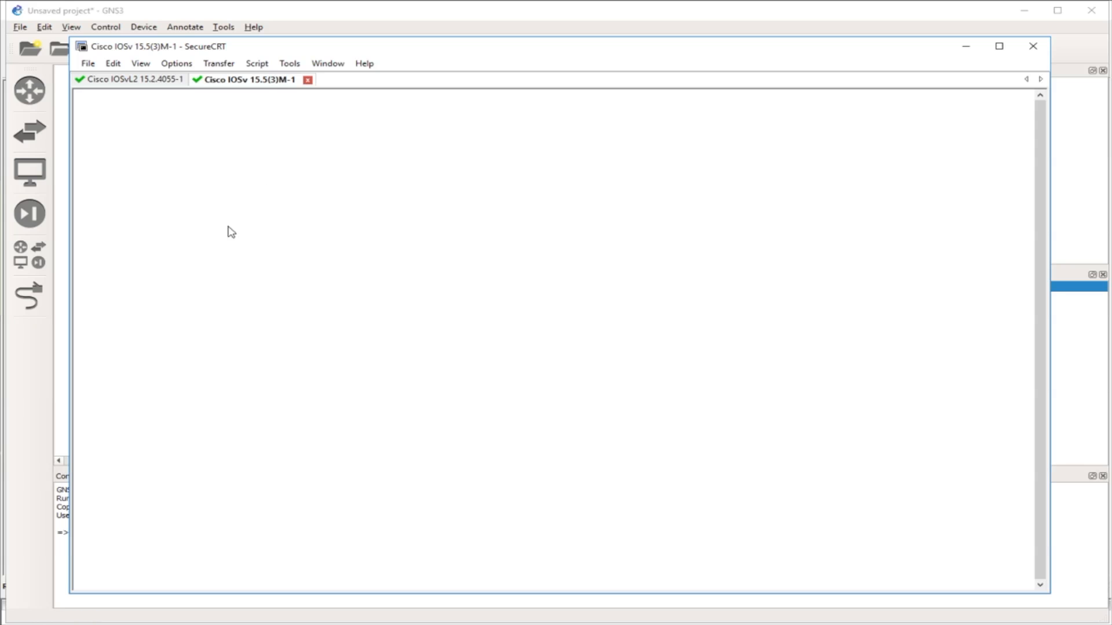
pyautogui.click(139, 84)
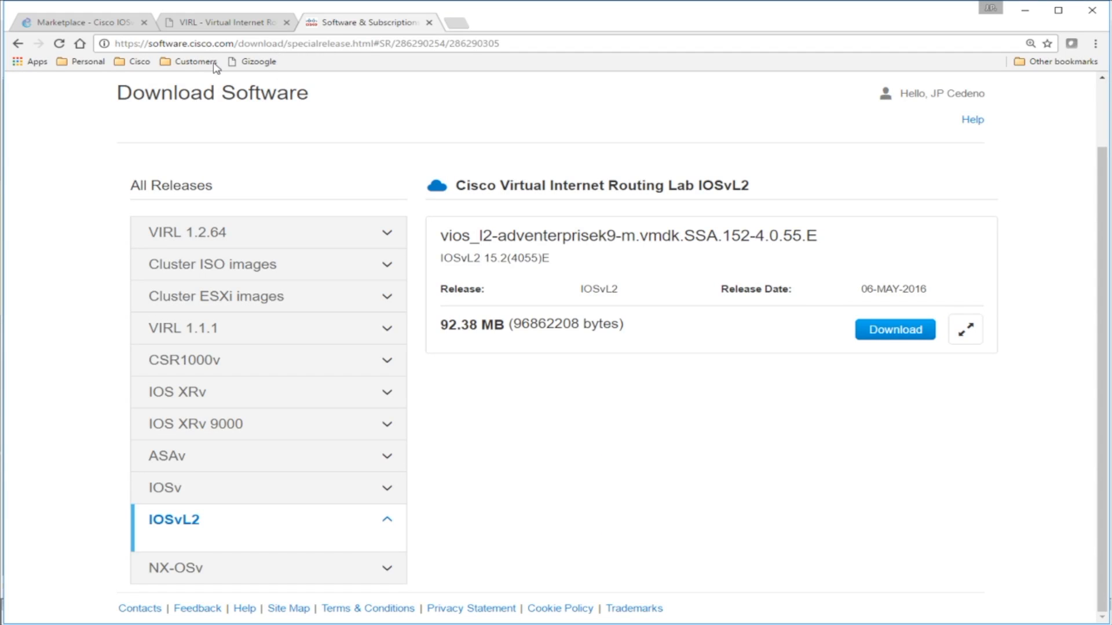
# - Check the marketplace page in the browser and the GNS-Test console in vSphere Client, ending back in GNS3
pyautogui.click(76, 24)
pyautogui.click(1078, 98)
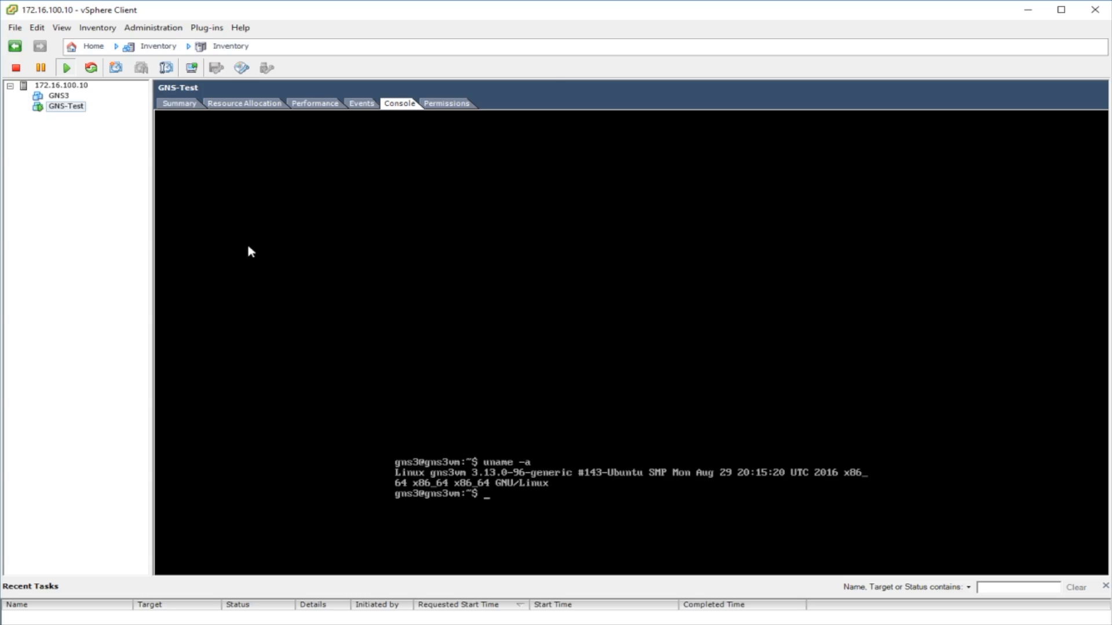
pyautogui.hotkey('alt', 'Tab')
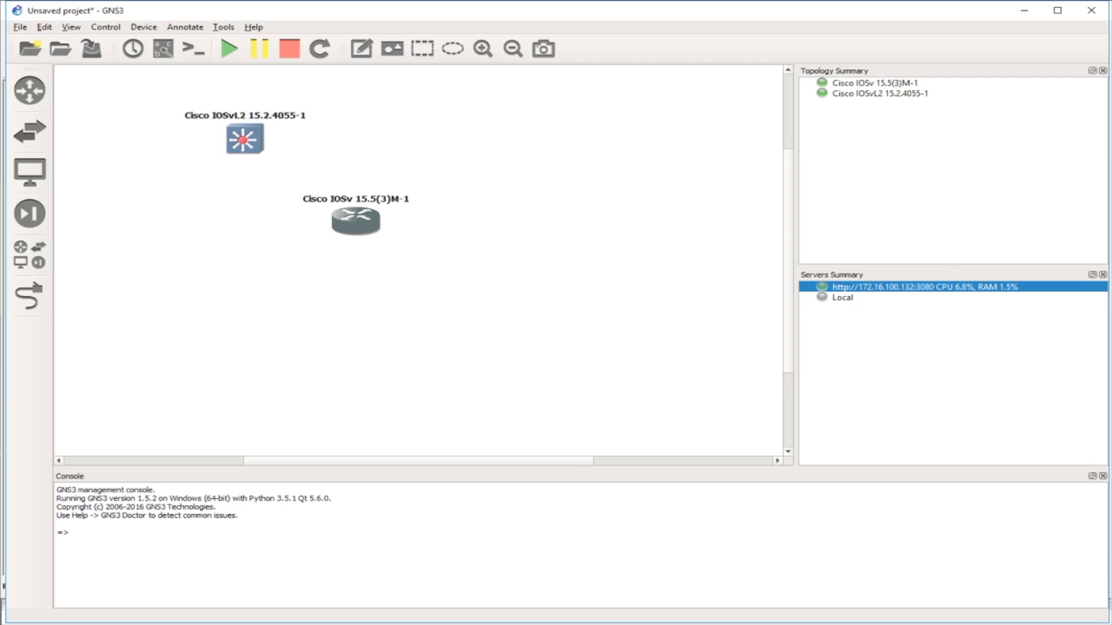
pyautogui.click(27, 26)
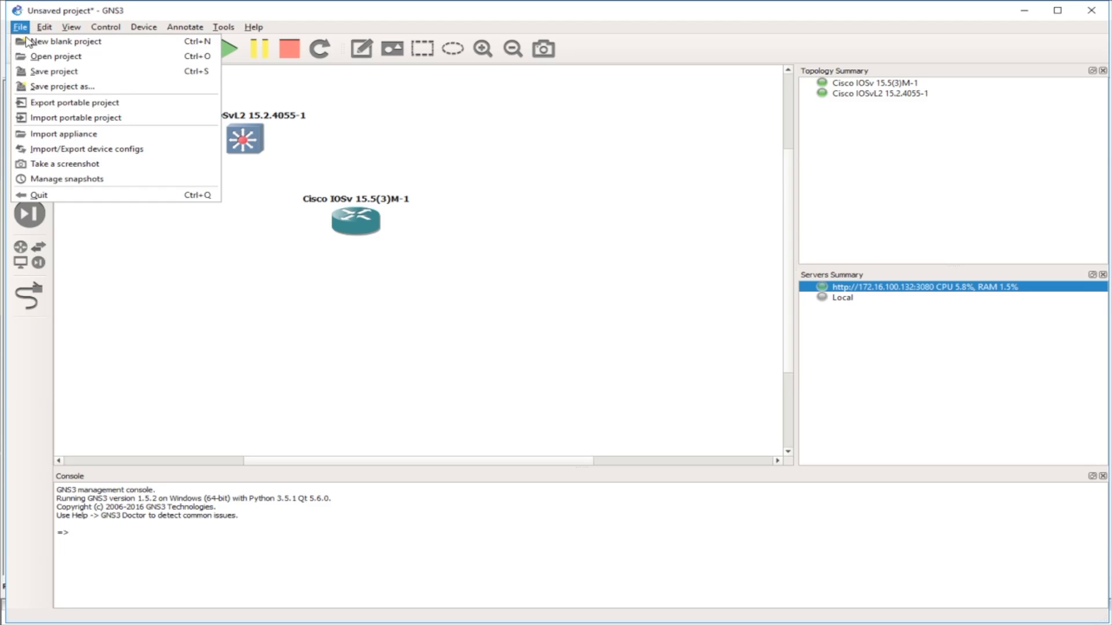
pyautogui.click(64, 134)
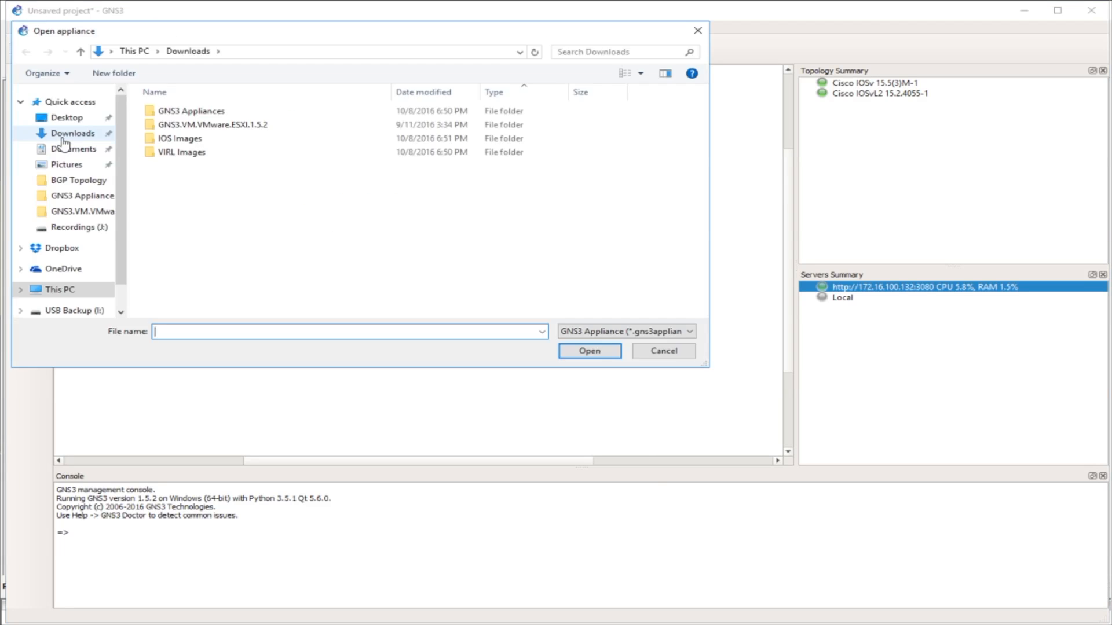
pyautogui.doubleClick(194, 111)
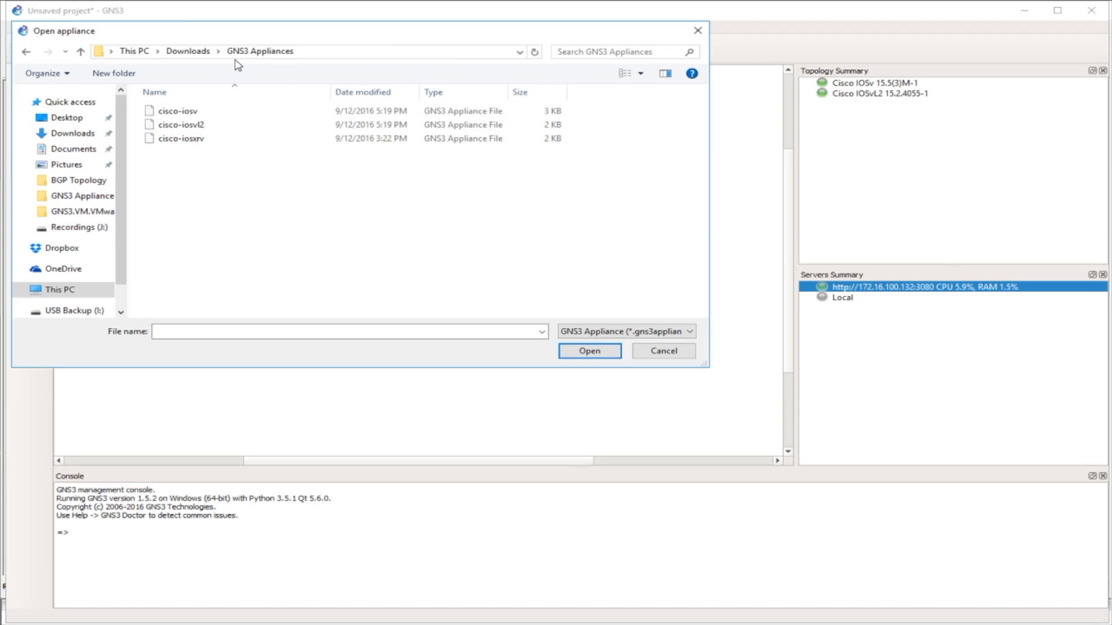
pyautogui.moveTo(231, 36); pyautogui.dragTo(293, 110)
pyautogui.doubleClick(243, 218)
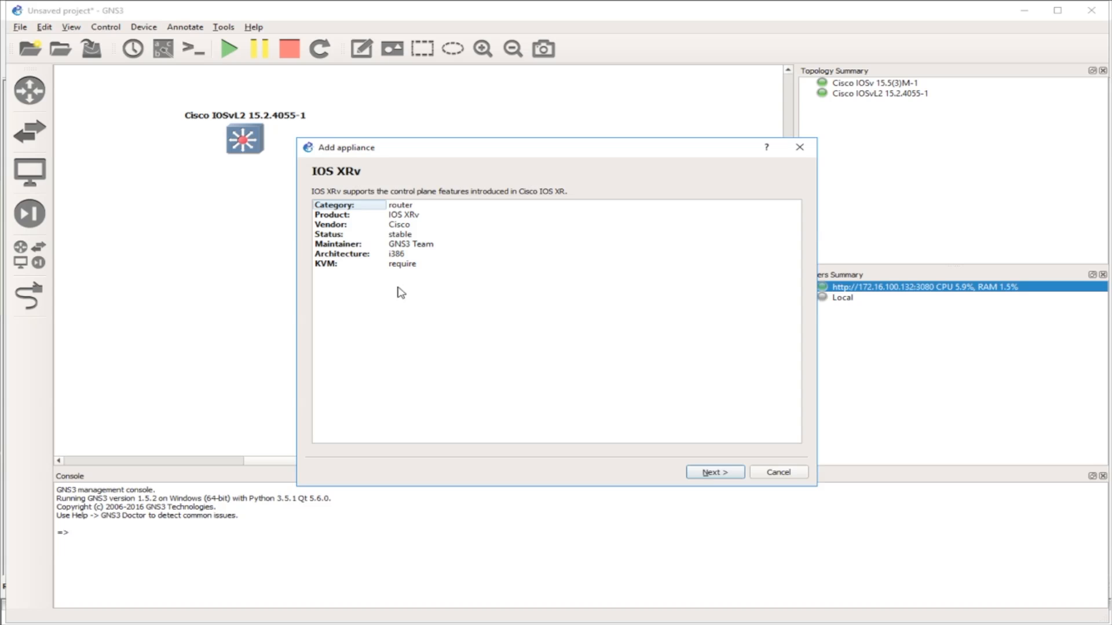
pyautogui.click(714, 472)
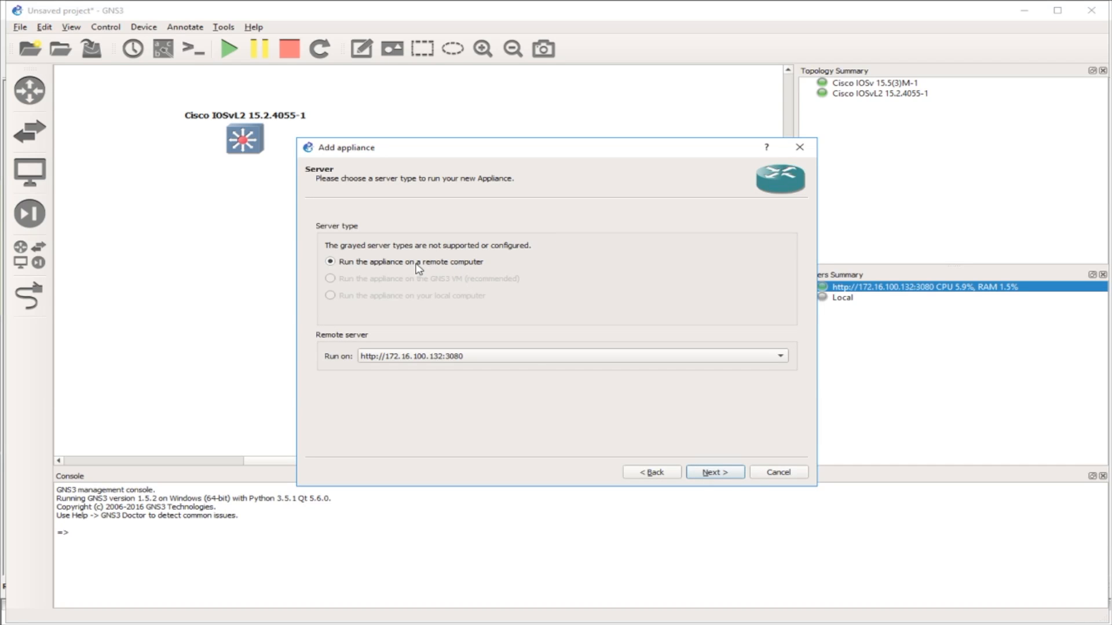
pyautogui.click(722, 476)
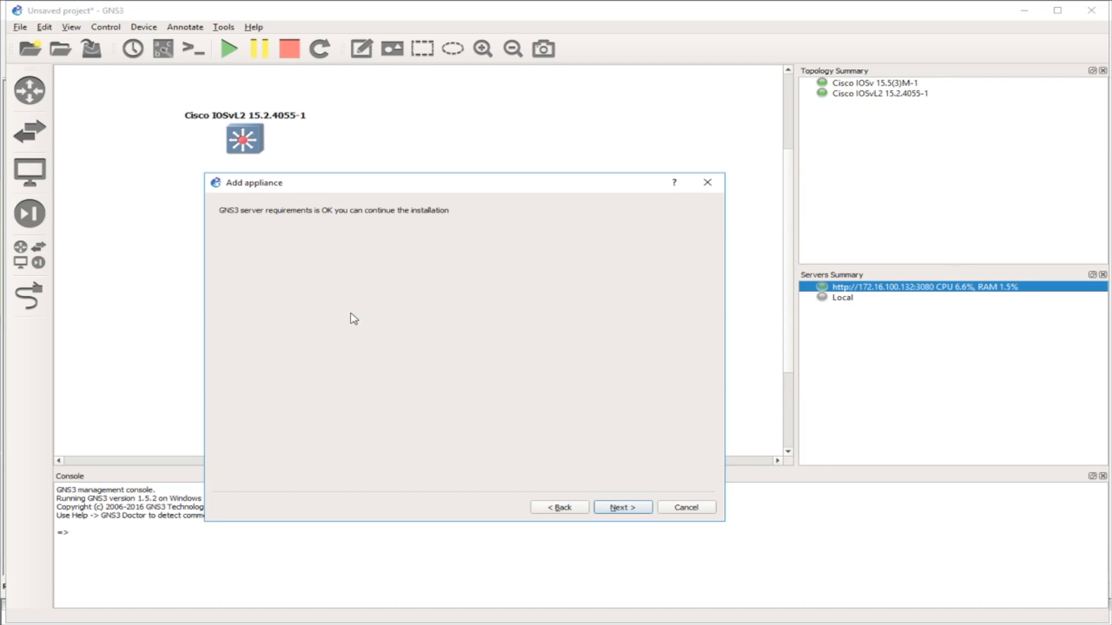
pyautogui.click(621, 502)
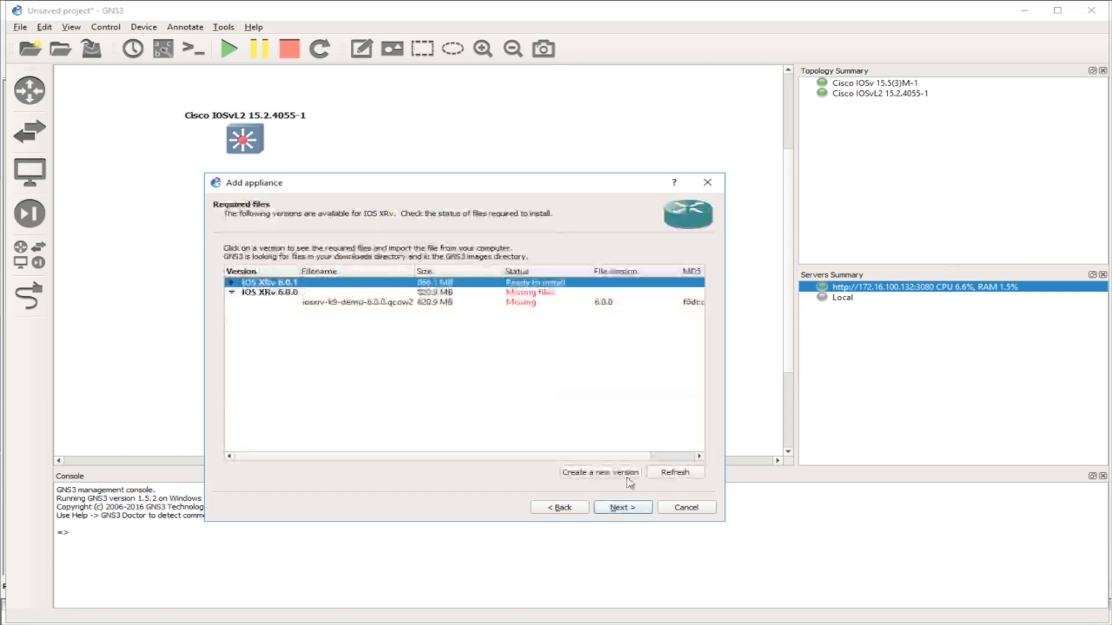
# - Select the IOS XRv 6.0.1 version with its iosxrv-k9-demo-6.0.1.qcow2 image, install it, and finish the appliance wizard
pyautogui.doubleClick(336, 282)
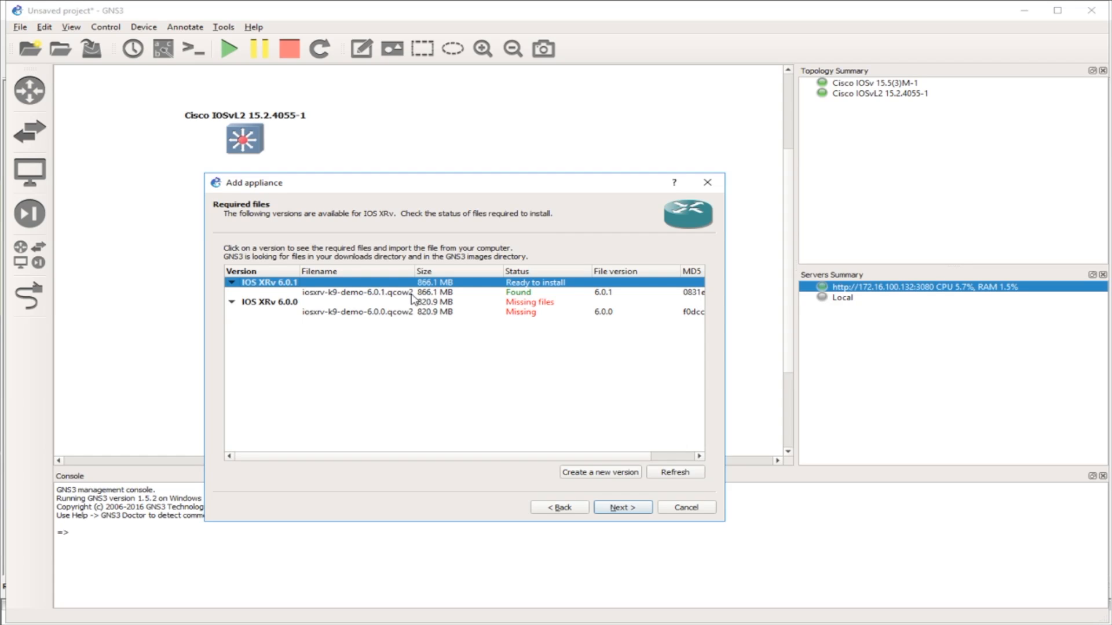
pyautogui.click(372, 302)
pyautogui.press('Up')
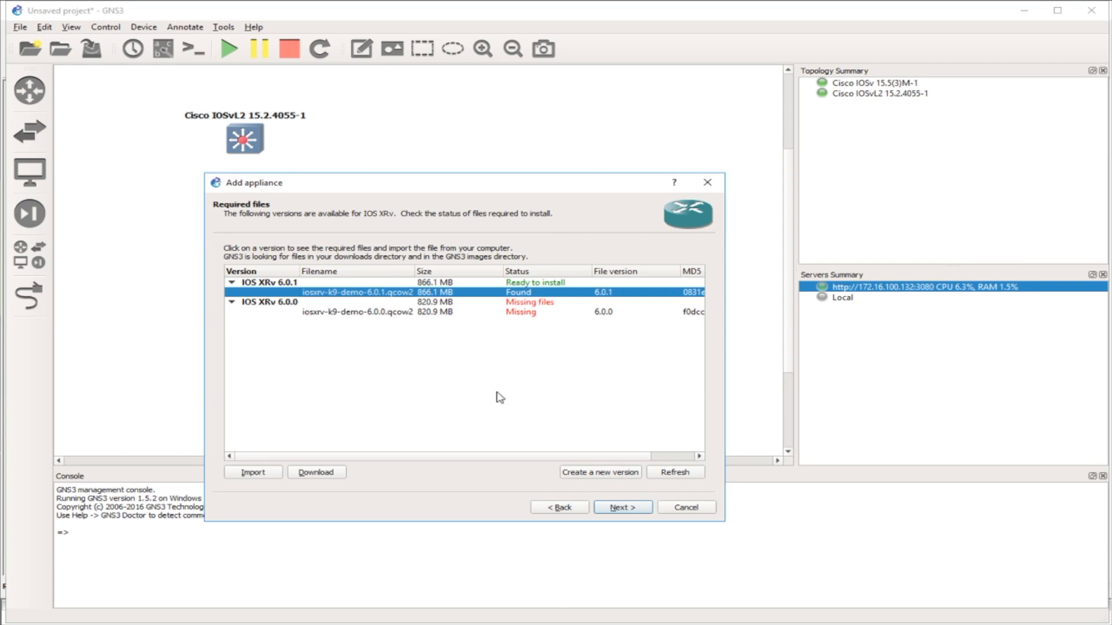
pyautogui.click(609, 508)
pyautogui.click(513, 374)
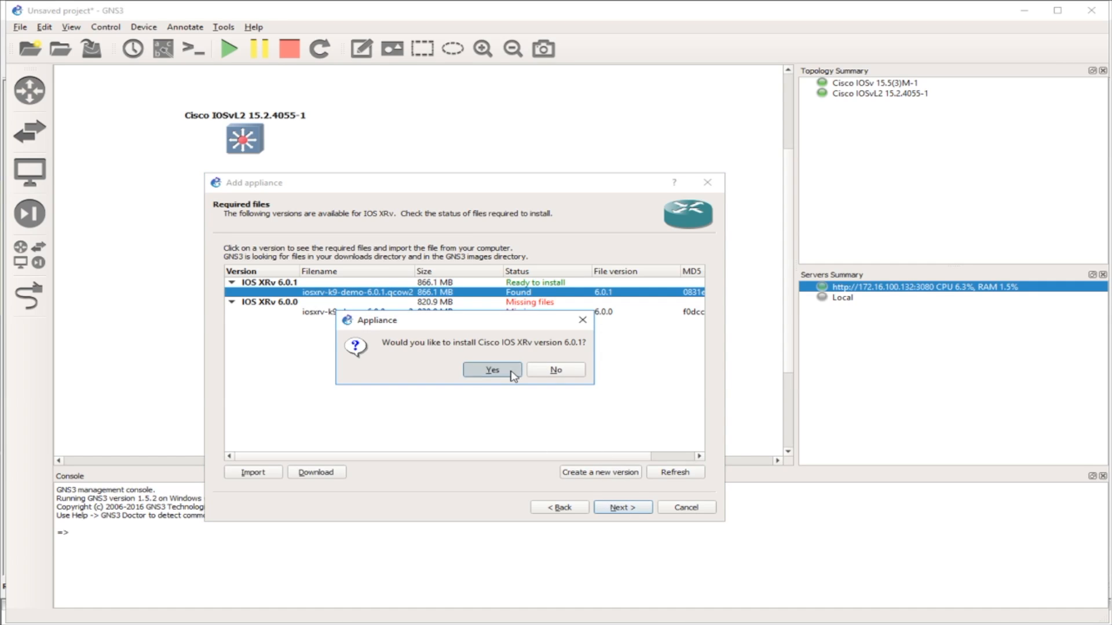
pyautogui.click(640, 508)
pyautogui.click(641, 508)
pyautogui.click(609, 328)
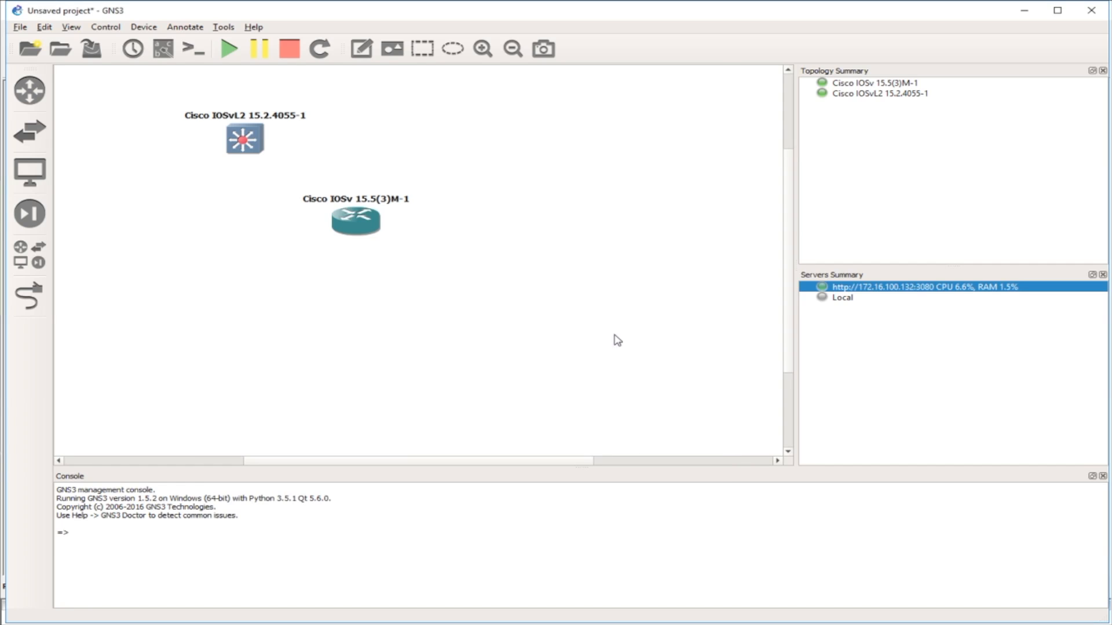
# - Show the router device list, and review the marketplace appliances and Cisco's VIRL release list in the browser
pyautogui.click(30, 90)
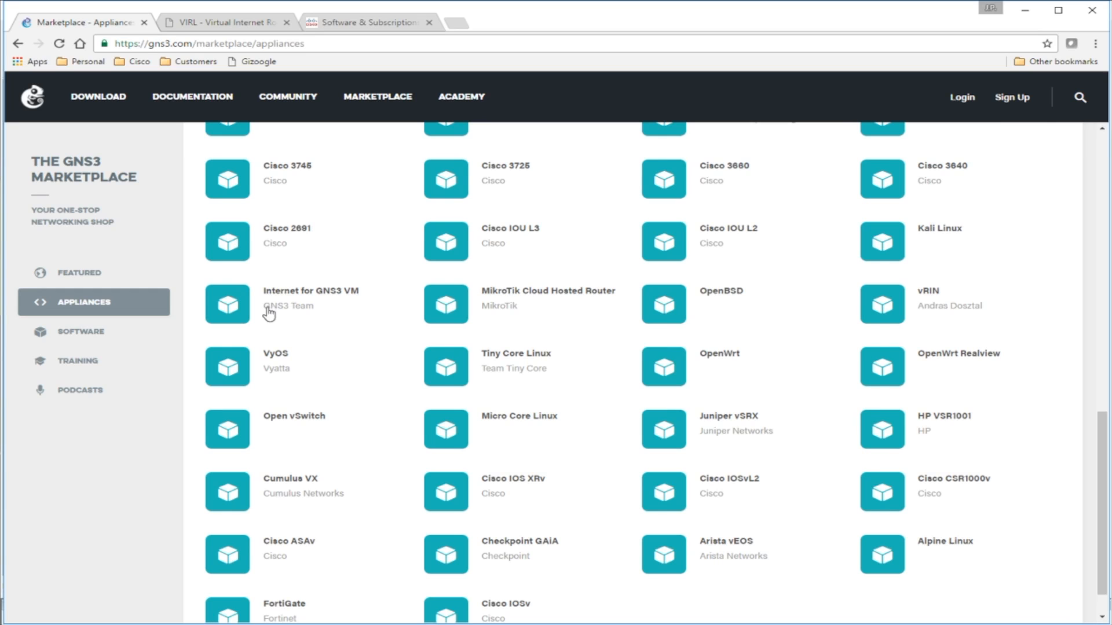
pyautogui.click(365, 23)
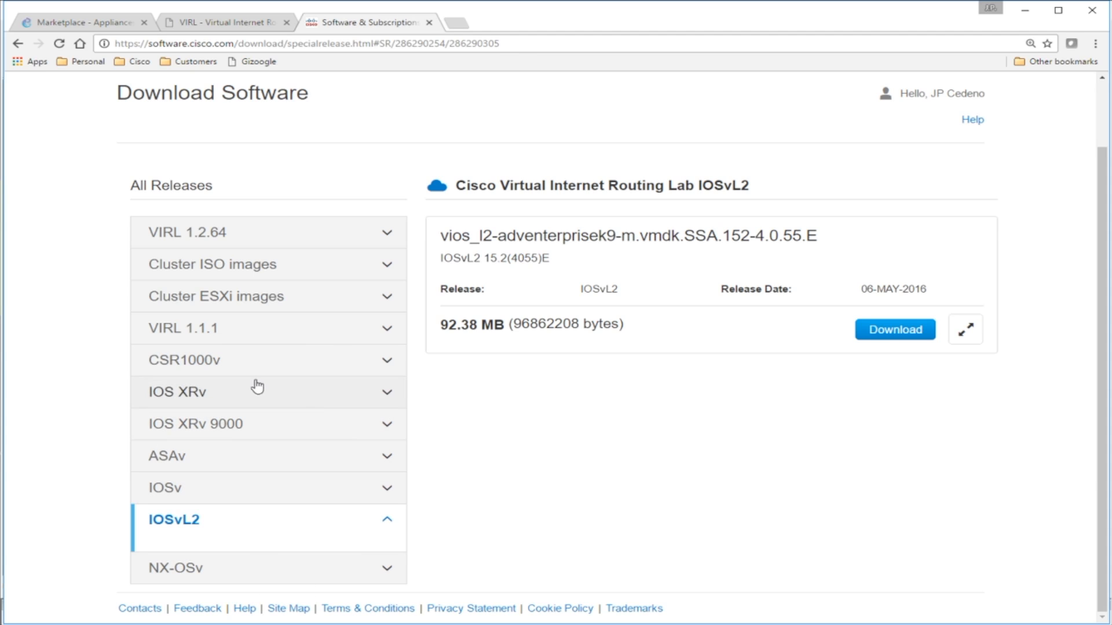
pyautogui.click(80, 25)
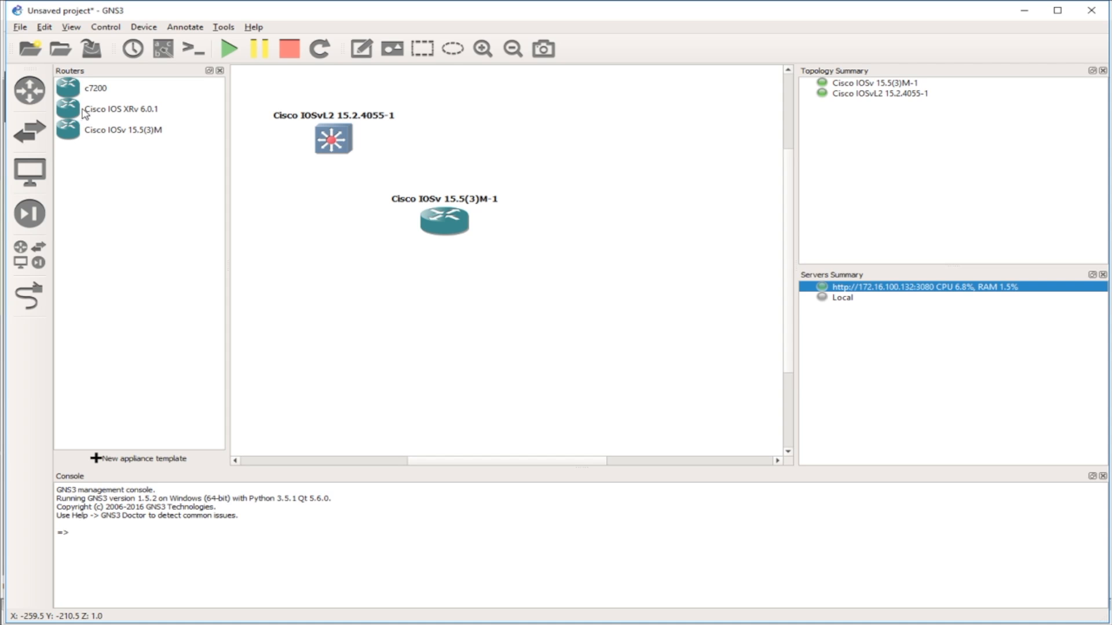
# - Add a Cisco IOS XRv 6.0.1 router to the topology below the existing switch and router
pyautogui.moveTo(86, 113); pyautogui.dragTo(410, 328)
pyautogui.click(640, 337)
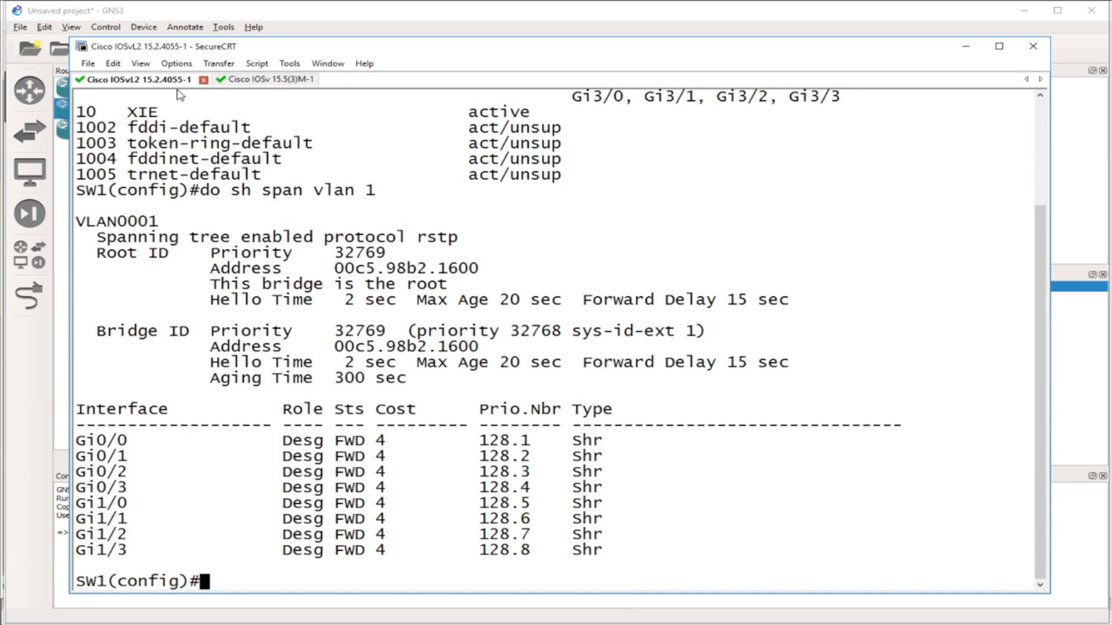
# - Check the switch's and router's SecureCRT sessions for a console response, finishing on the switch's session
pyautogui.press('Return')
pyautogui.press('Return')
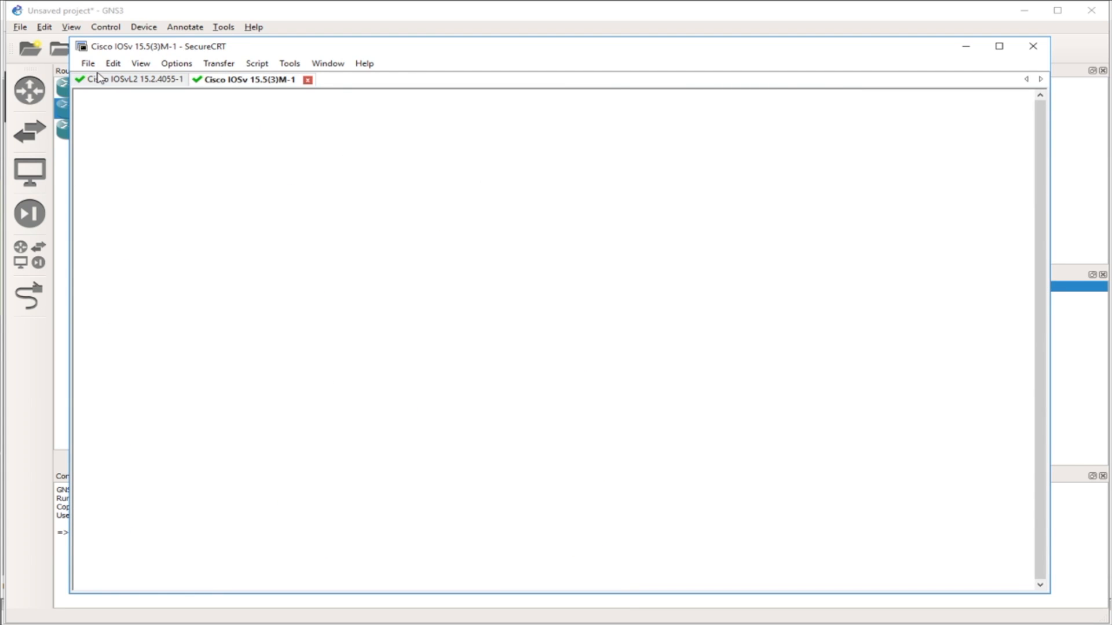
pyautogui.click(124, 80)
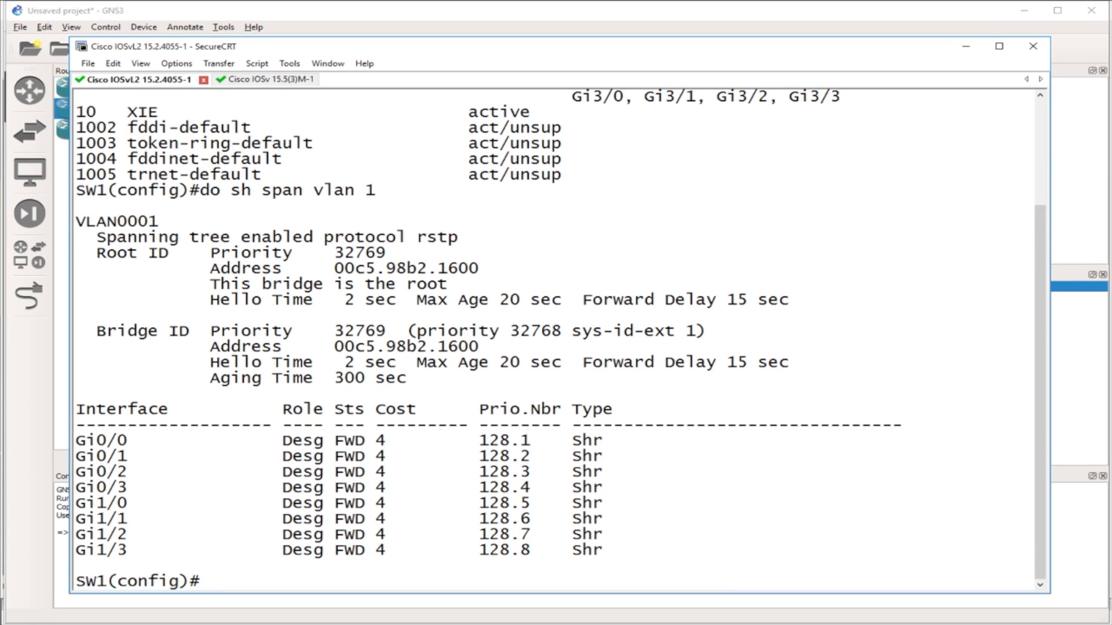